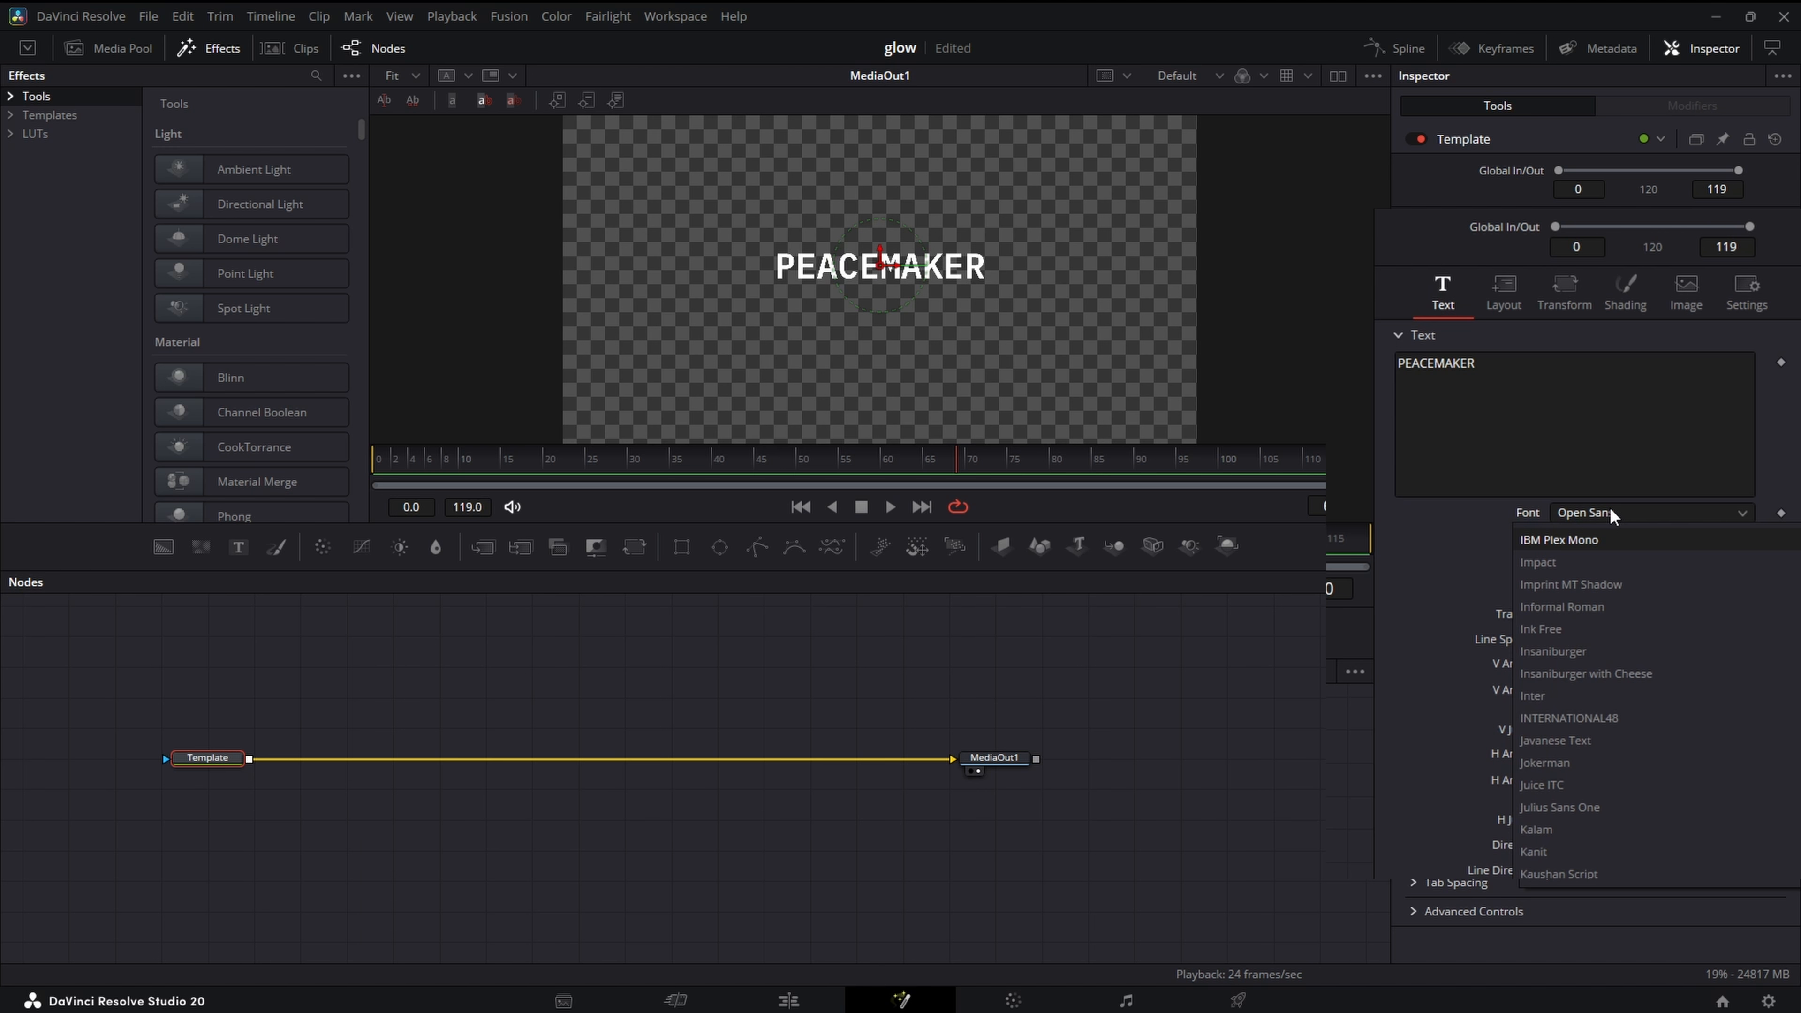
- Change the PEACEMAKER text's font to Impact and enlarge it to a size of about 0.18
click(1588, 562)
drag(1575, 588, 1605, 589)
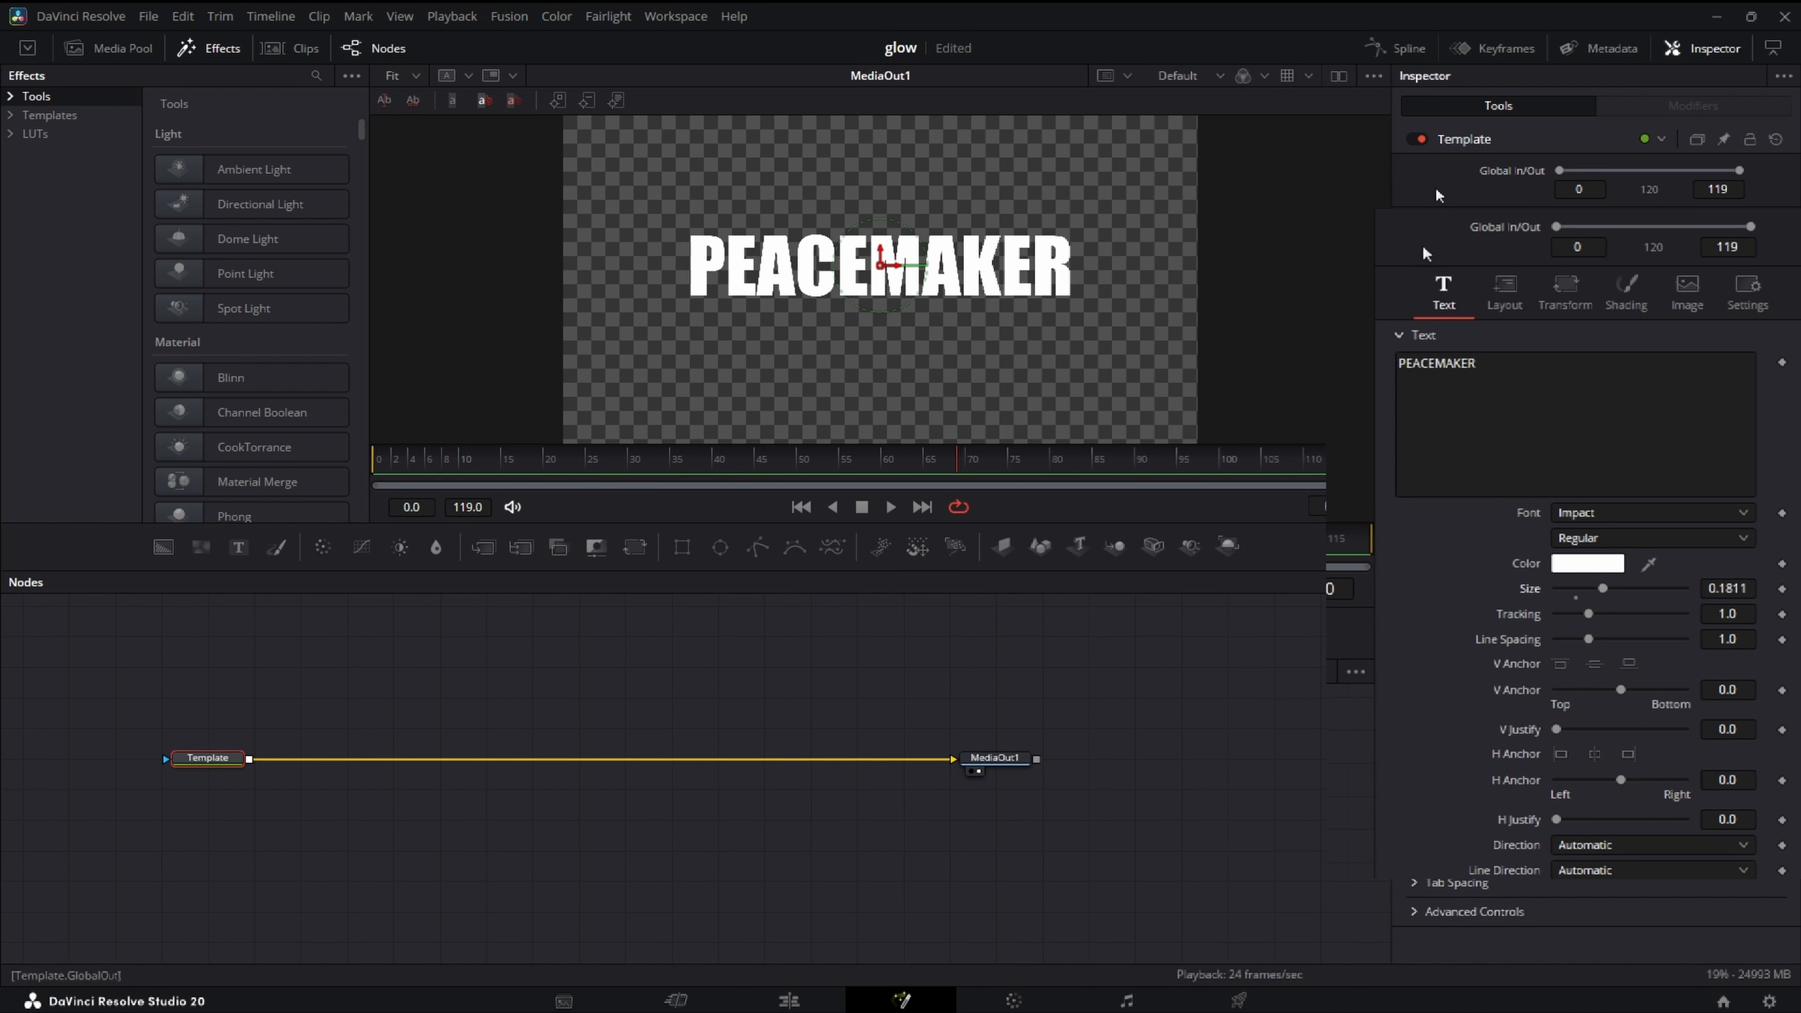
- Switch the text's layout type to Path and draw a straight two-point path across the word
click(1503, 291)
click(1613, 362)
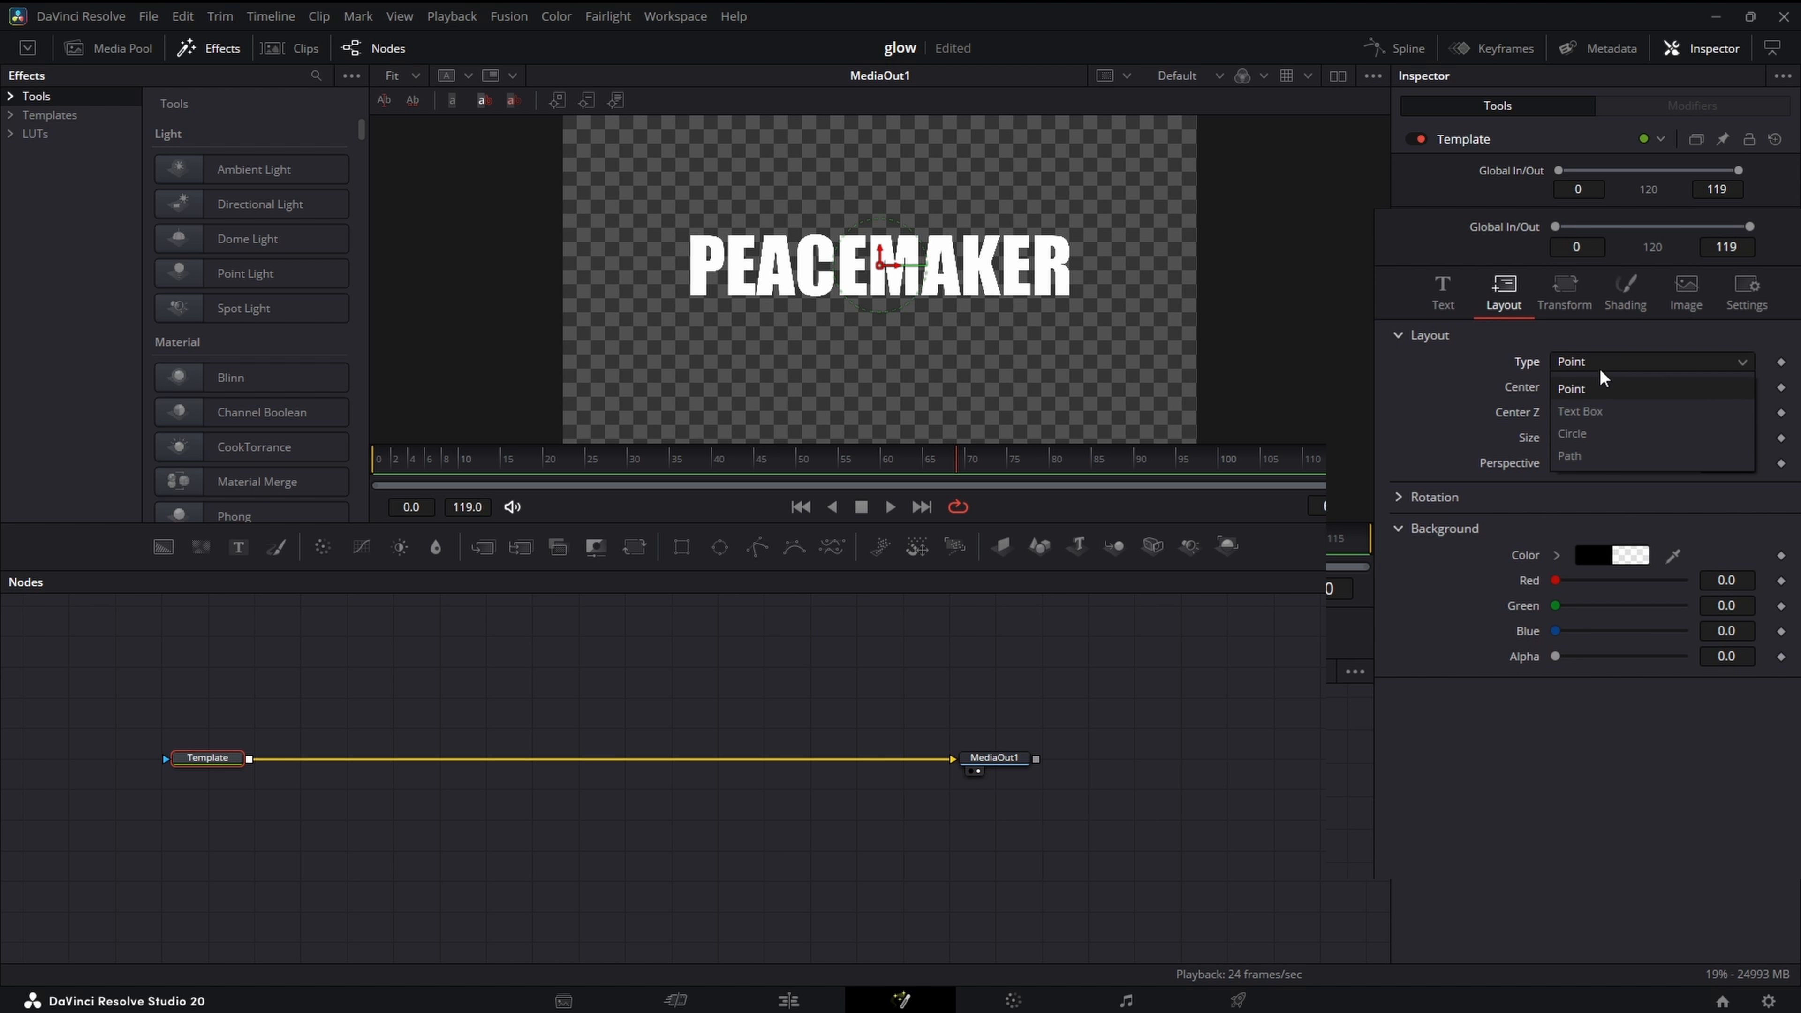
click(1599, 459)
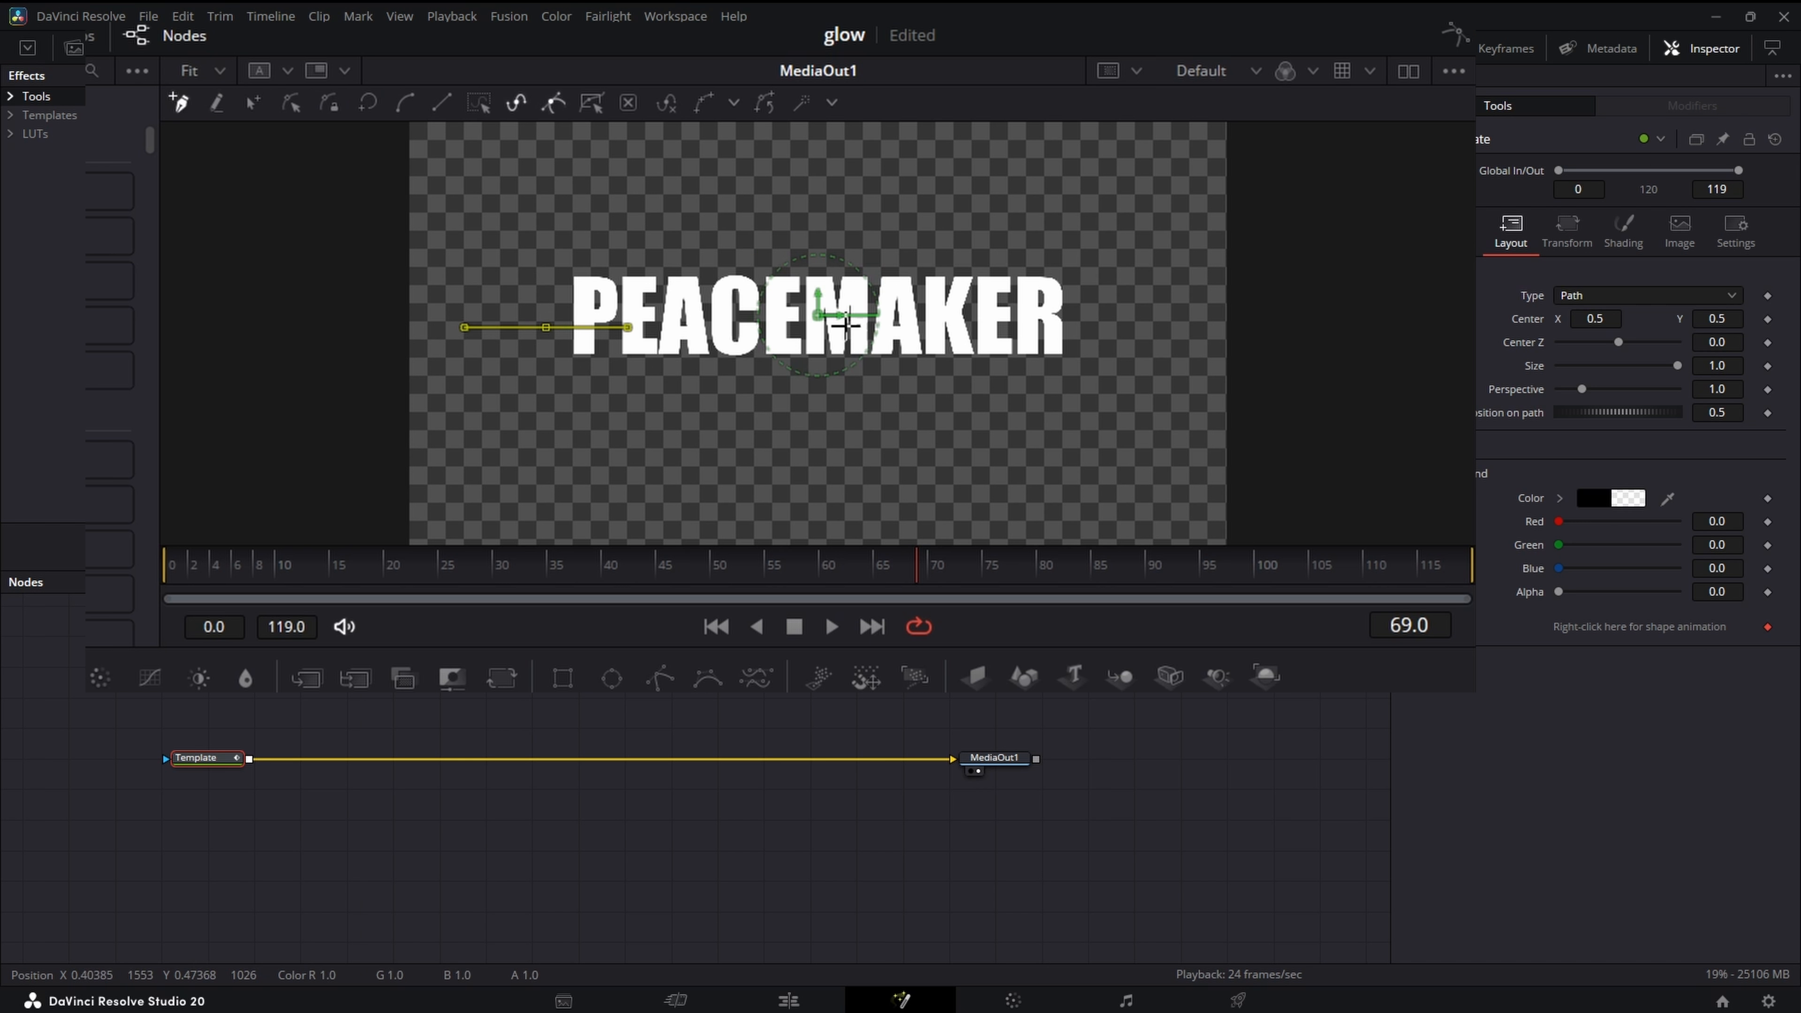
click(1115, 324)
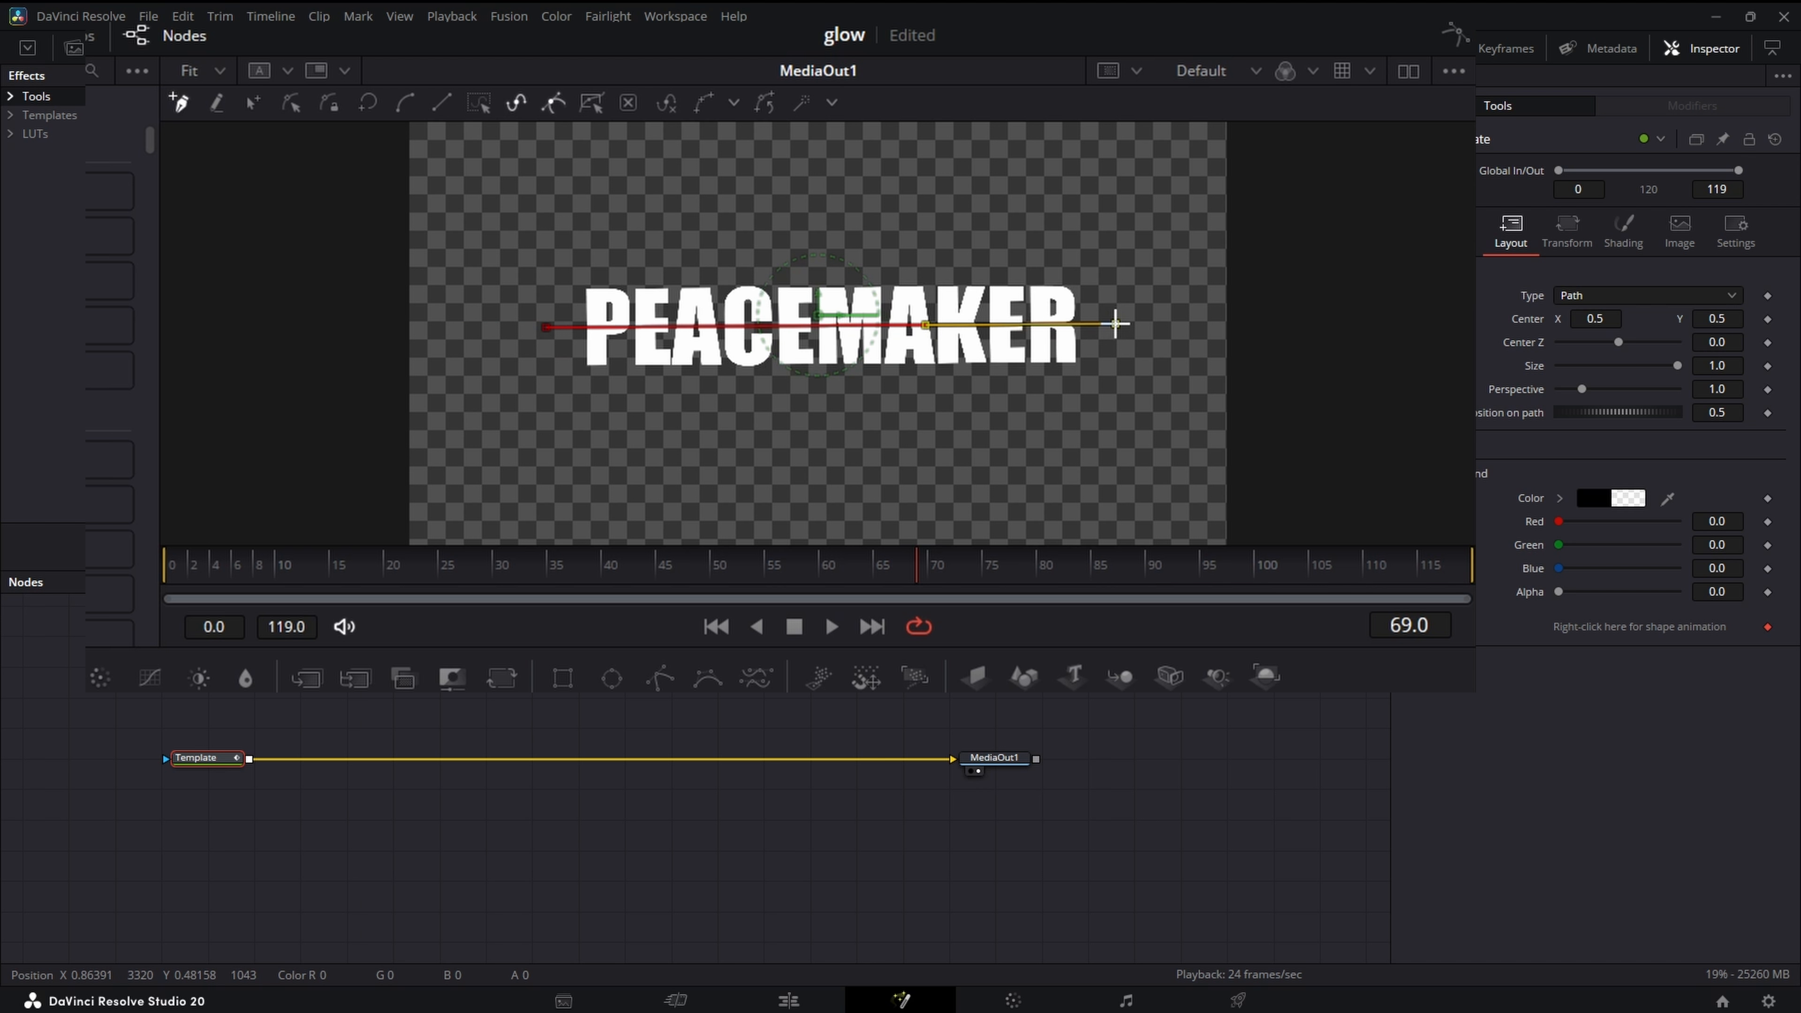
- Level the text path by moving its left end point to the same height as the right one
click(253, 104)
drag(448, 223, 1214, 505)
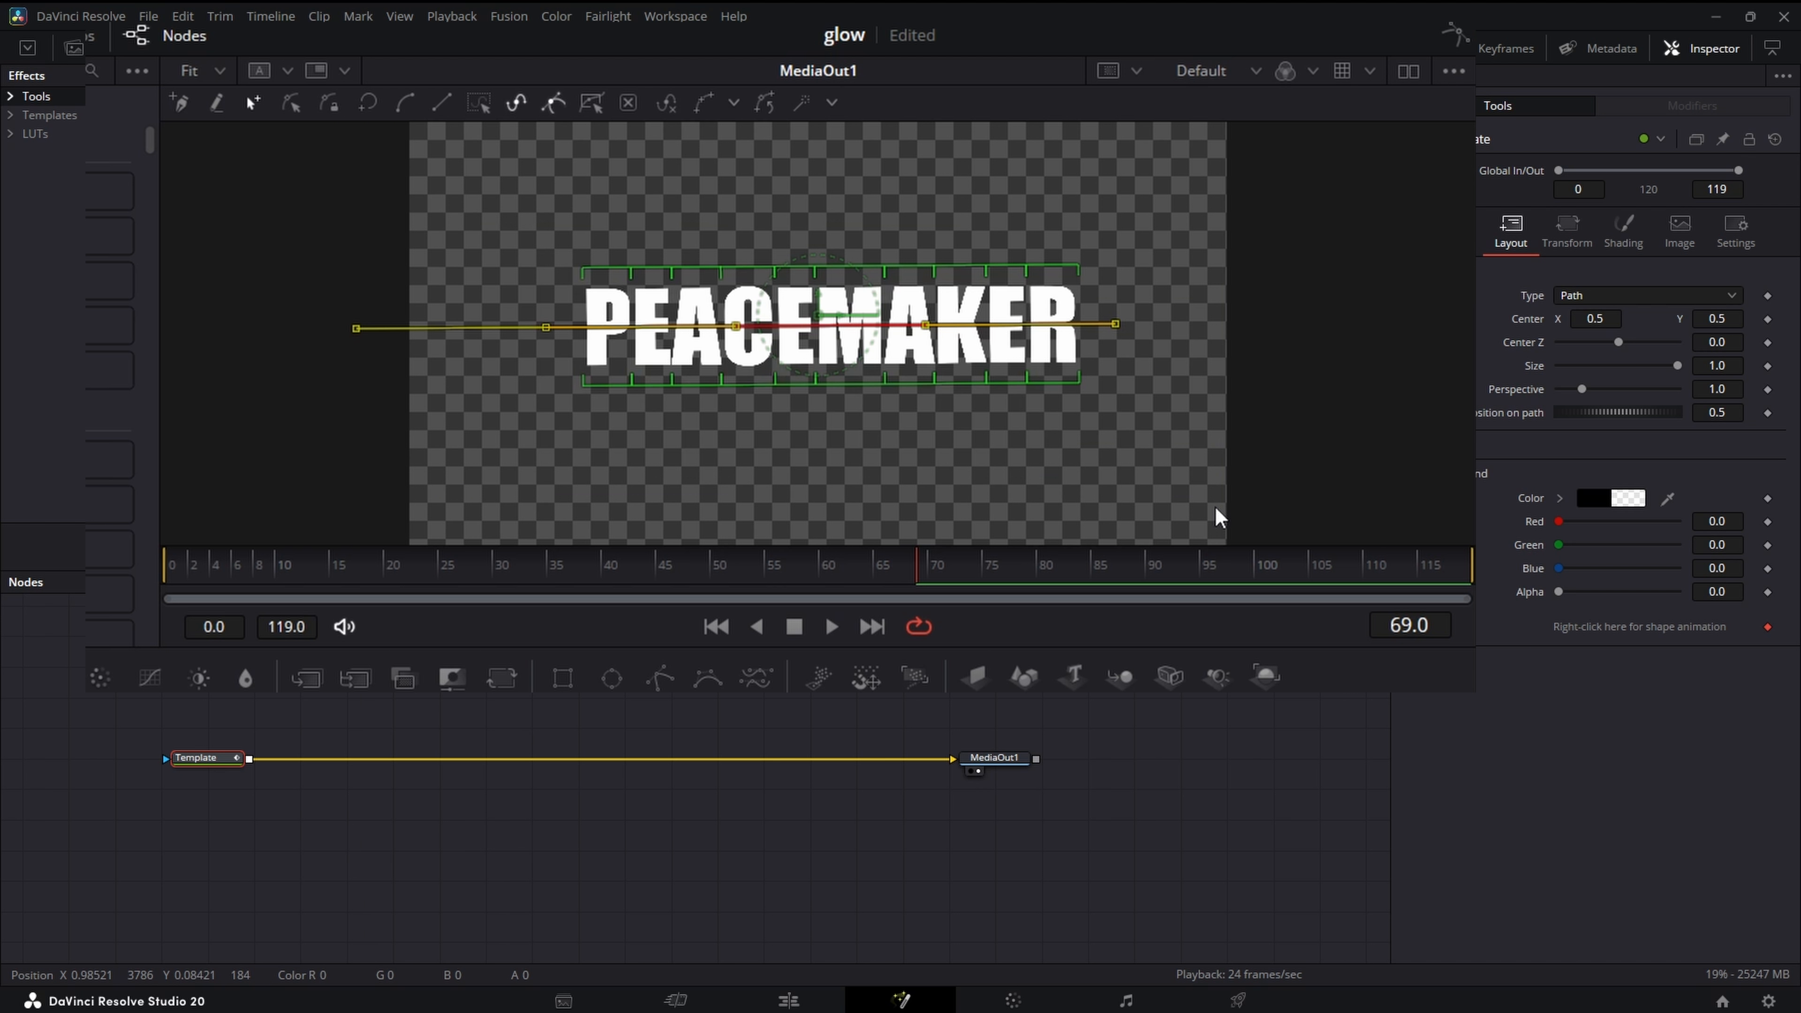
click(751, 445)
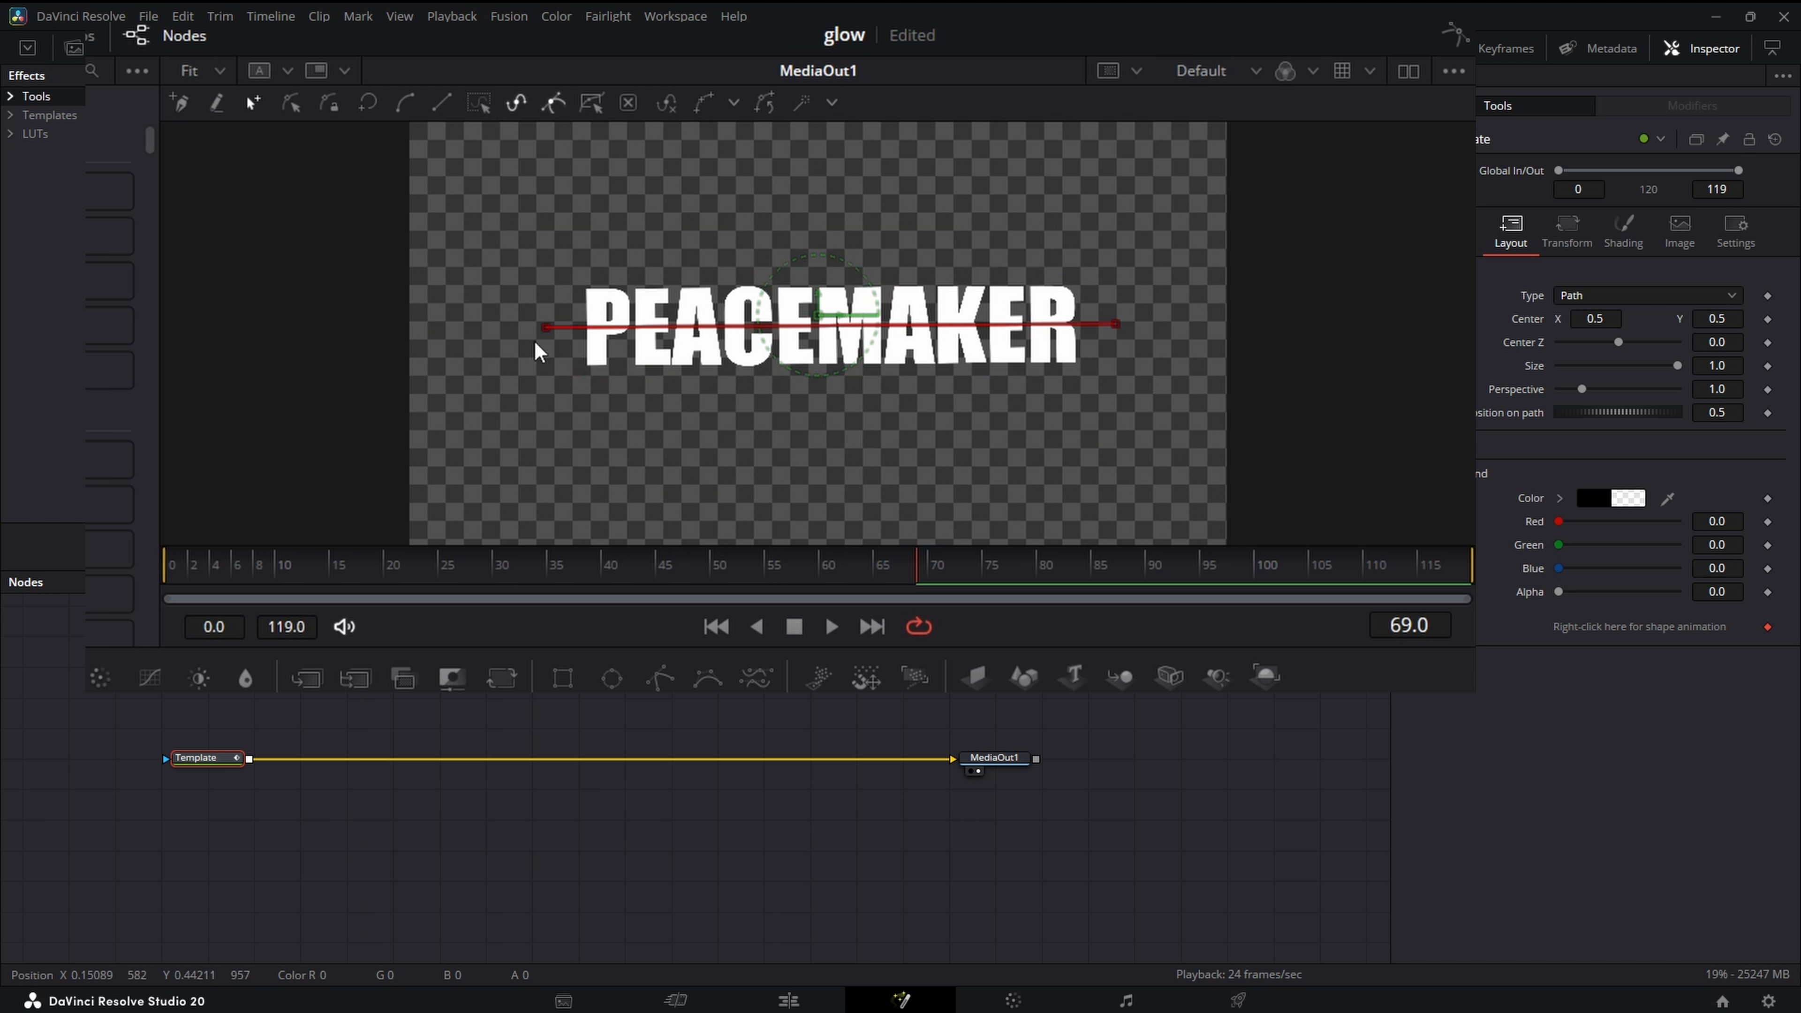
drag(545, 331, 546, 326)
- Arch the text upward by raising the inner handles of both path end points evenly
click(1118, 325)
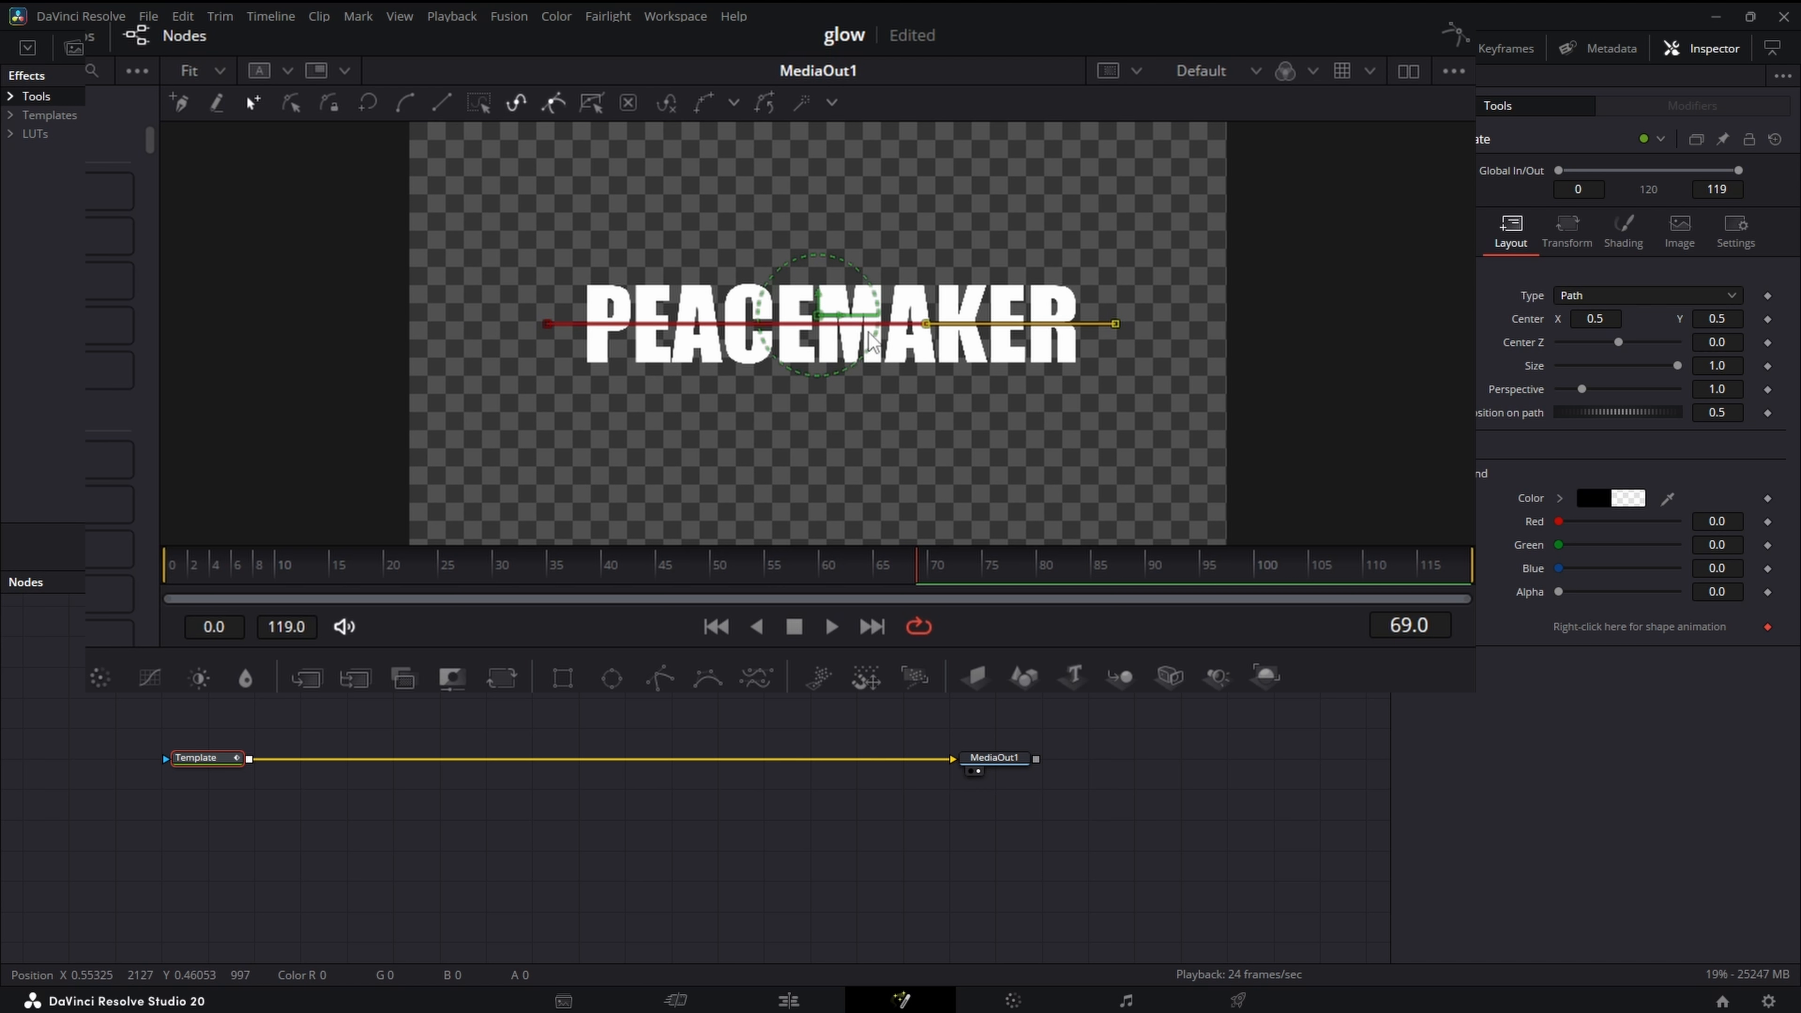
drag(926, 328, 921, 279)
click(547, 324)
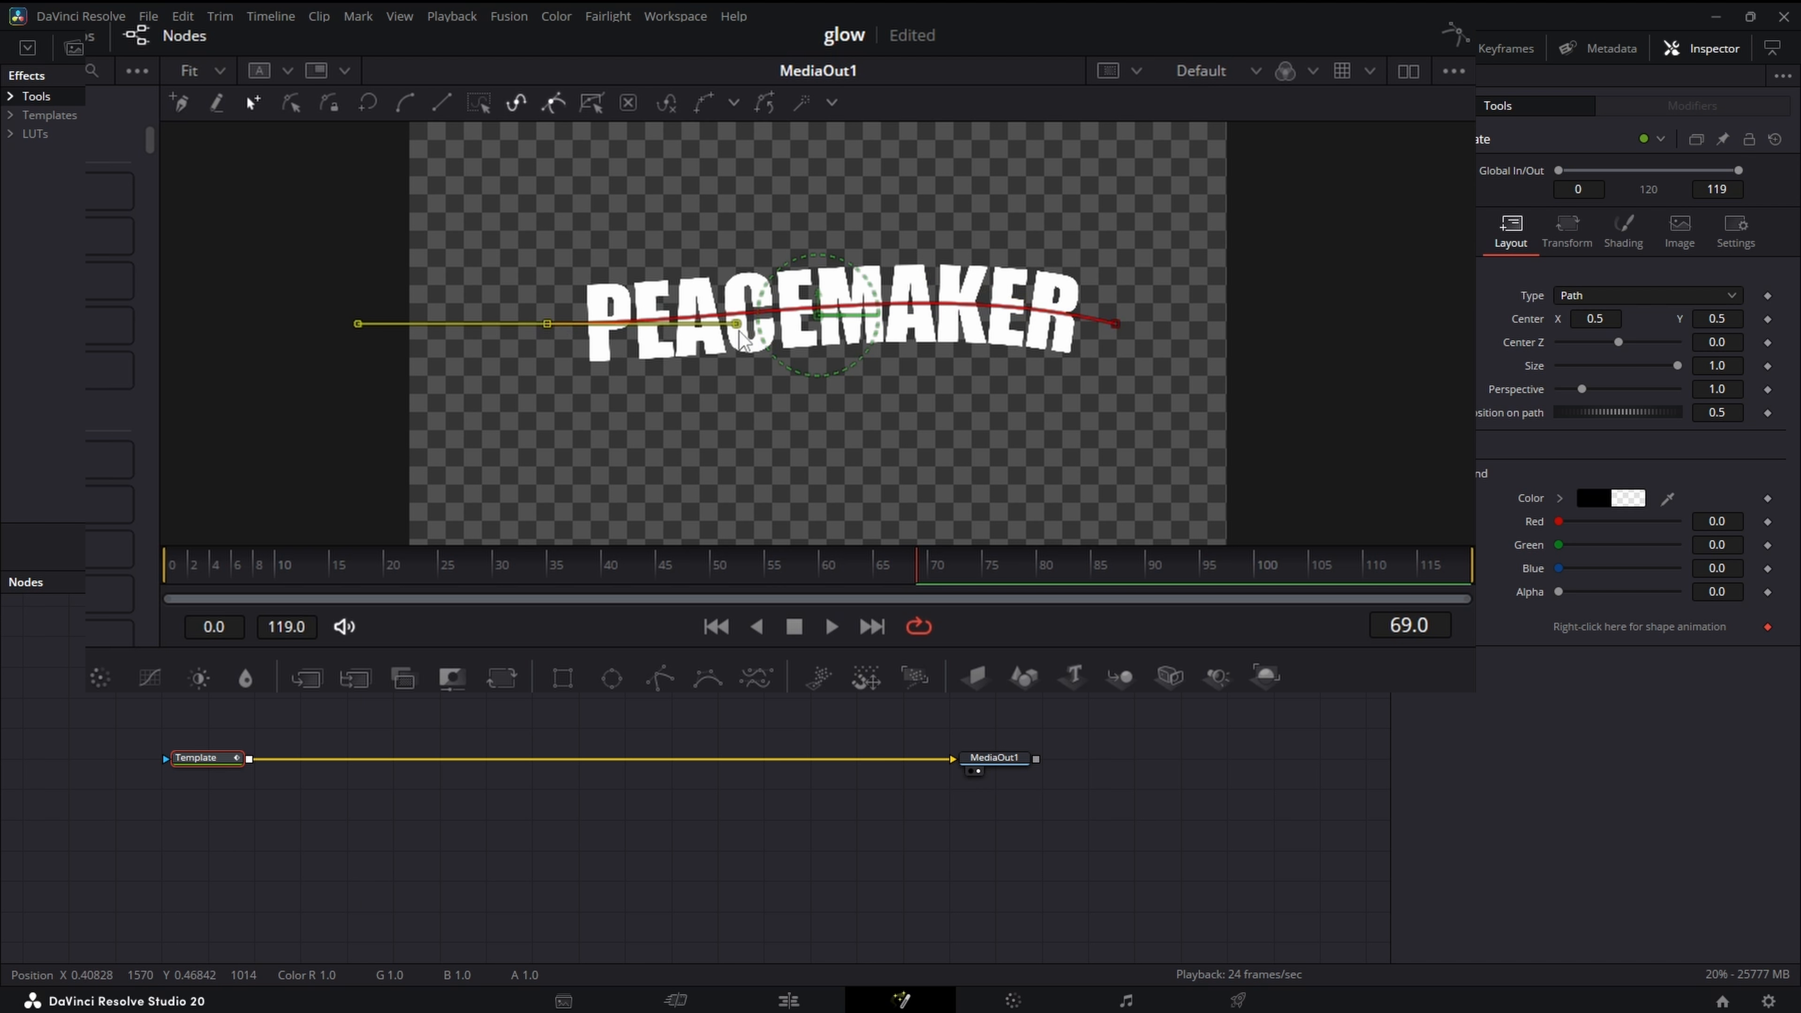
drag(737, 324, 736, 277)
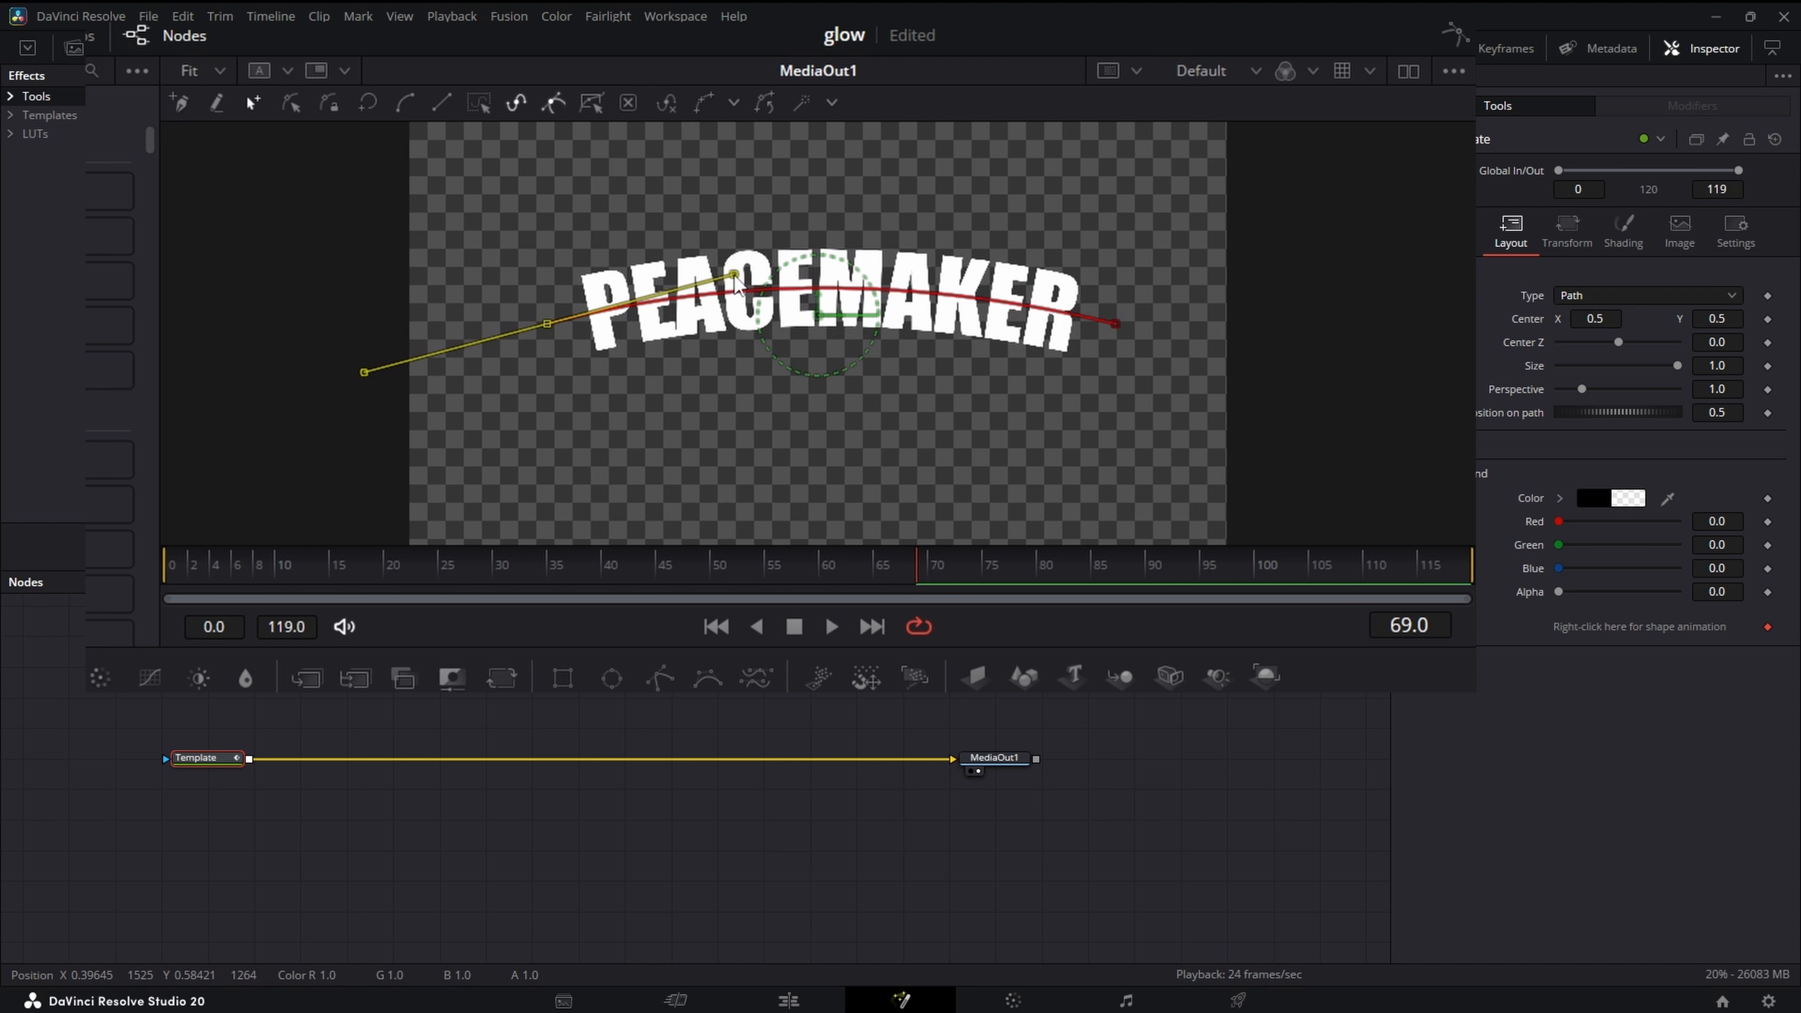
click(1388, 256)
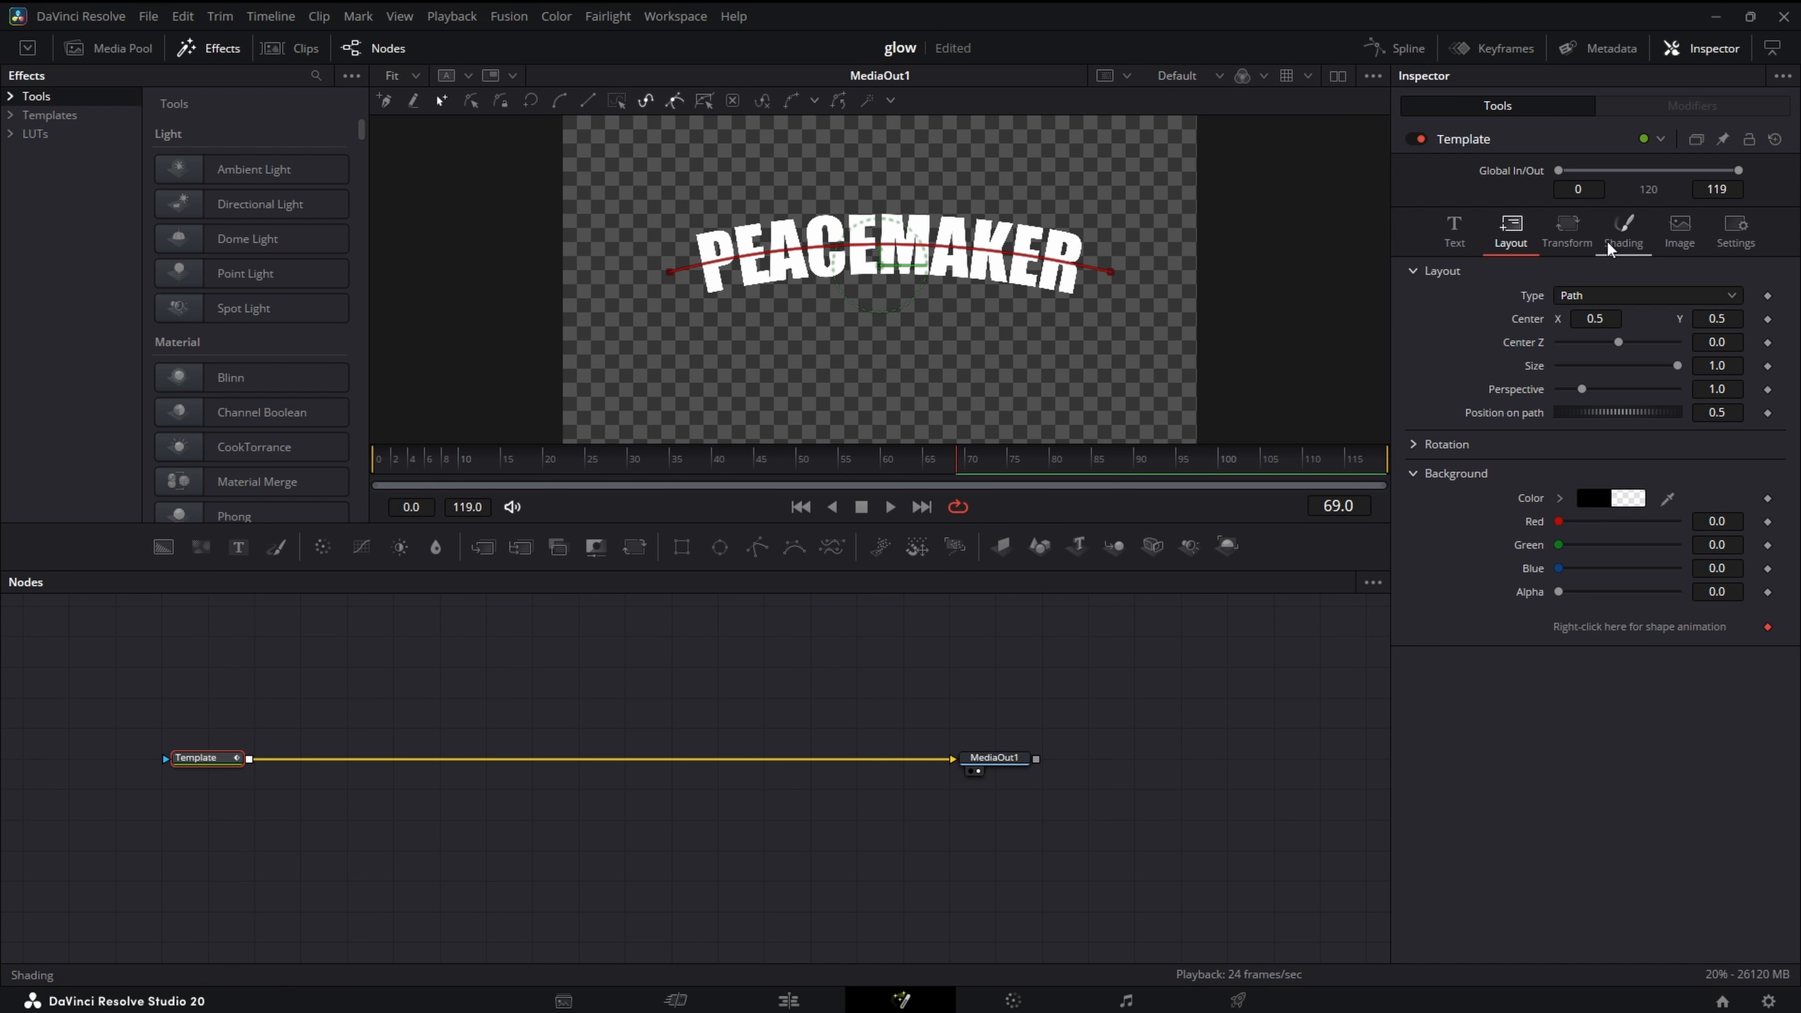
- Recolour the text's solid fill orange (#ff5500) and lower its opacity to about 0.29
click(1618, 240)
click(1592, 623)
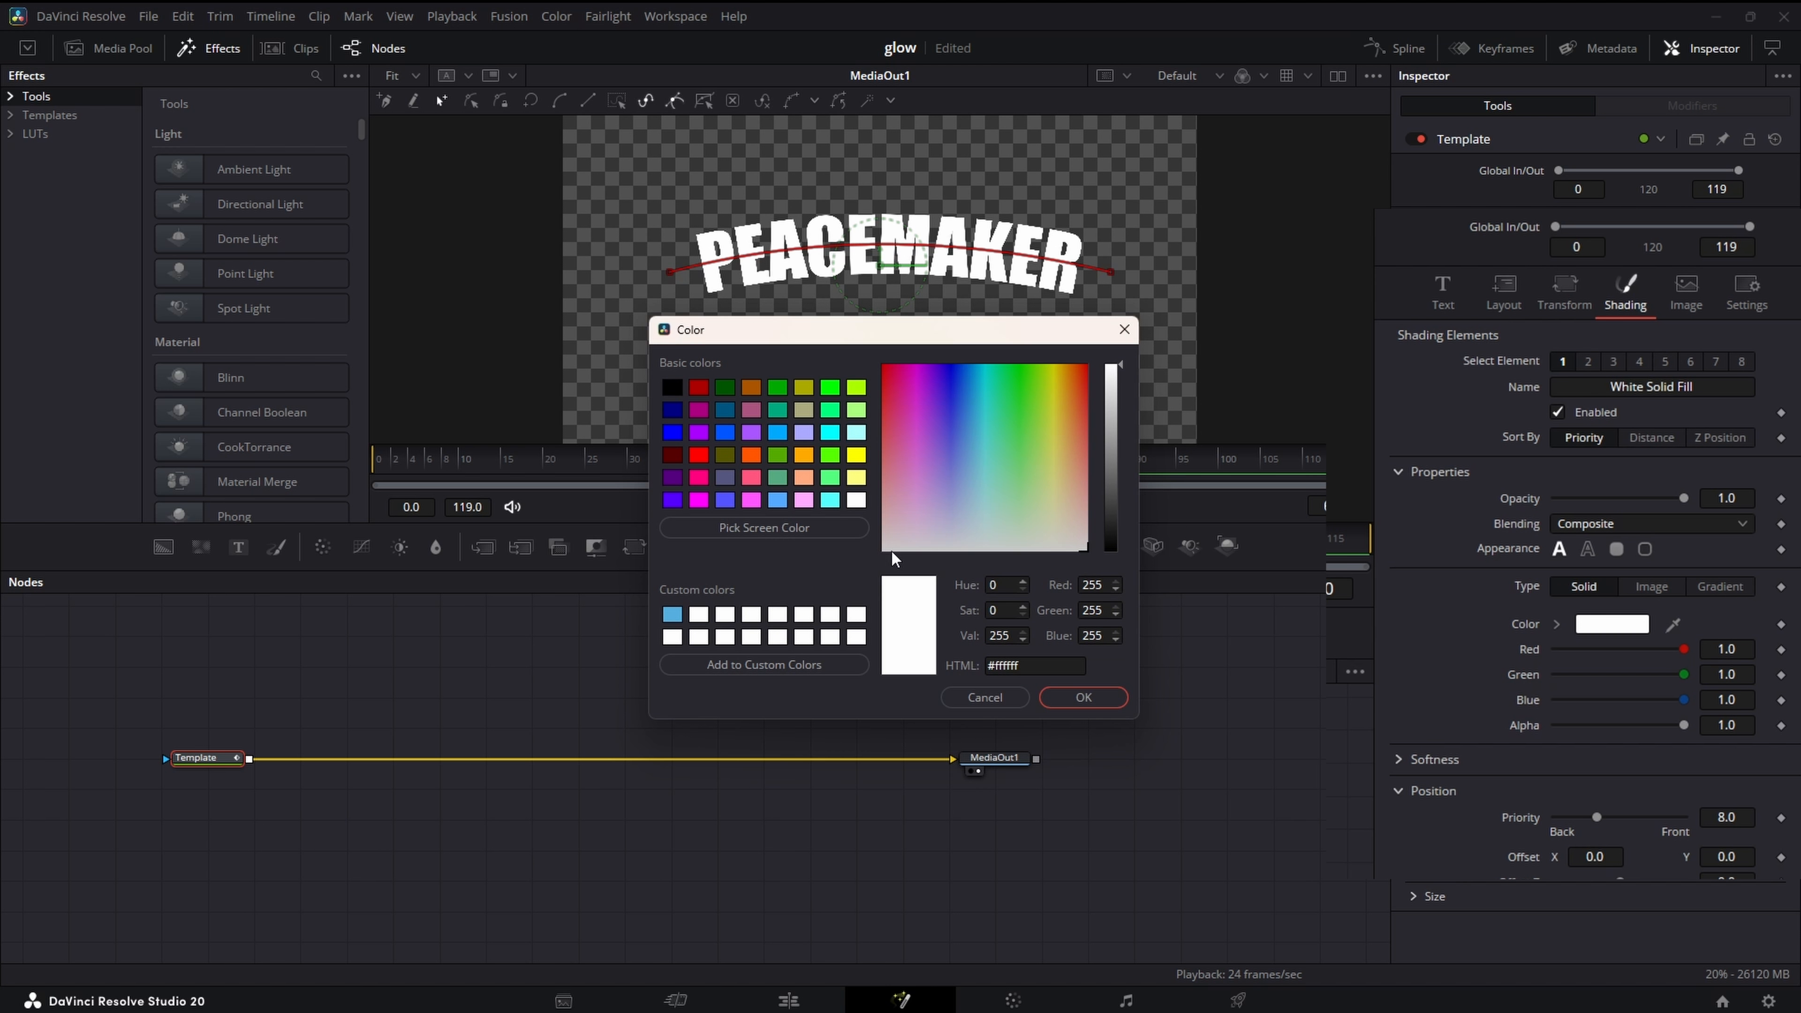
click(752, 455)
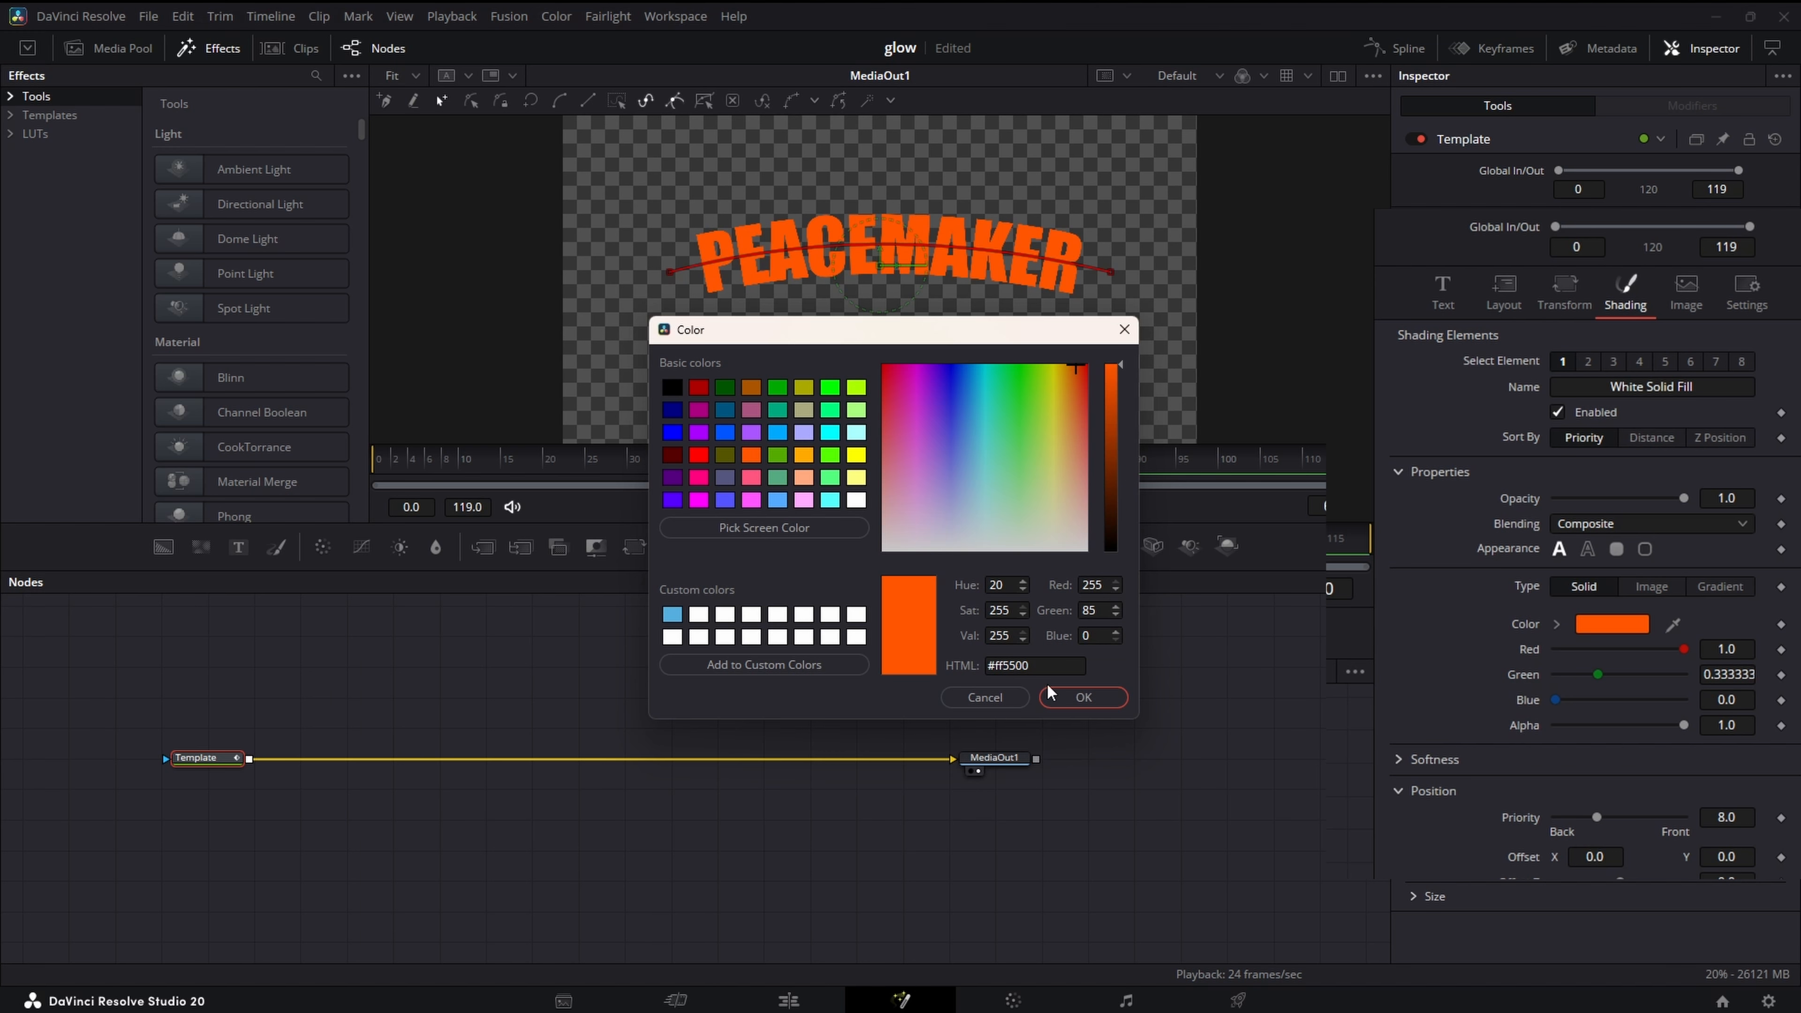
click(1064, 696)
drag(1683, 502, 1590, 496)
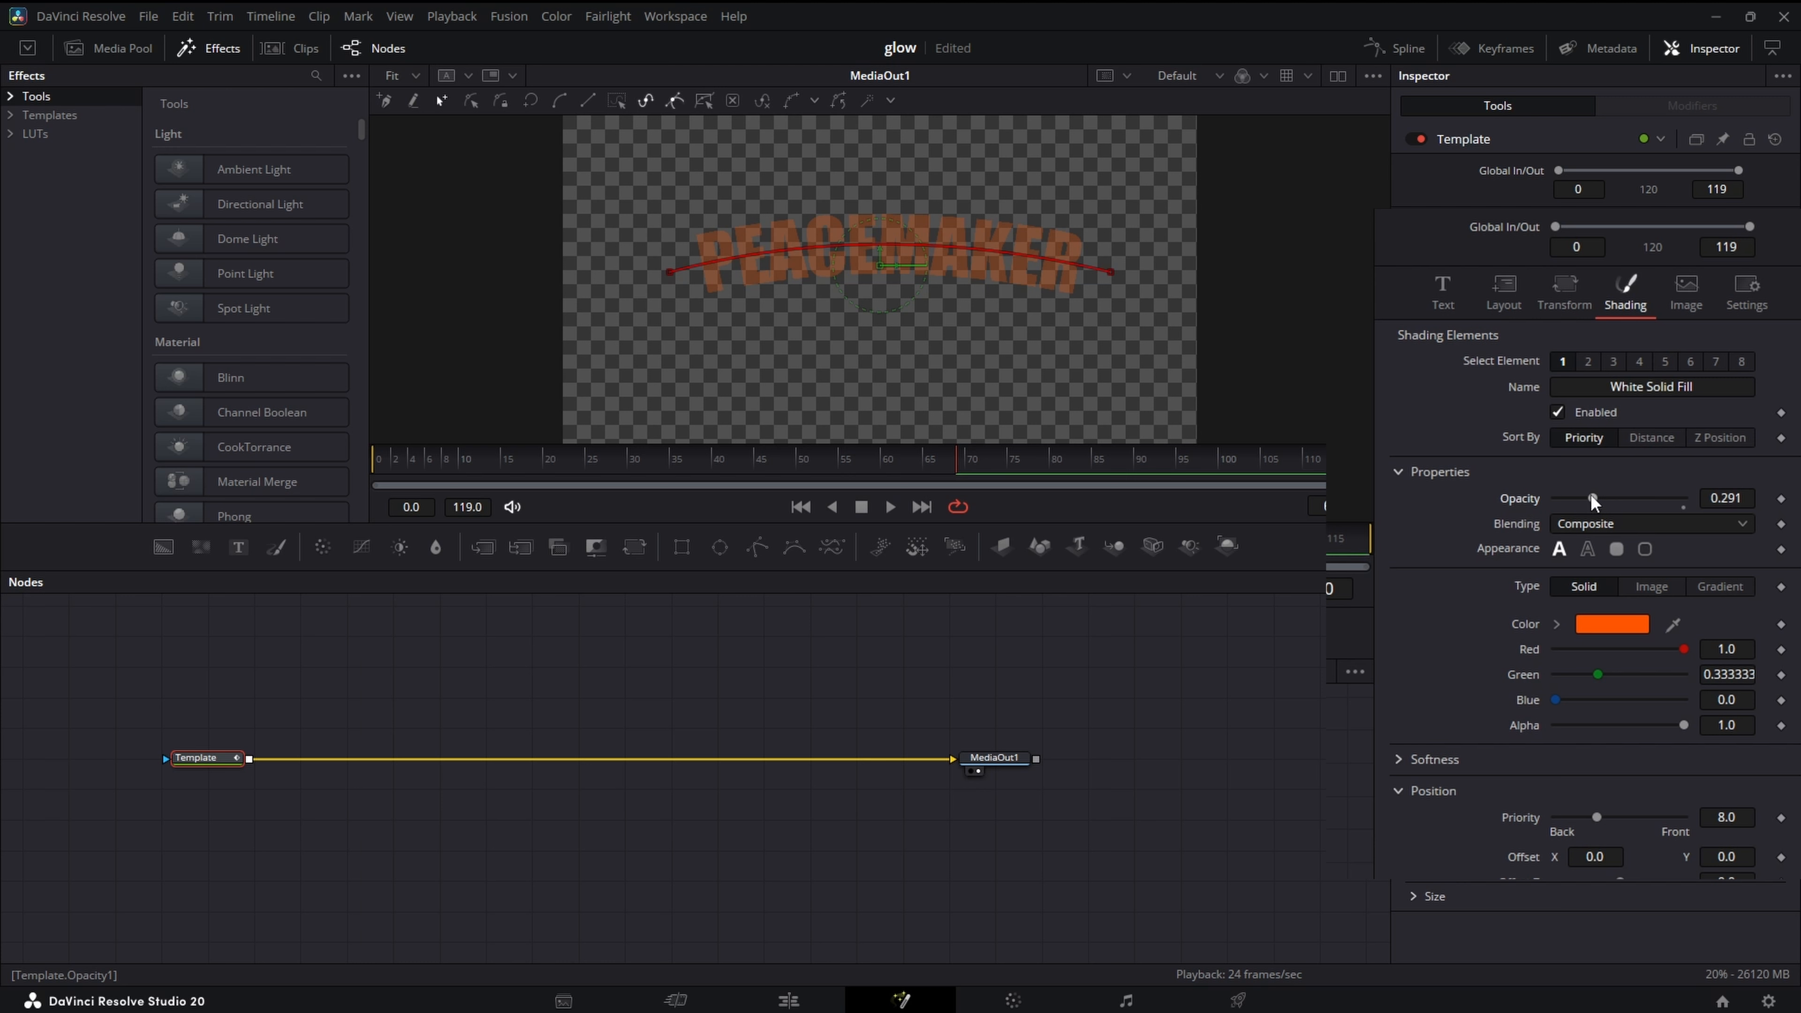
- Enable the second shading element as an amber outline (red 1.0, green 0.67, blue 0) with a thickness of about 0.013
click(1587, 363)
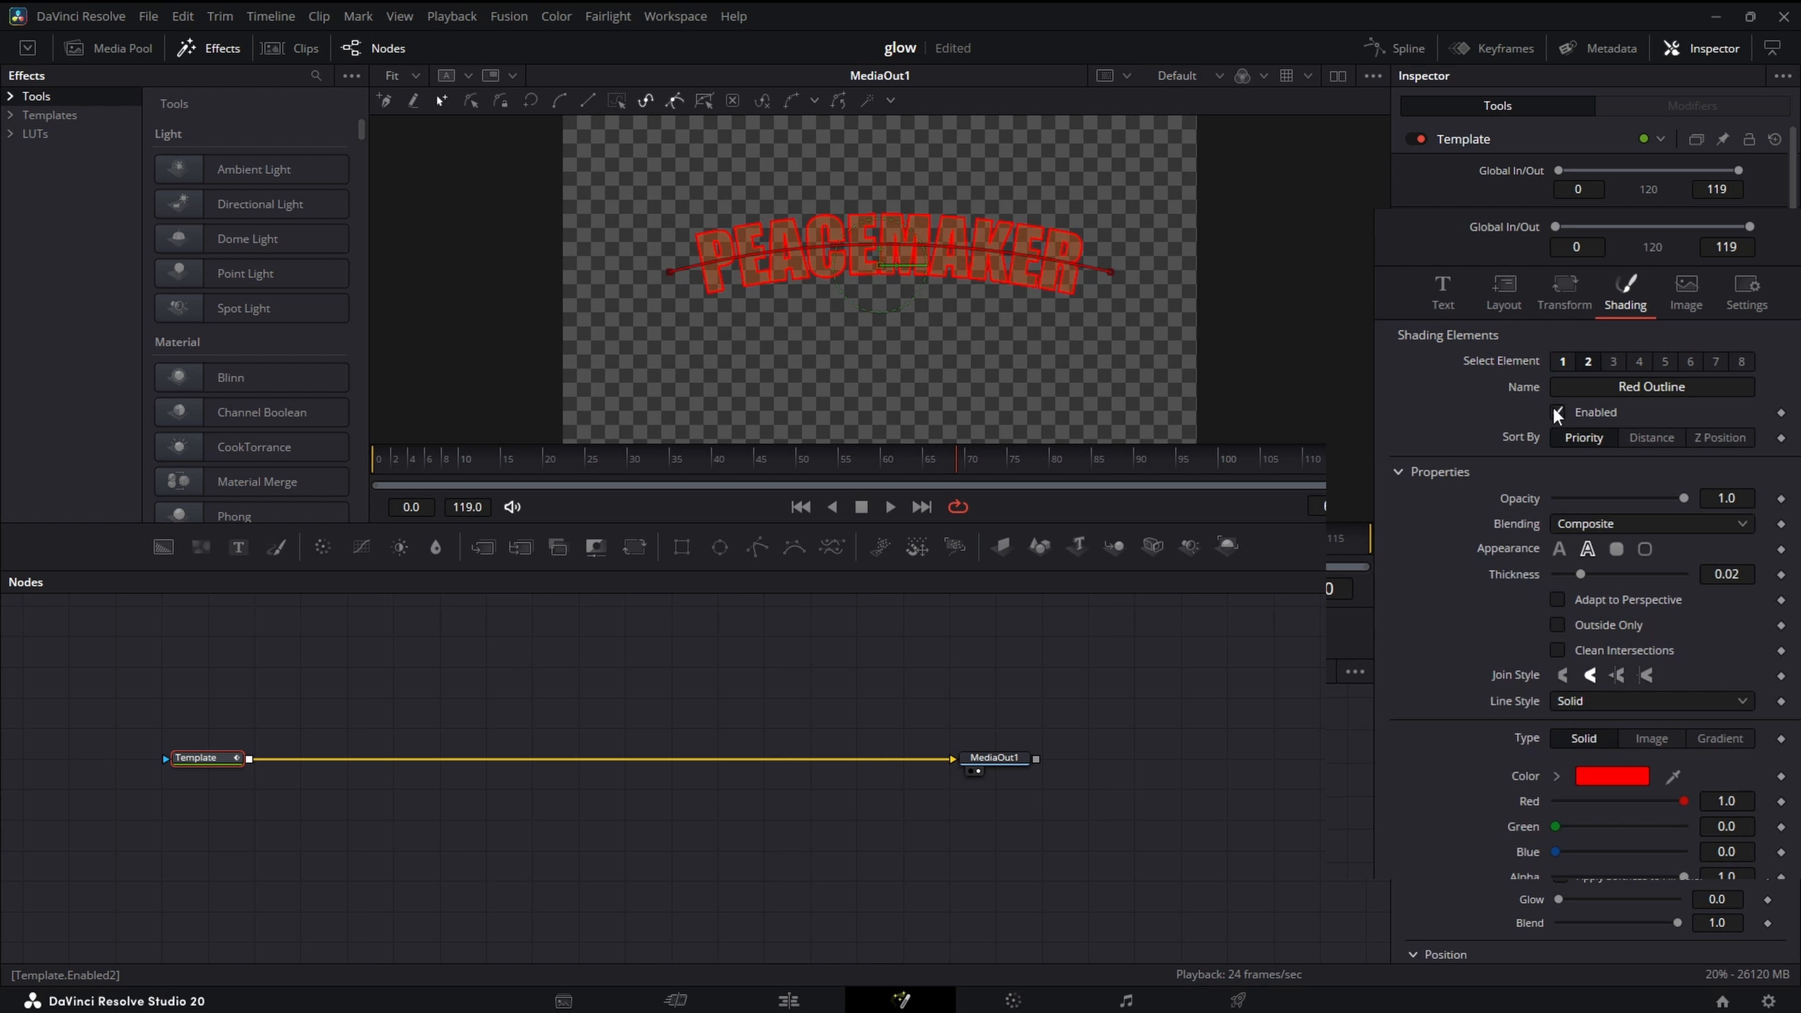
click(1581, 780)
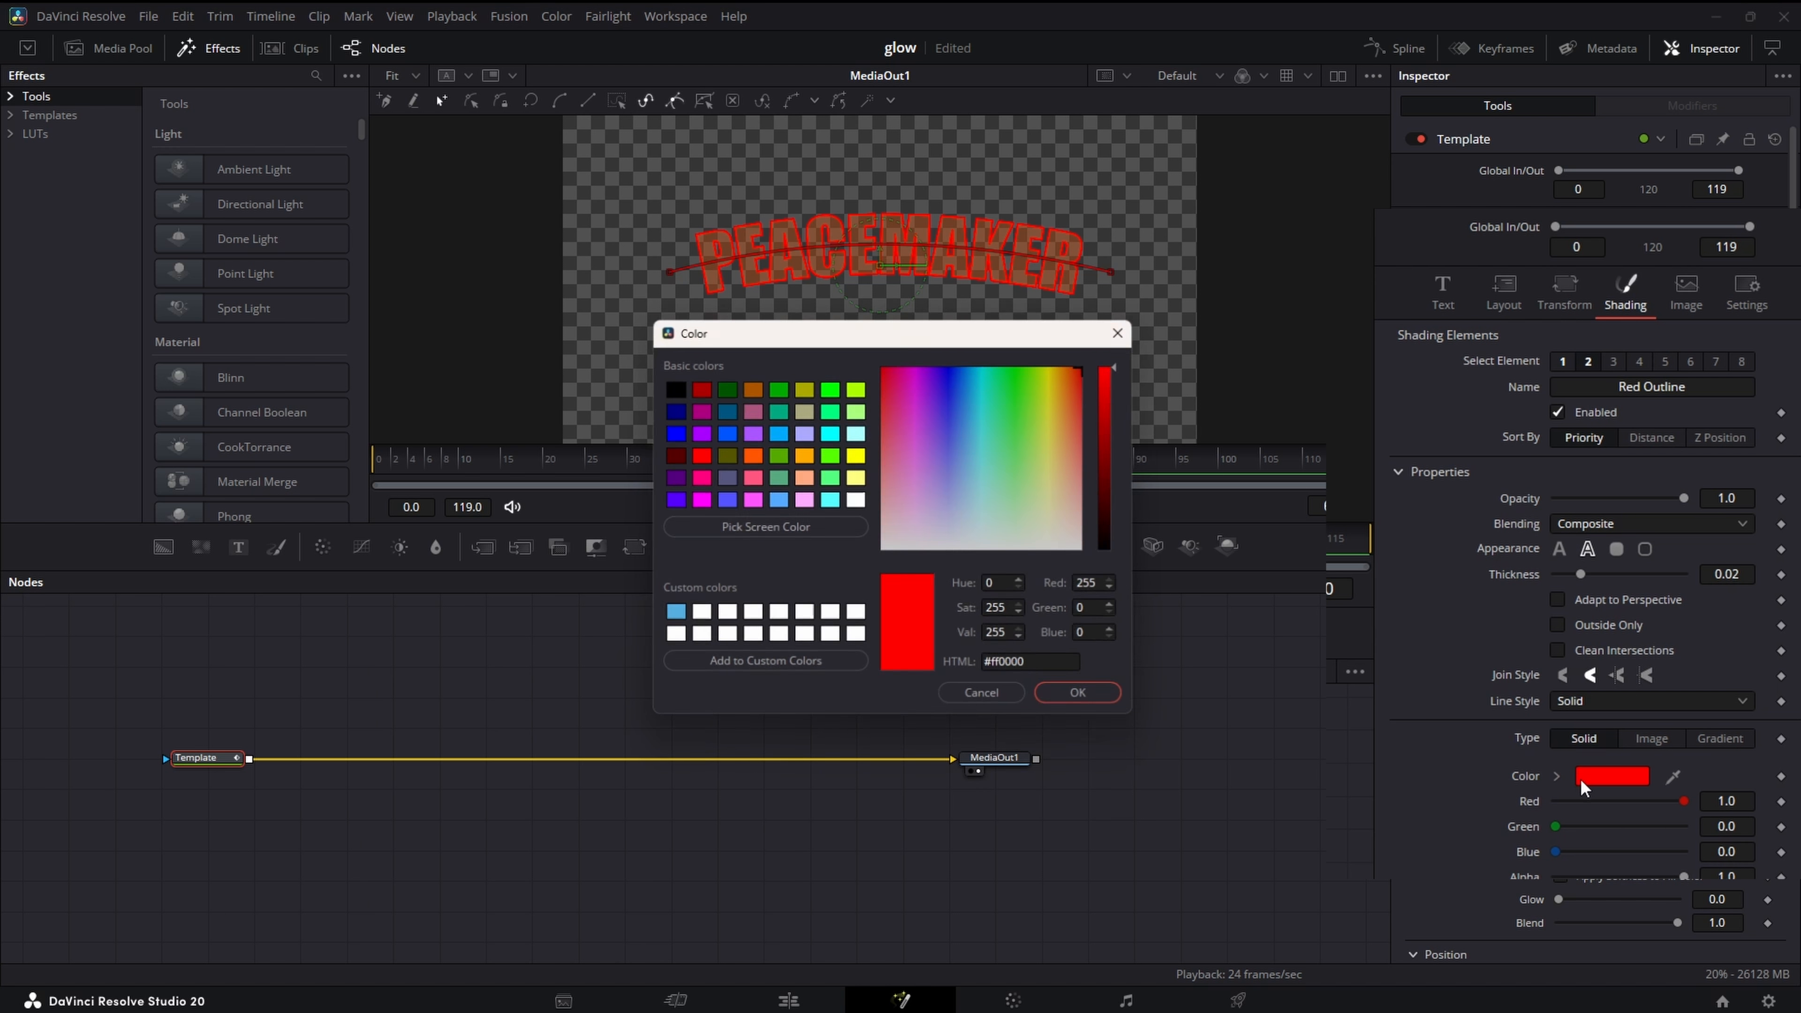
click(808, 455)
click(1083, 696)
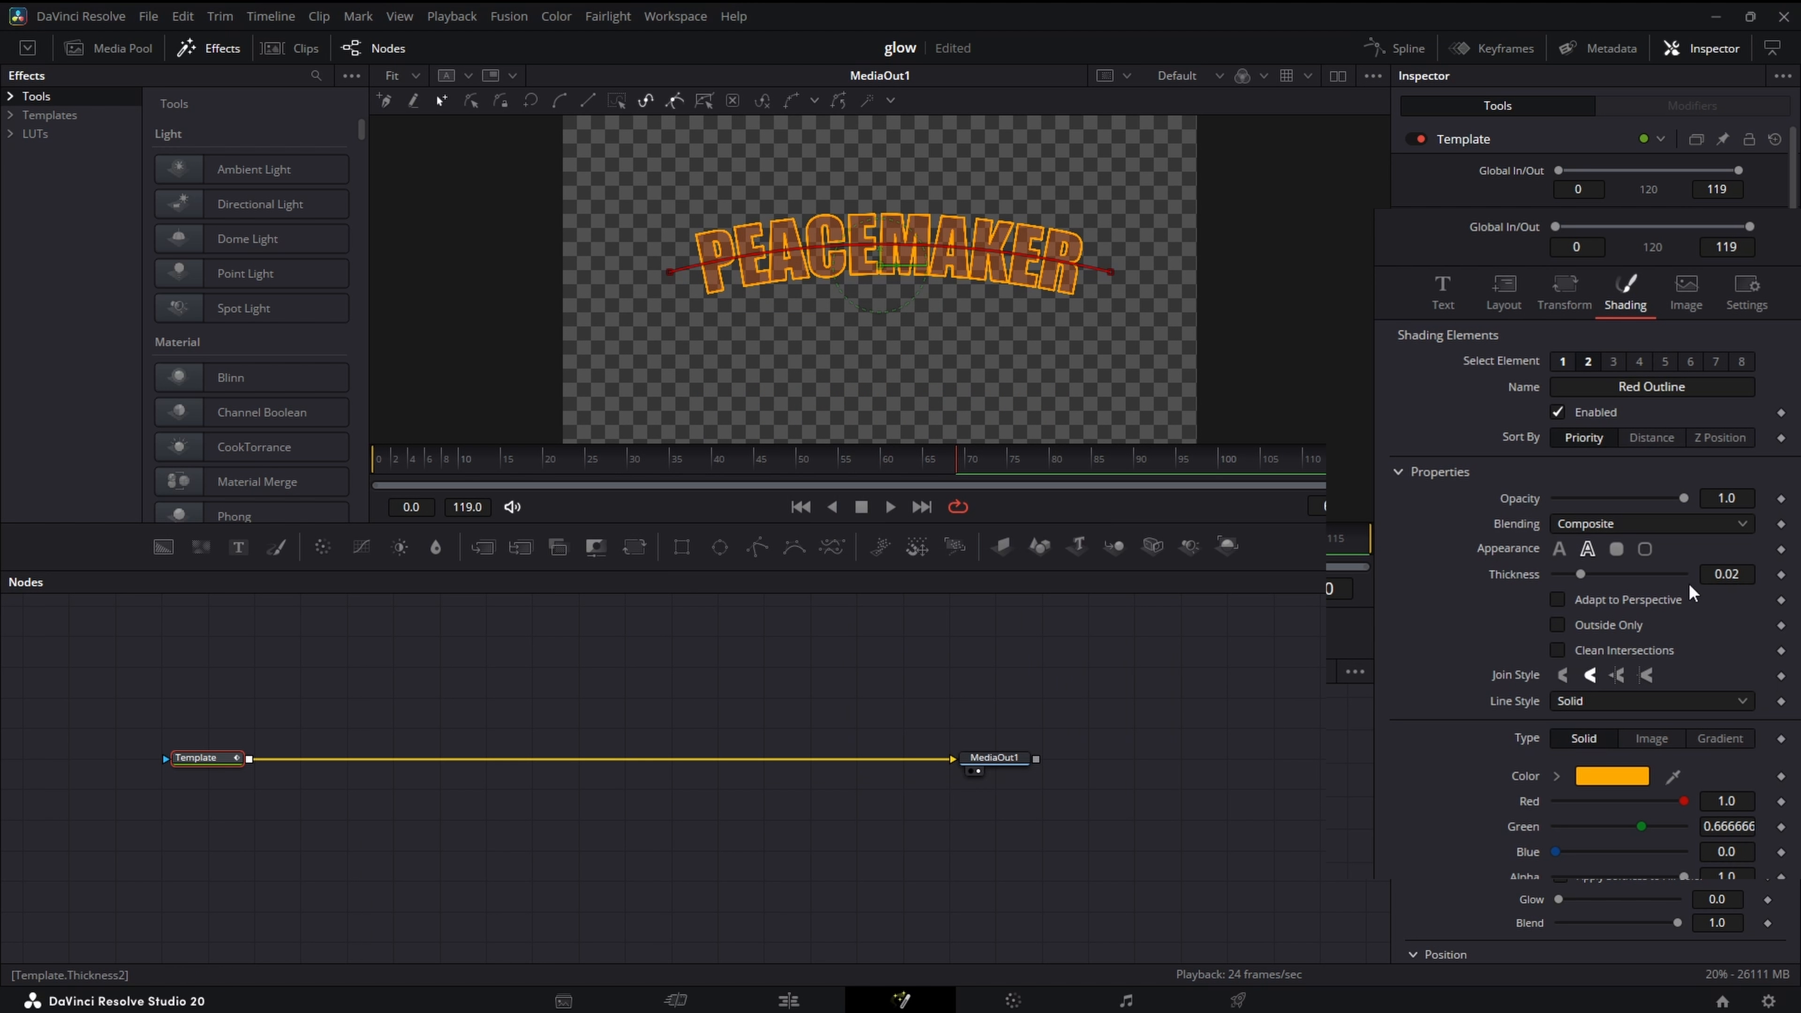
drag(1751, 576, 1702, 575)
click(1021, 761)
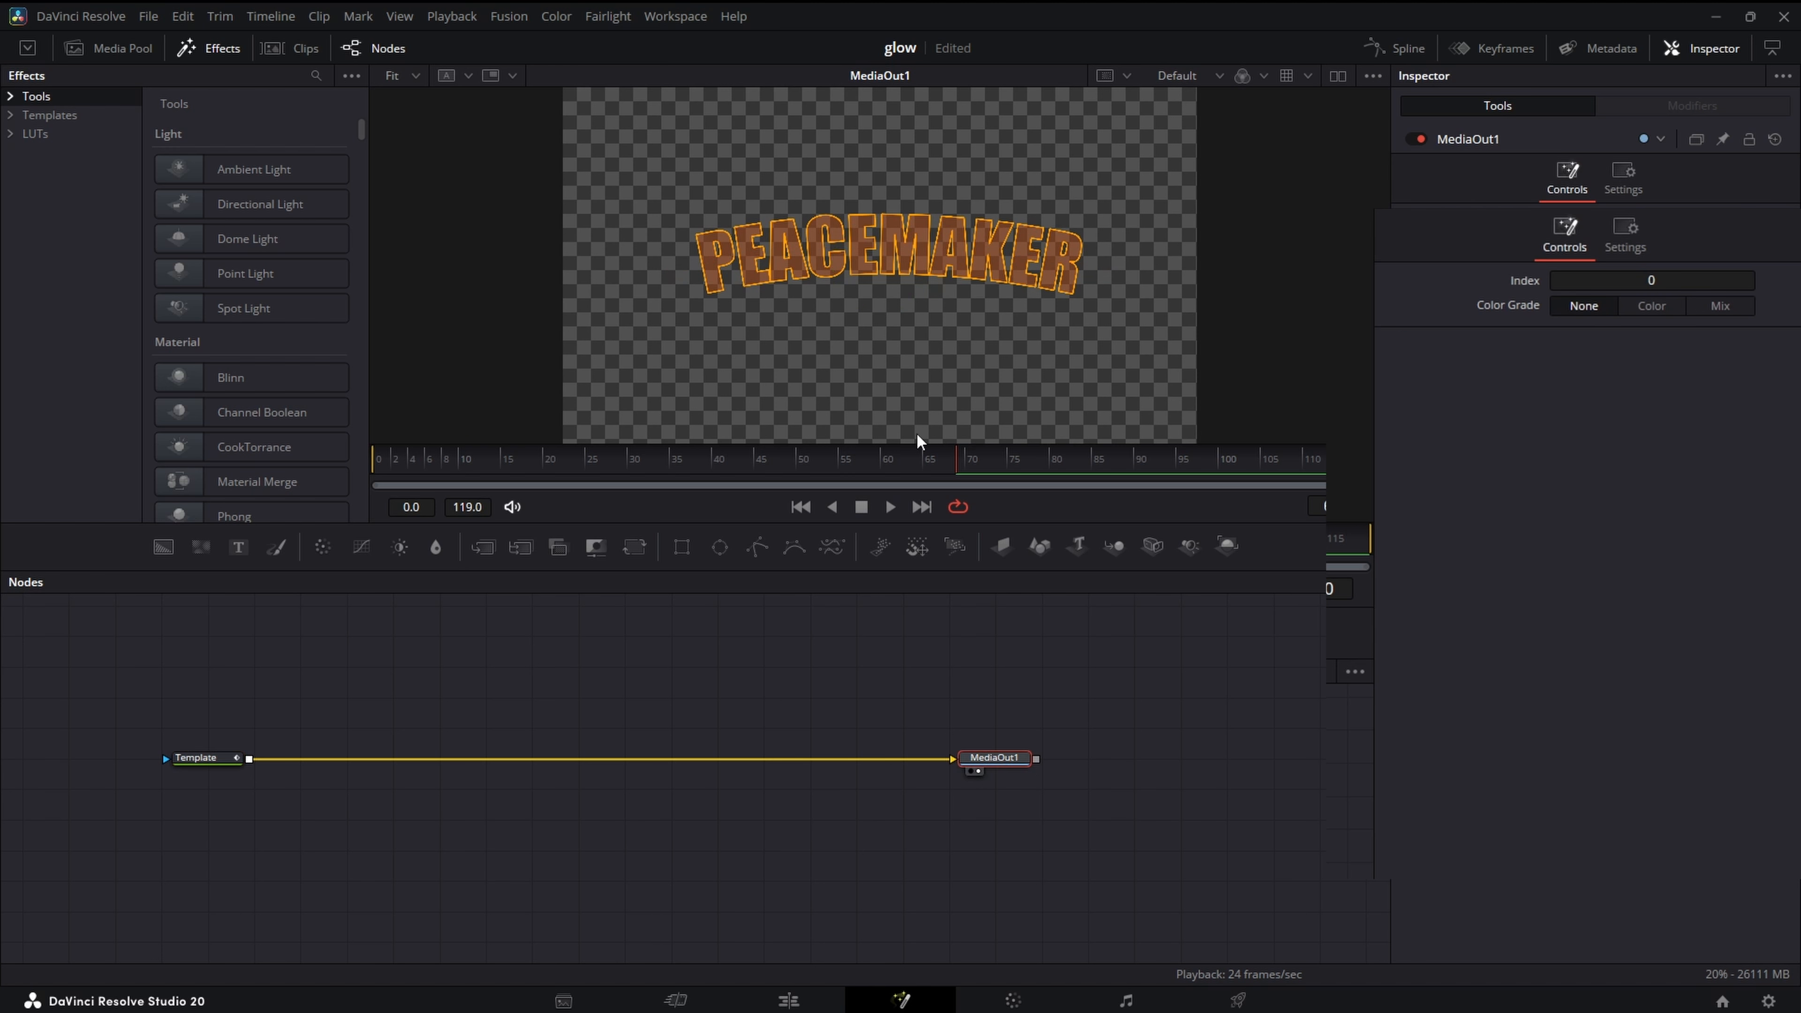
scroll(941, 338, up, 3)
scroll(1045, 341, down, 2)
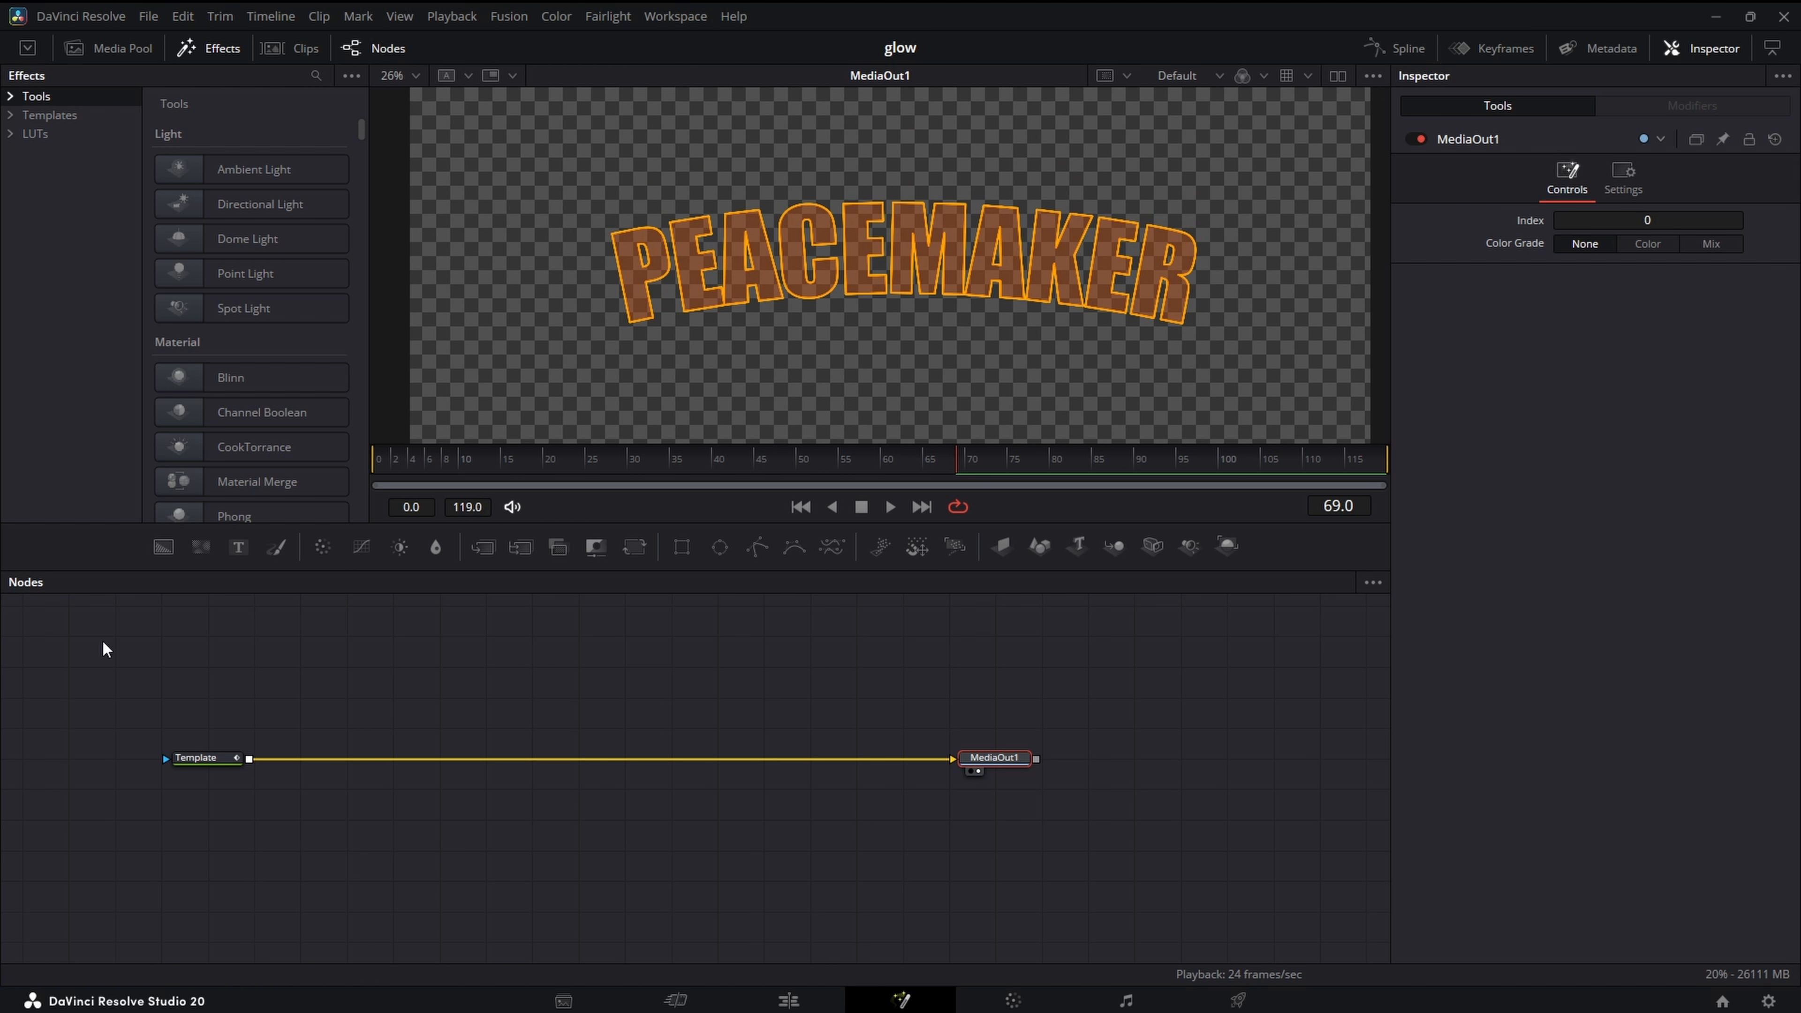
- Add two Glow nodes in series after the Template node and space them apart in the node graph
click(216, 763)
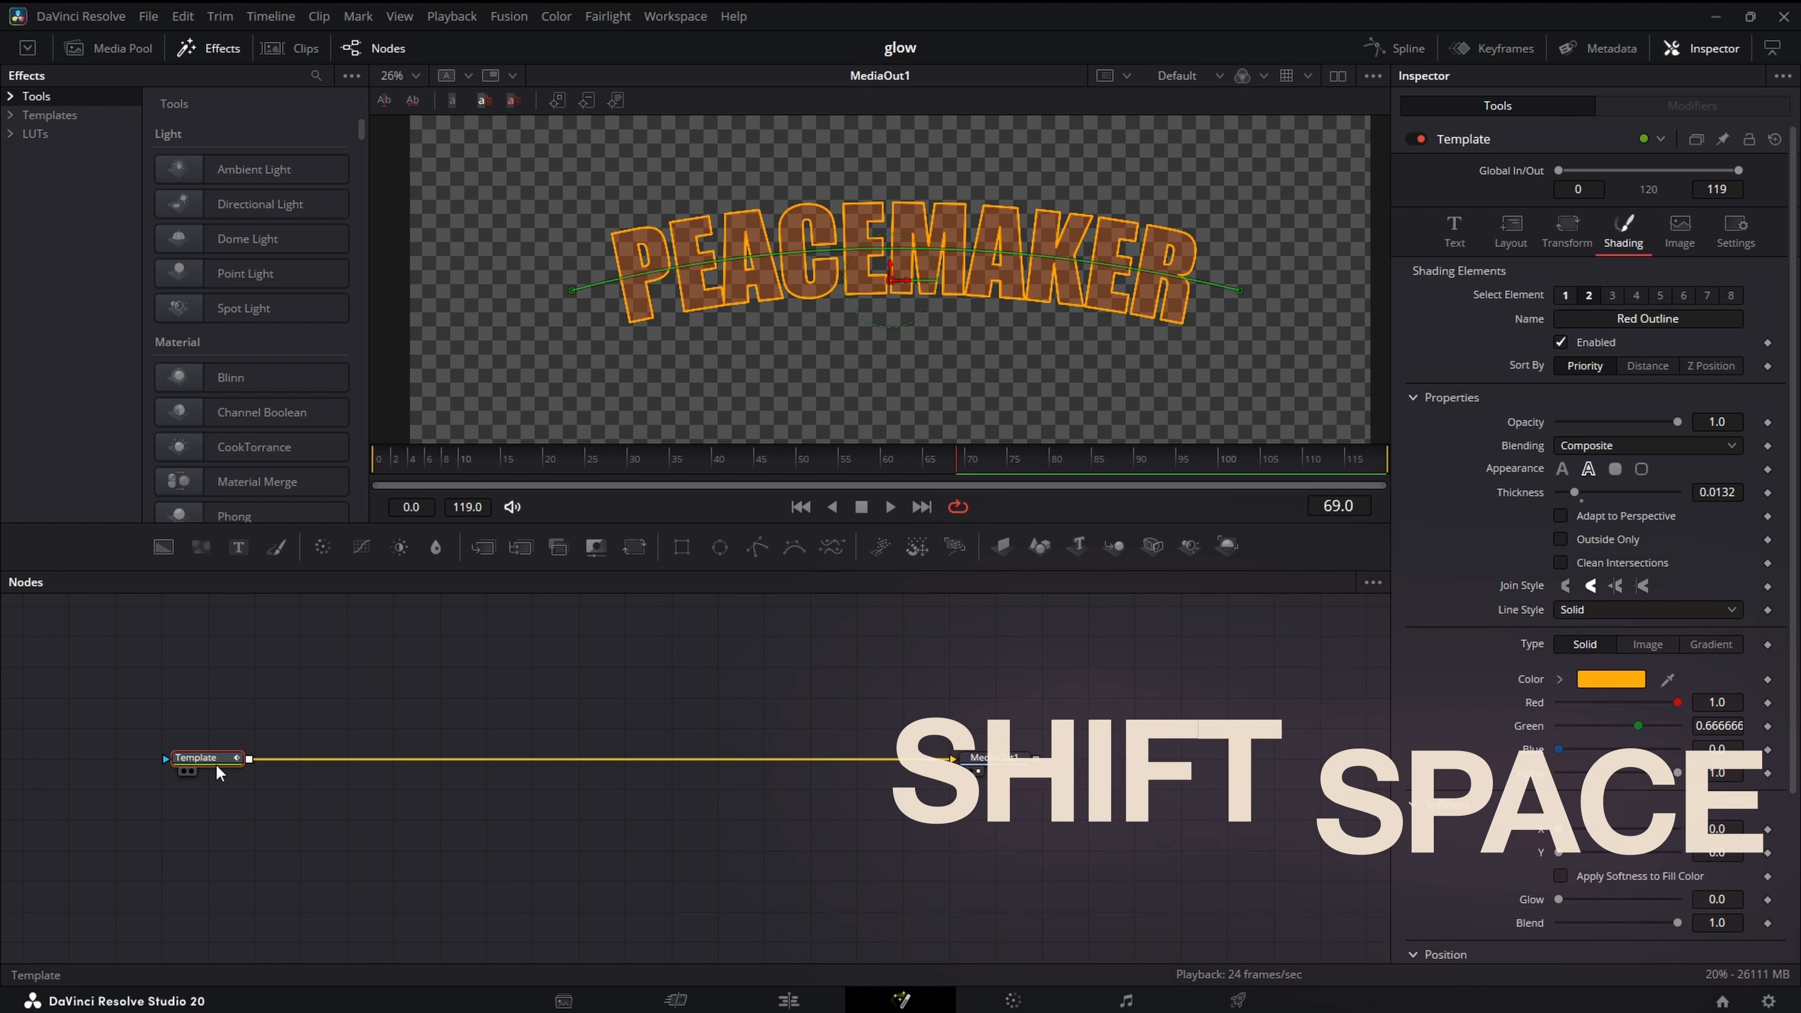
key(shift+space)
text(glow)
key(Return)
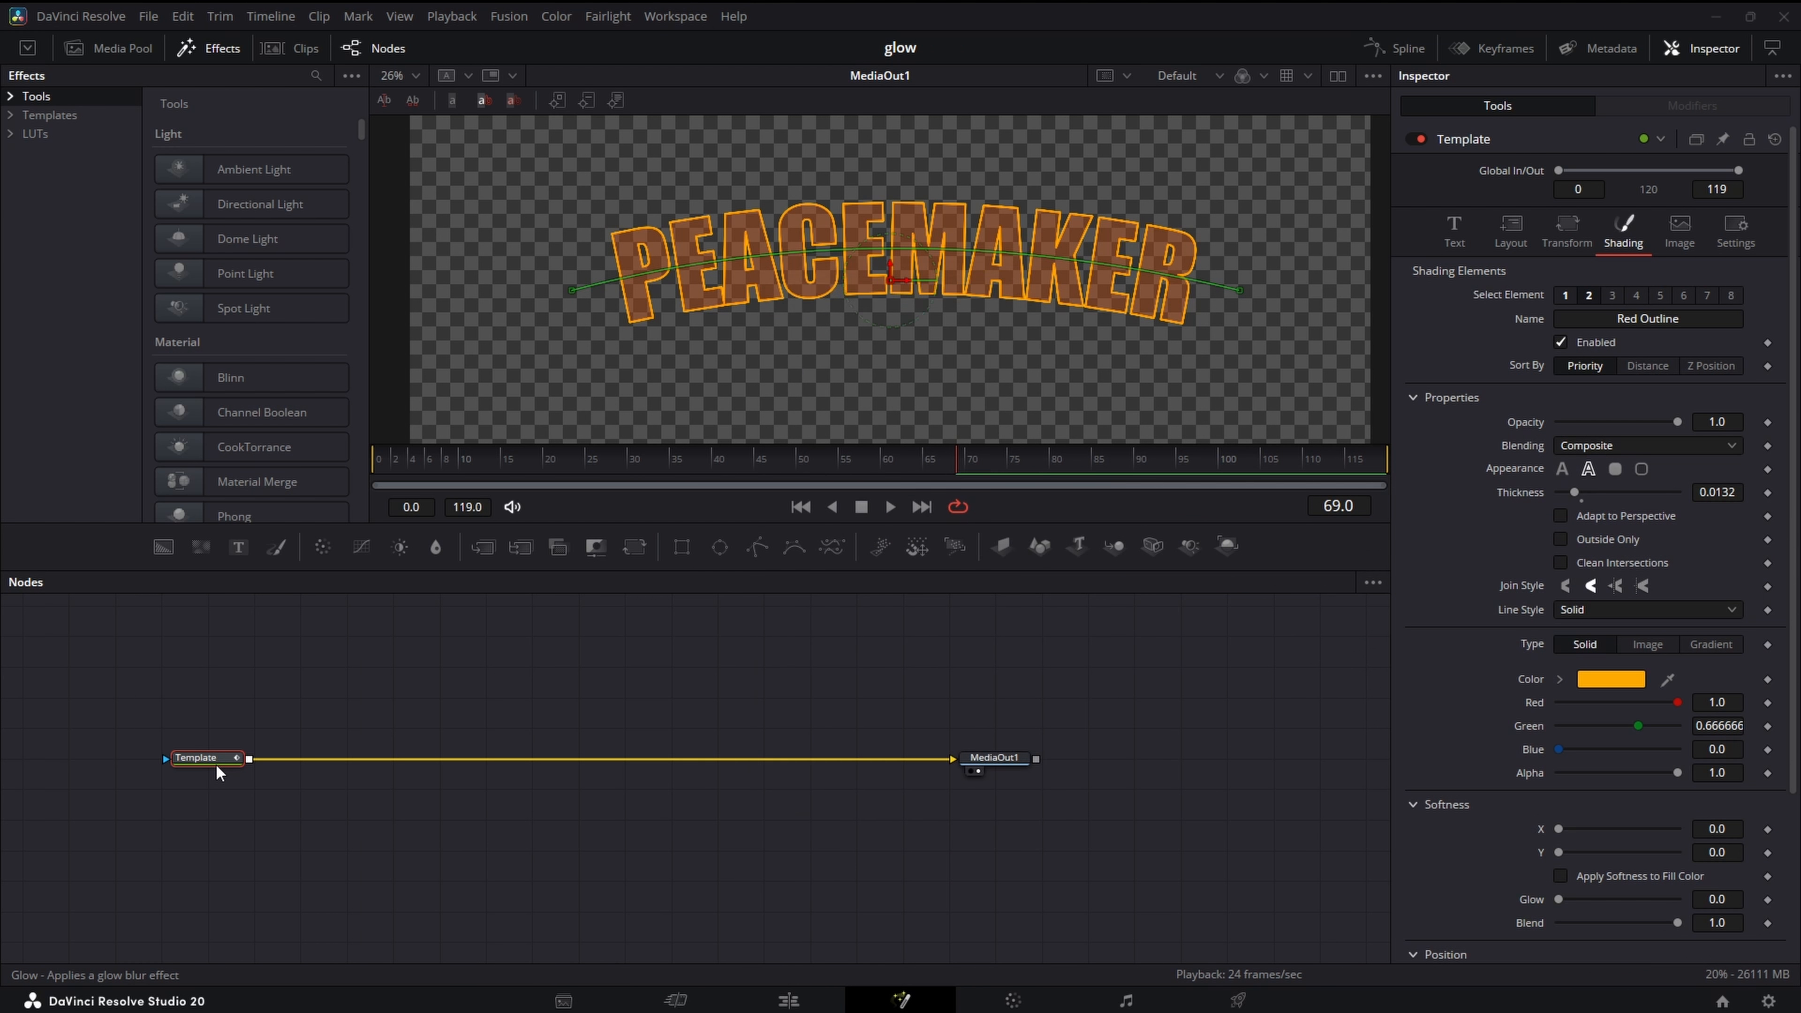
key(shift+space)
key(Return)
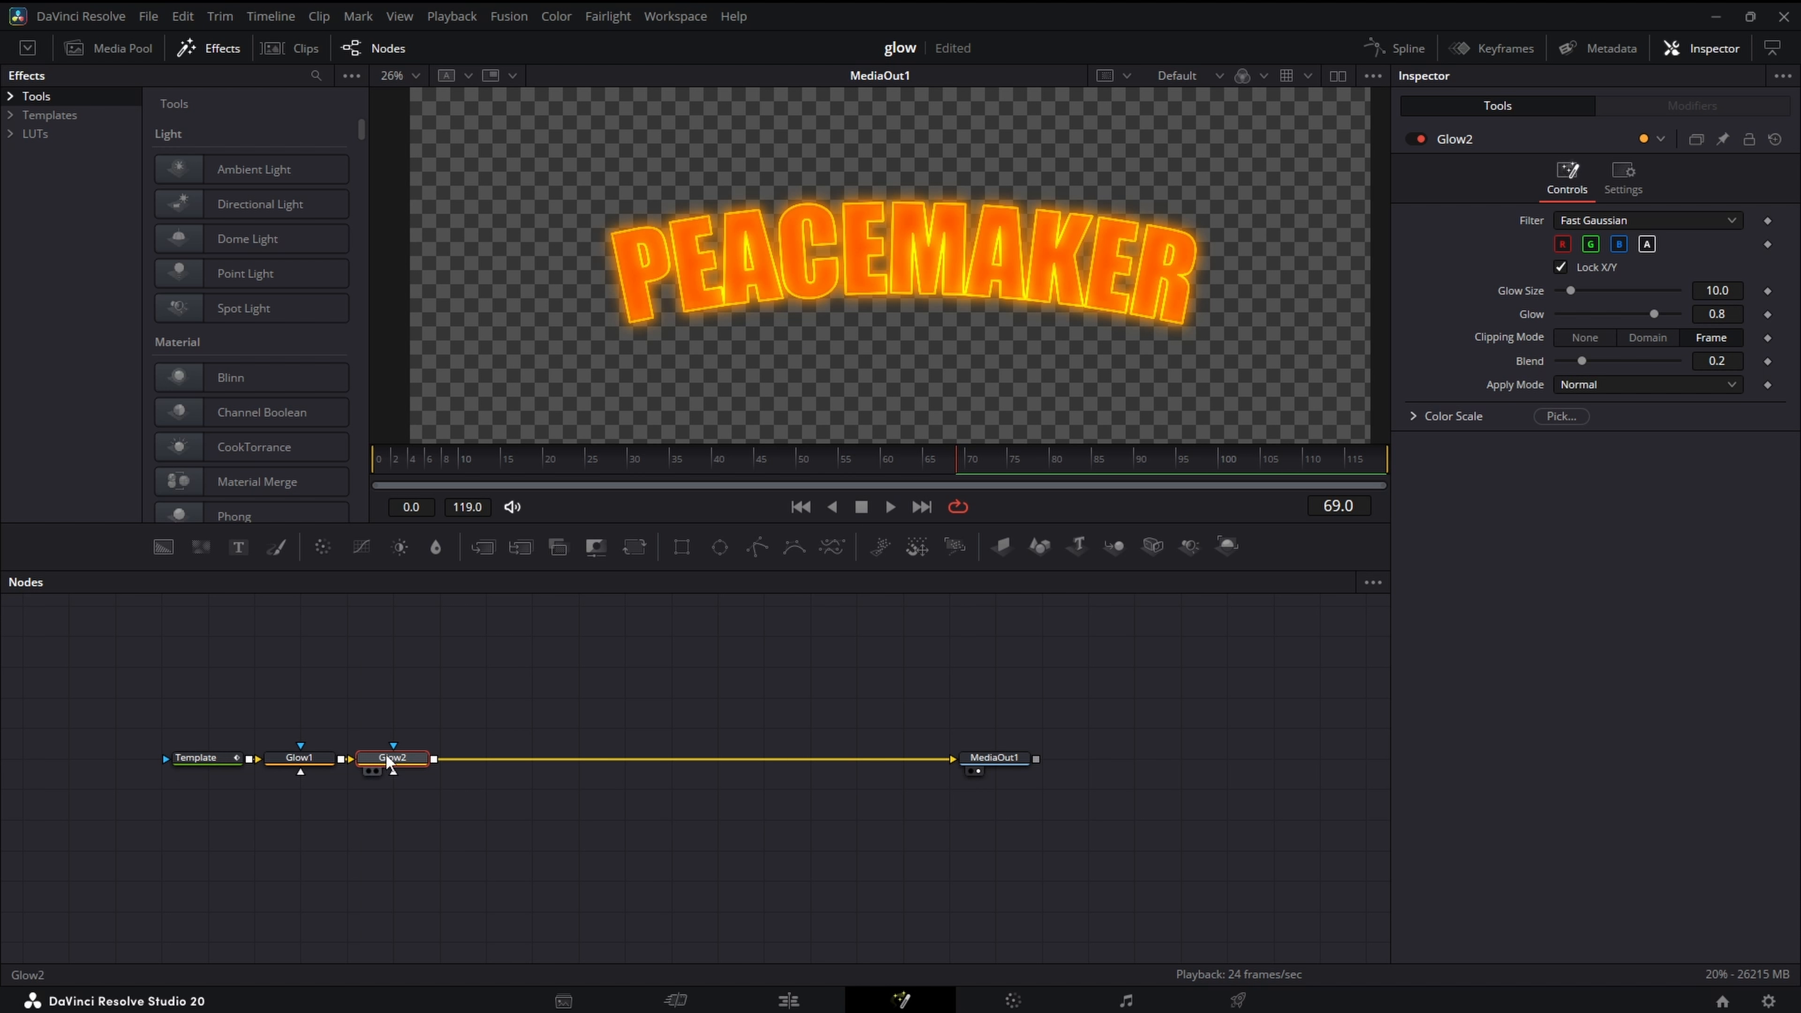
drag(391, 758, 484, 758)
drag(303, 762, 348, 765)
- Reduce the first Glow node's glow size to 1.1 and its glow to about 0.27
click(348, 762)
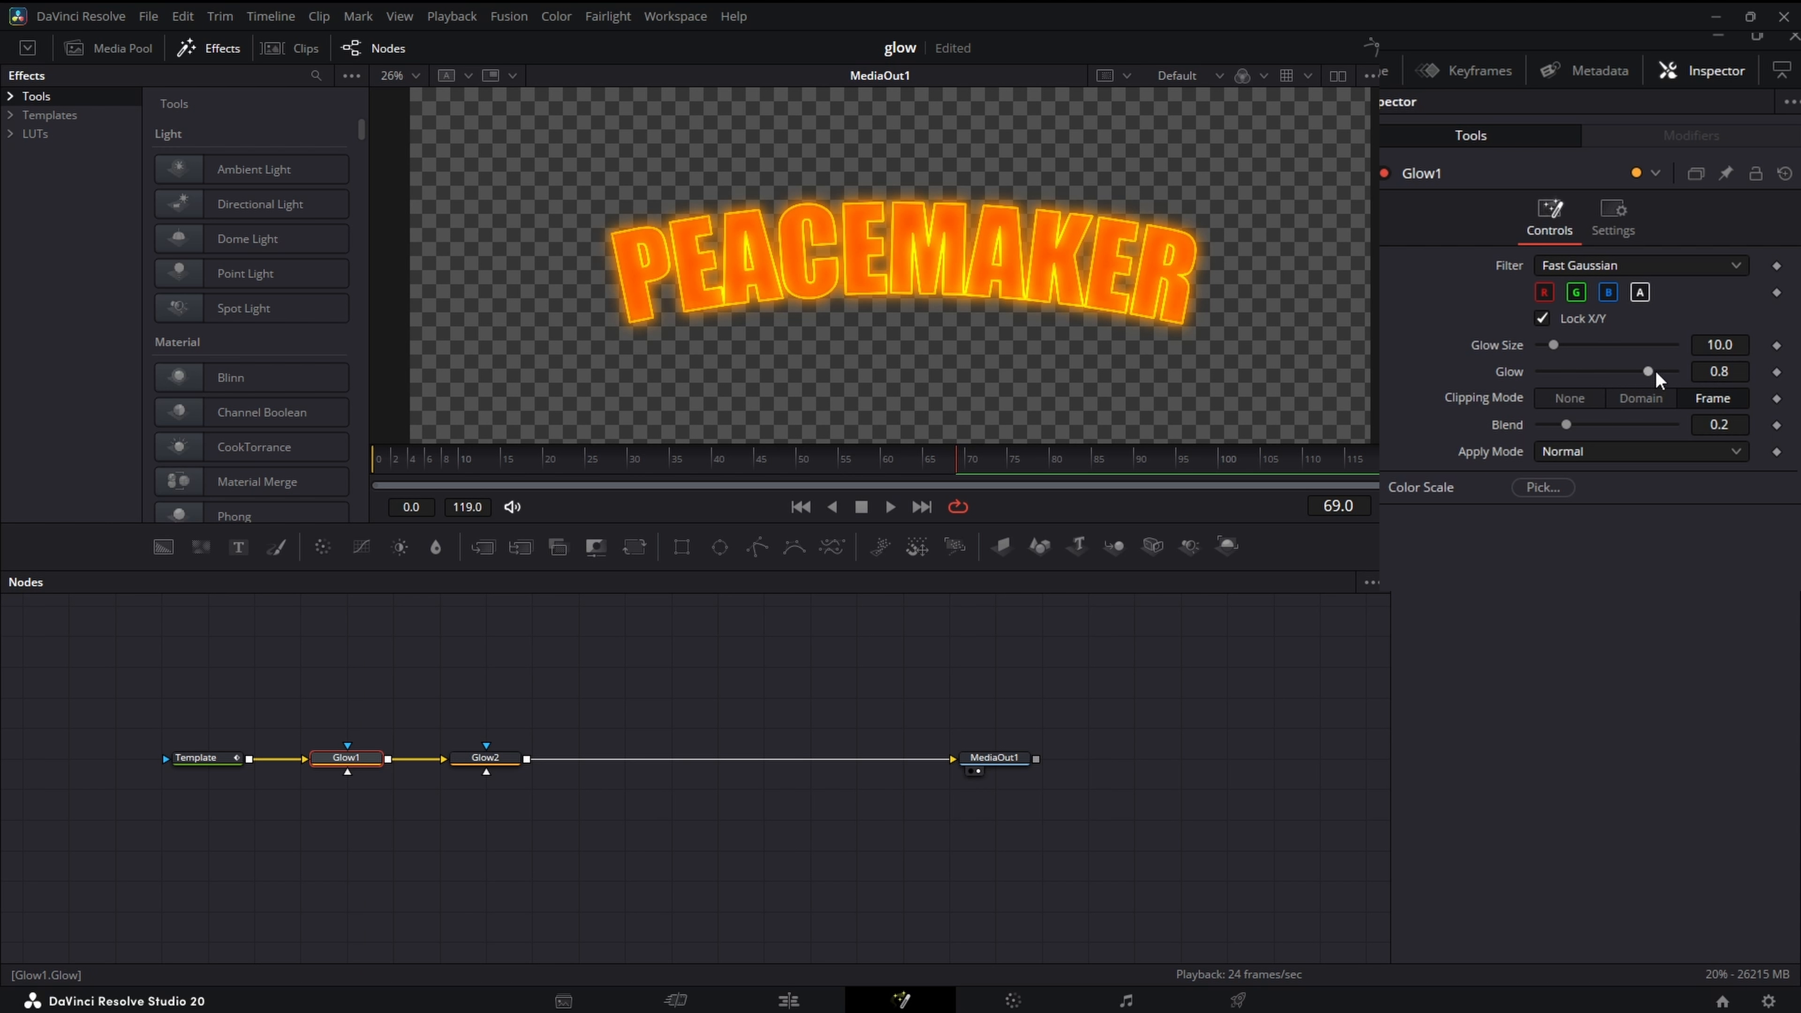
drag(1737, 291, 1370, 371)
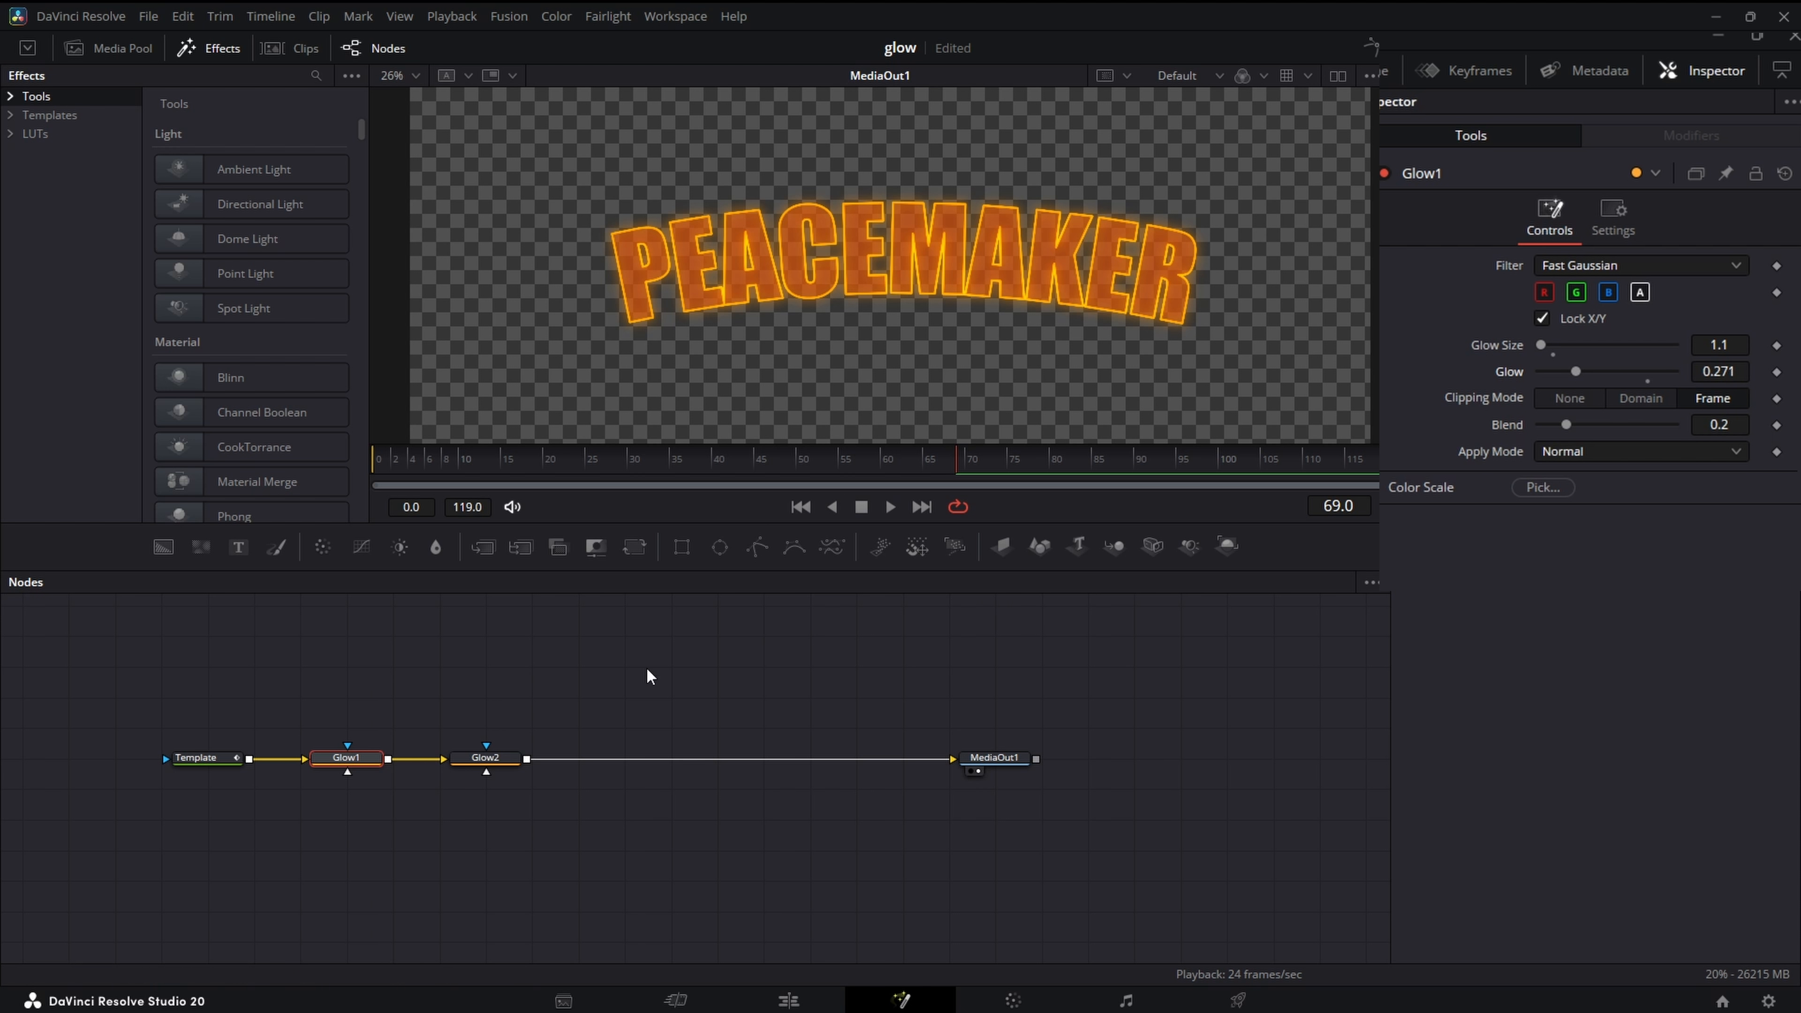
drag(1721, 371, 1693, 371)
- Reduce the second Glow node's glow size to 4.5 and its glow to about 0.33
click(490, 756)
drag(1720, 345, 1692, 345)
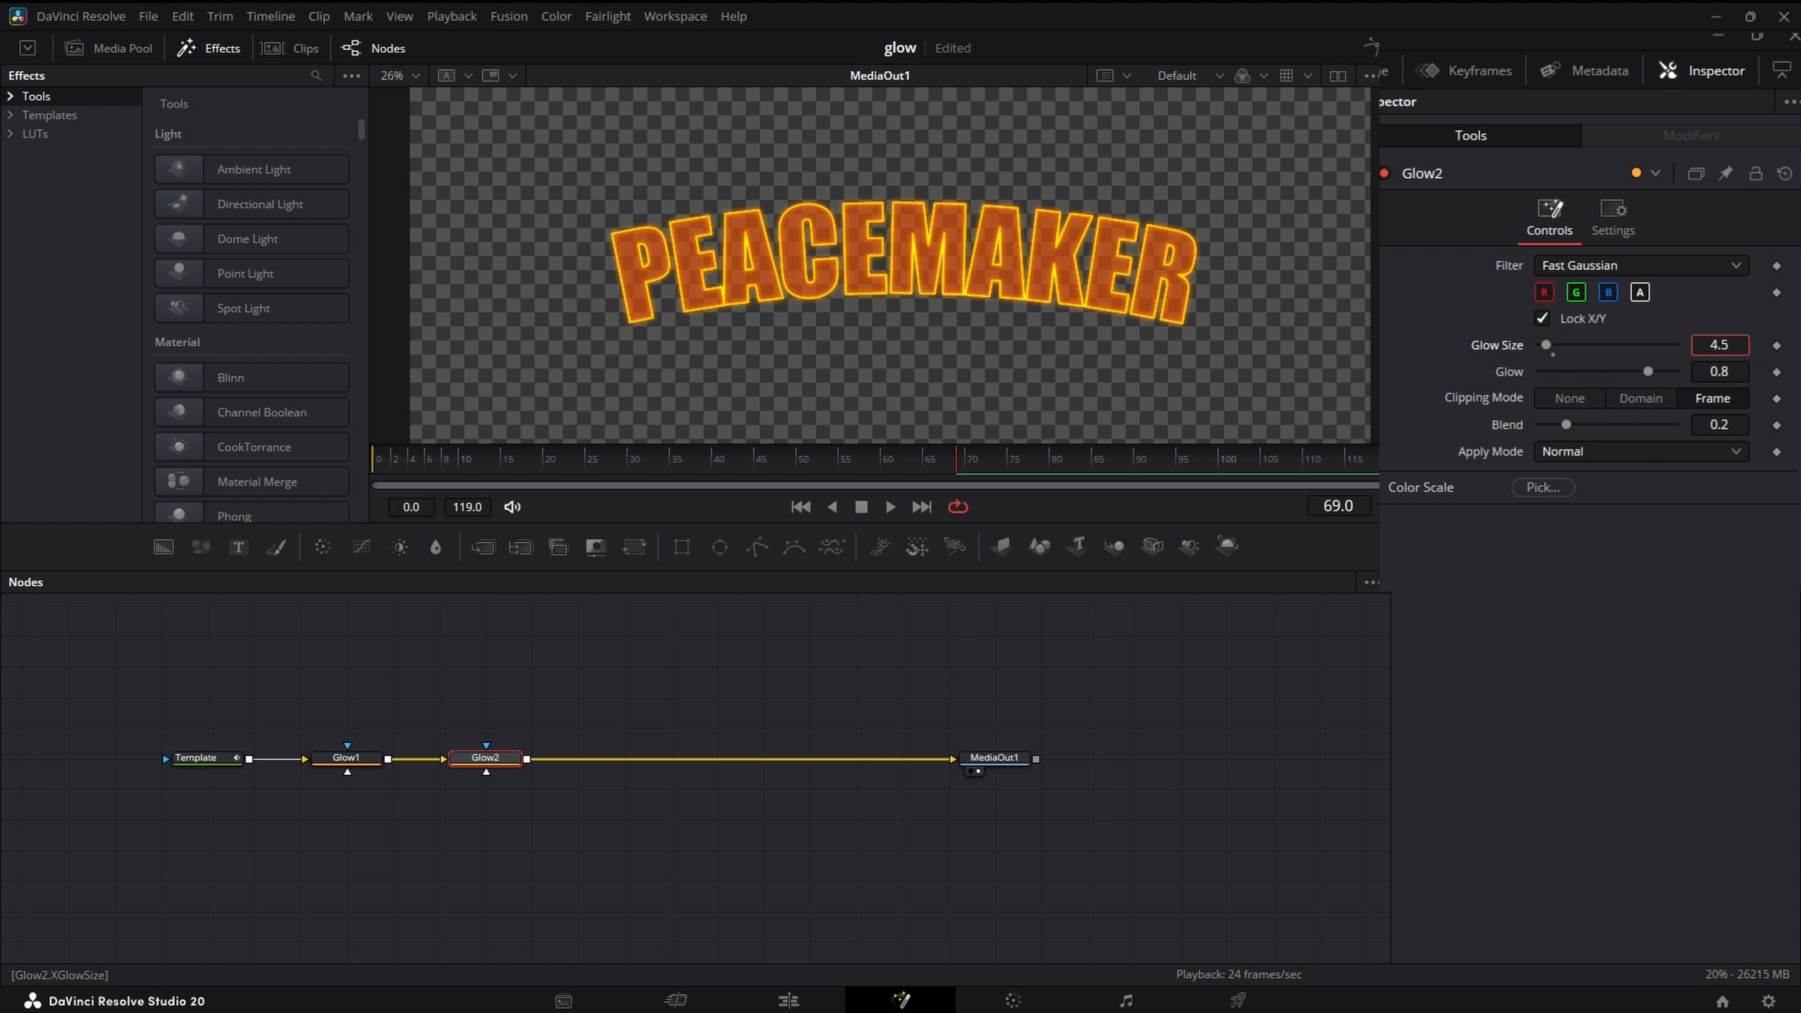
drag(1720, 371, 1685, 371)
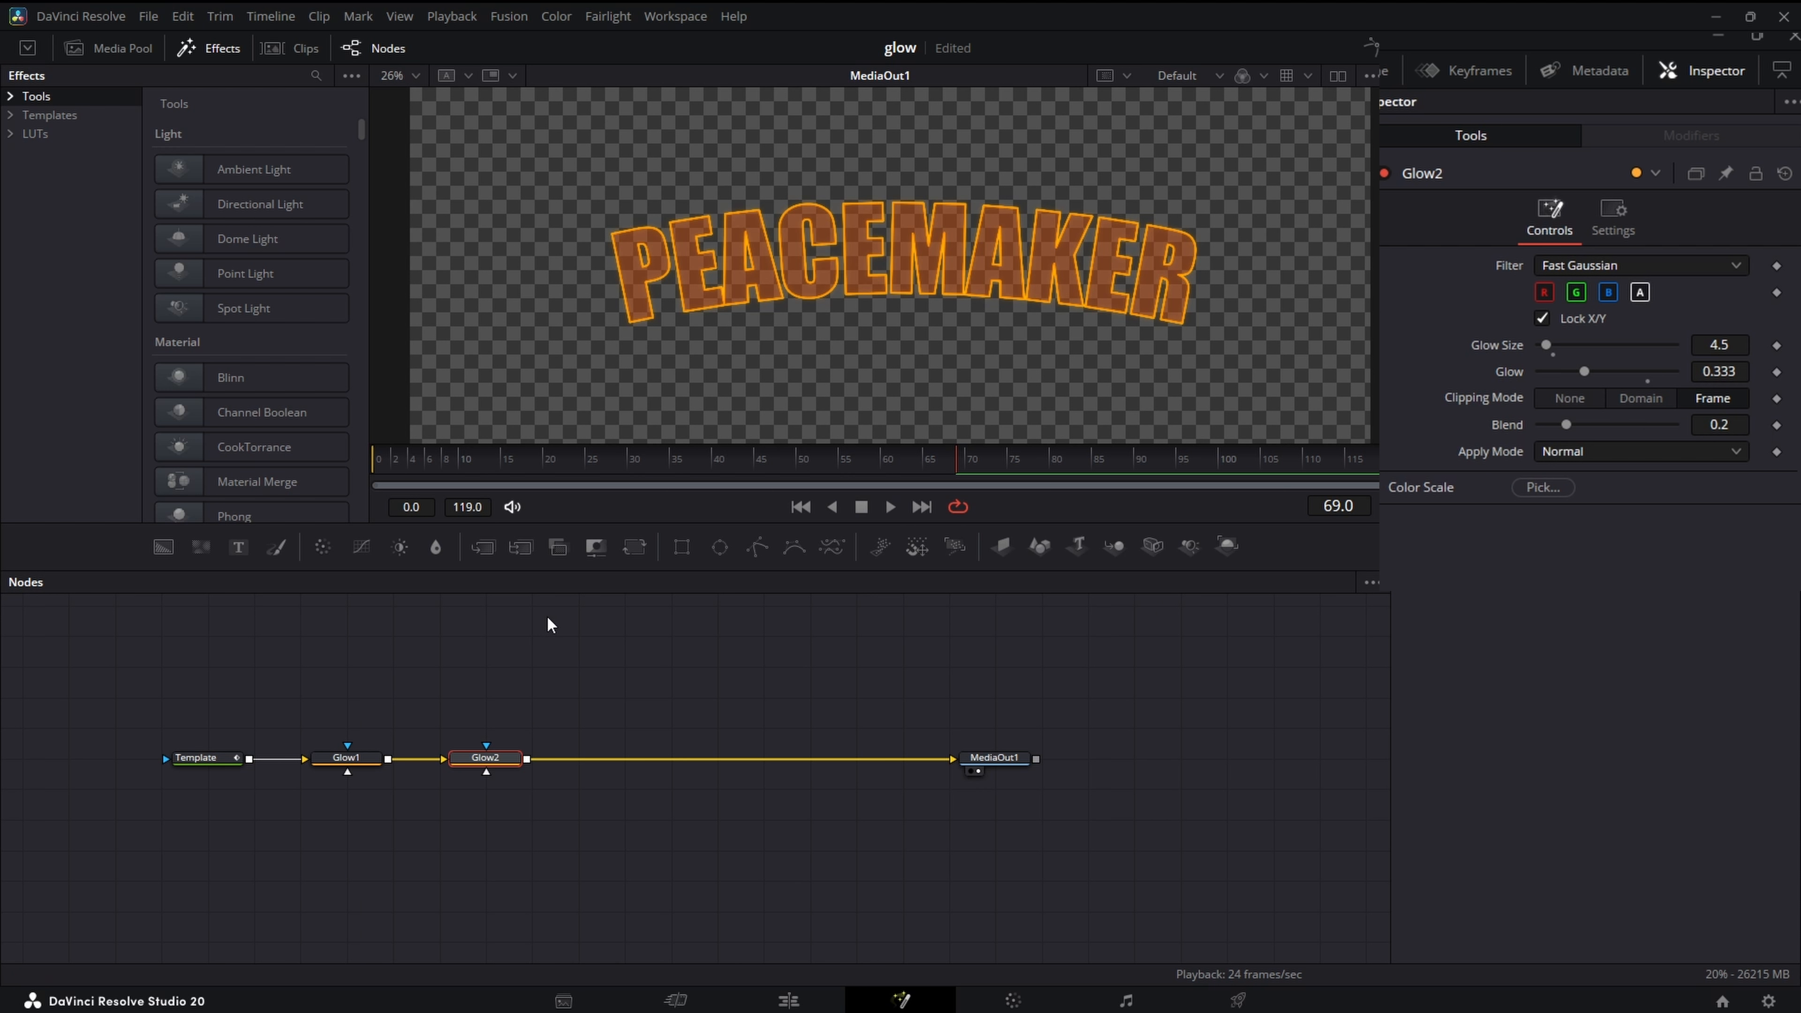
- Add a Blur node on a separate branch from the Template node's output, view it, and set its blur size to 4.8
key(shift+space)
text(b)
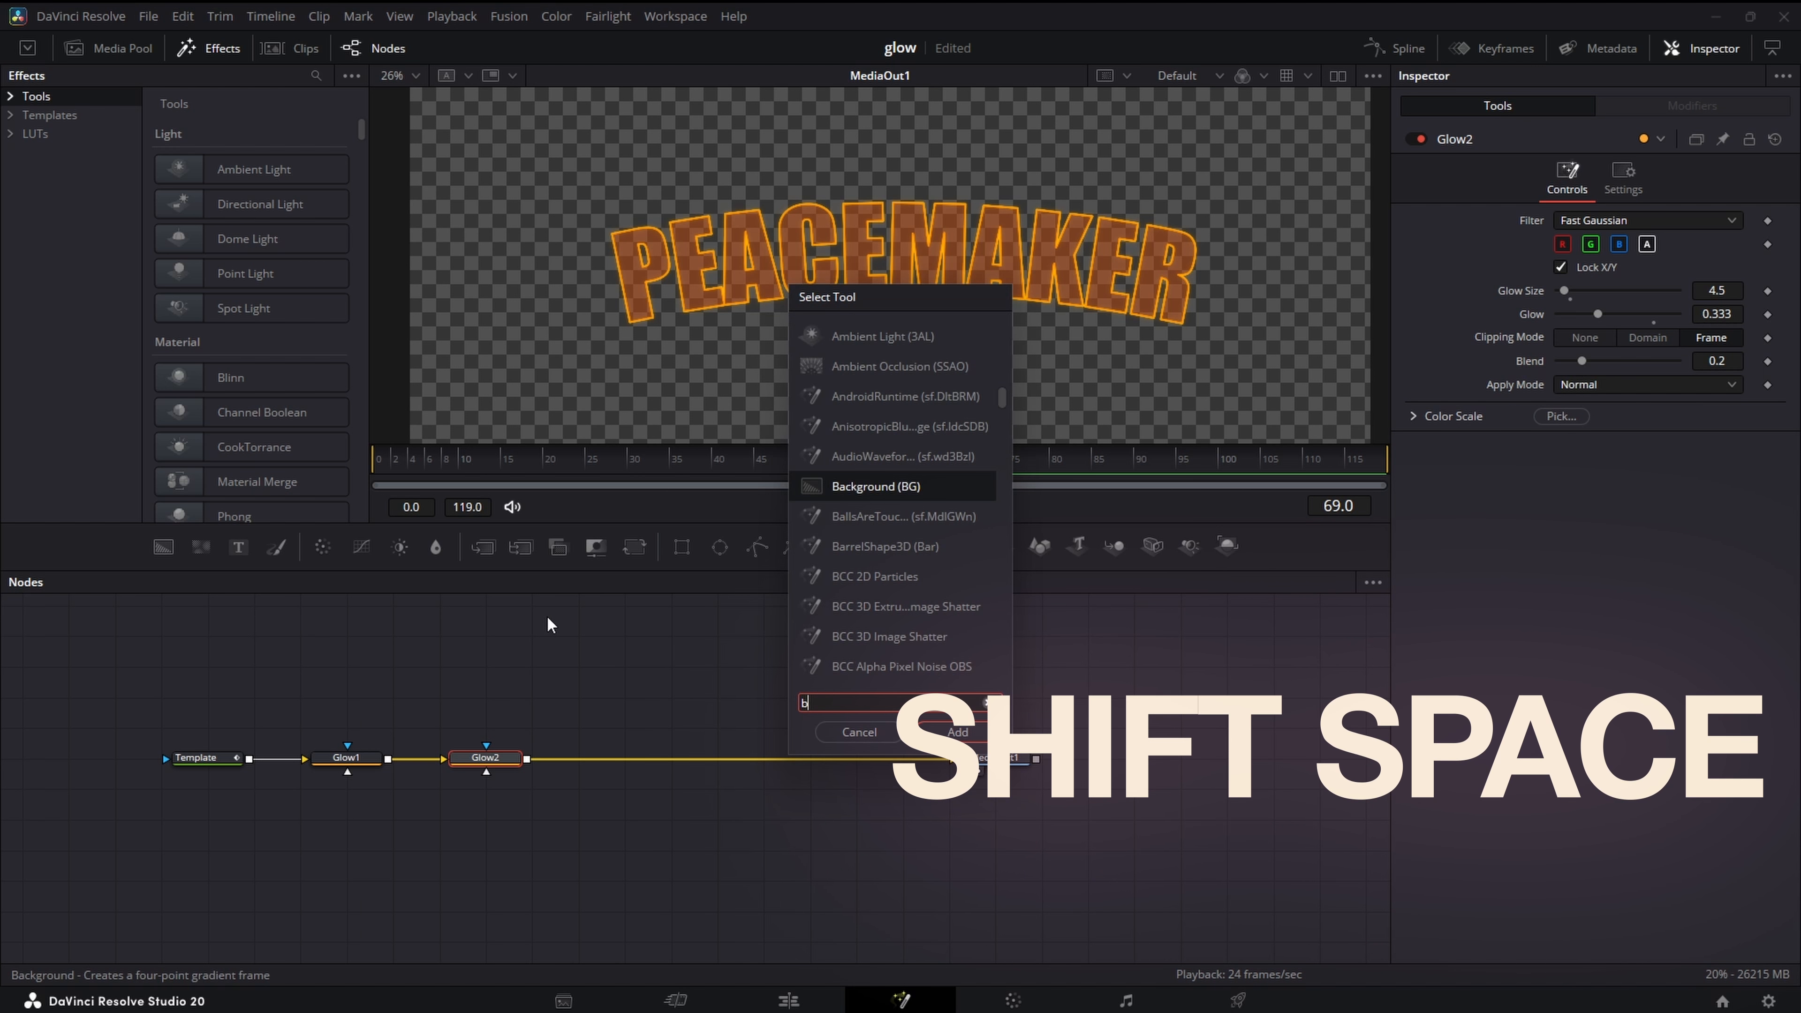
text(lur)
key(Return)
drag(597, 779, 592, 687)
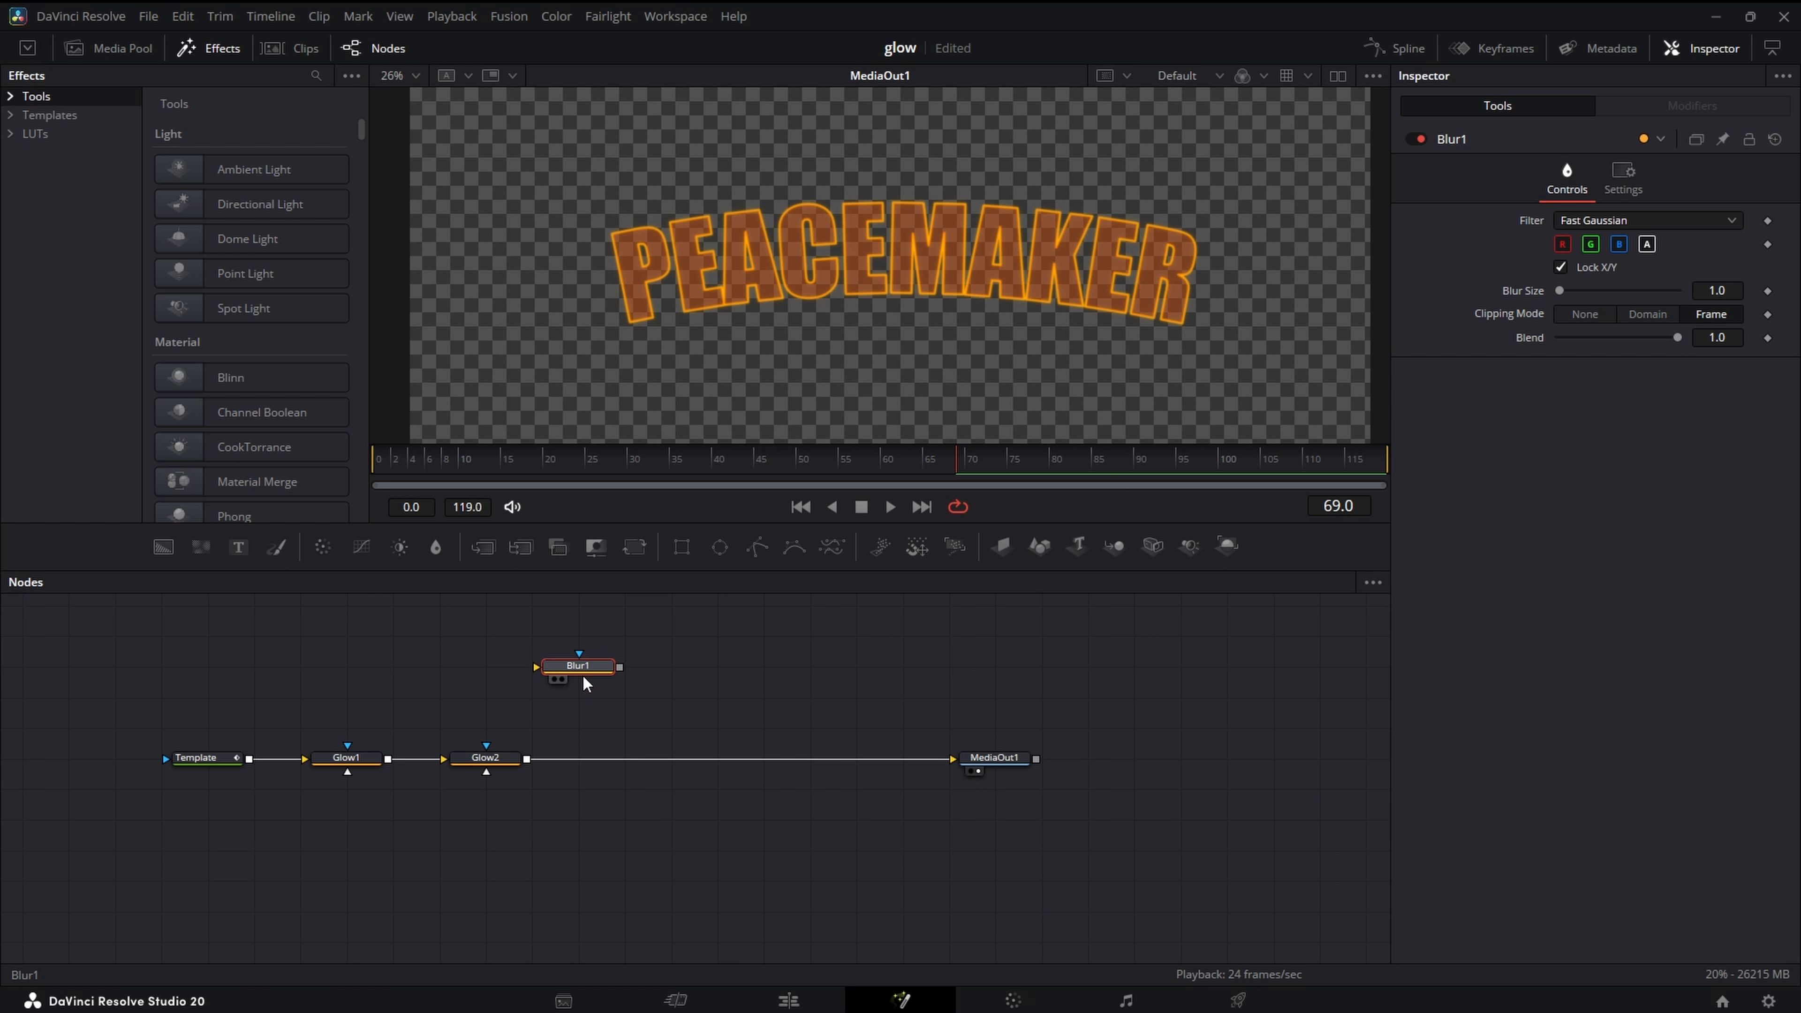
drag(249, 759, 567, 681)
click(563, 679)
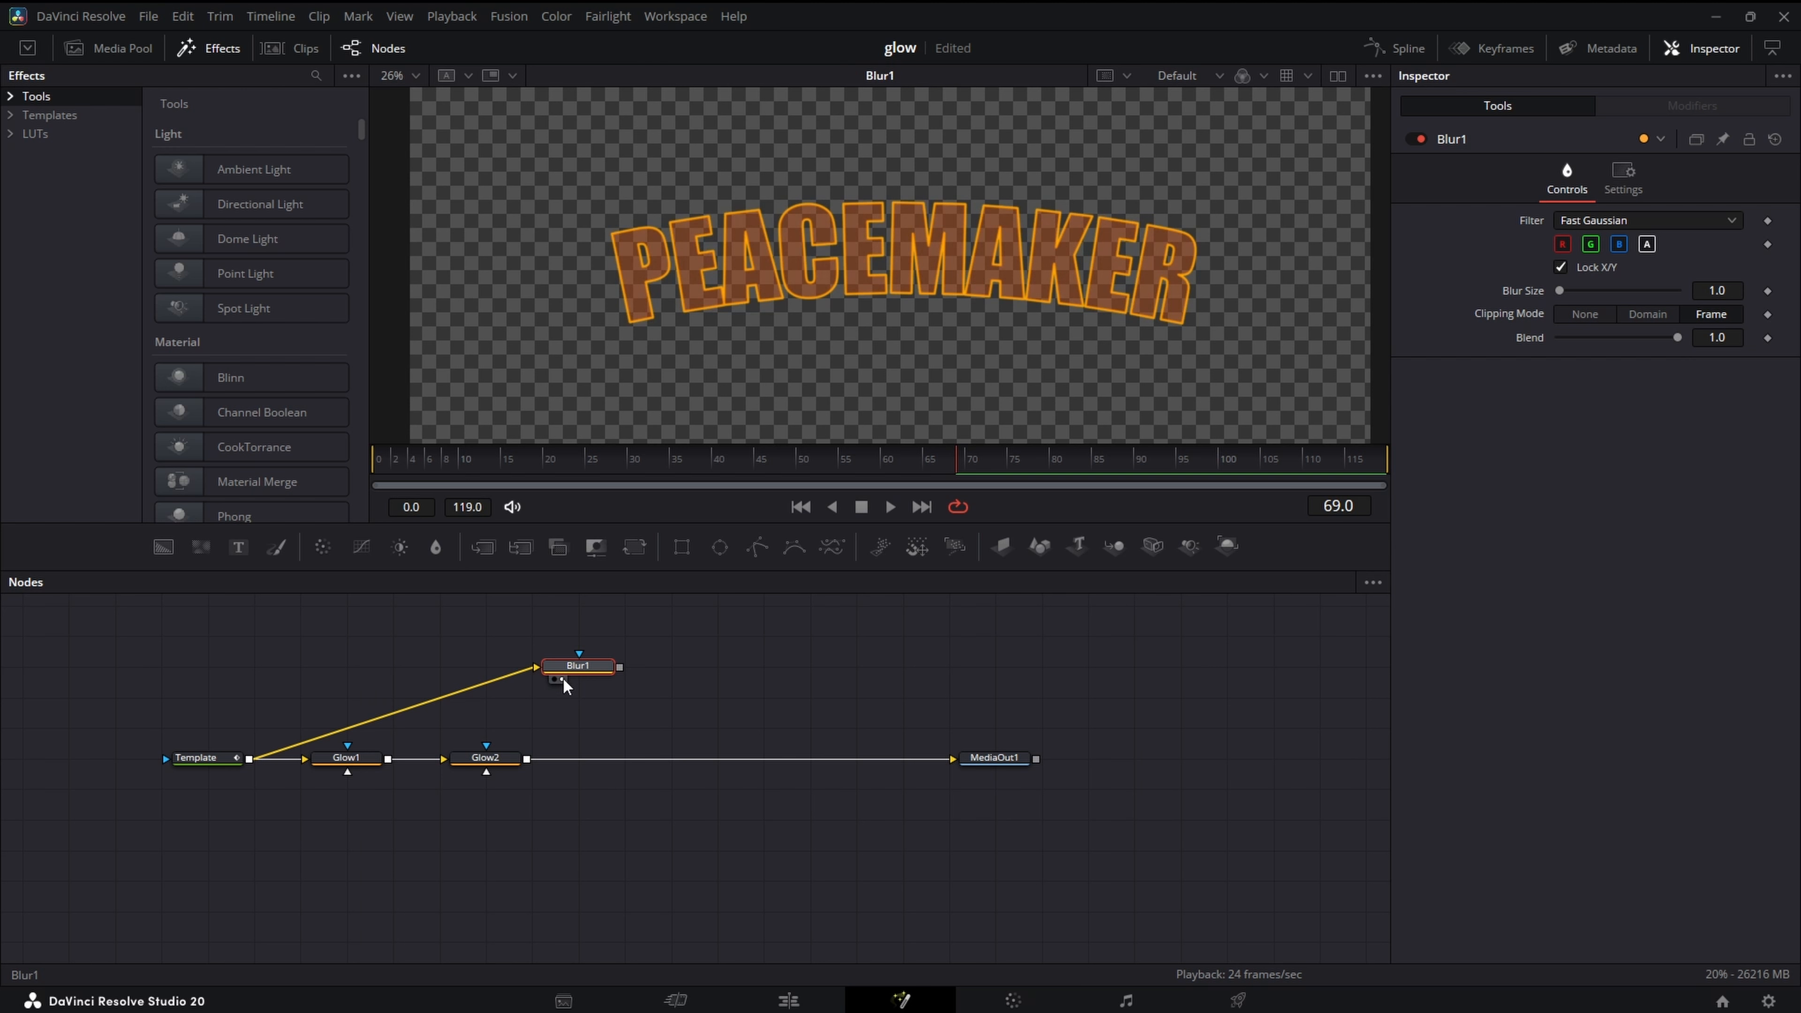
drag(1719, 291, 1746, 345)
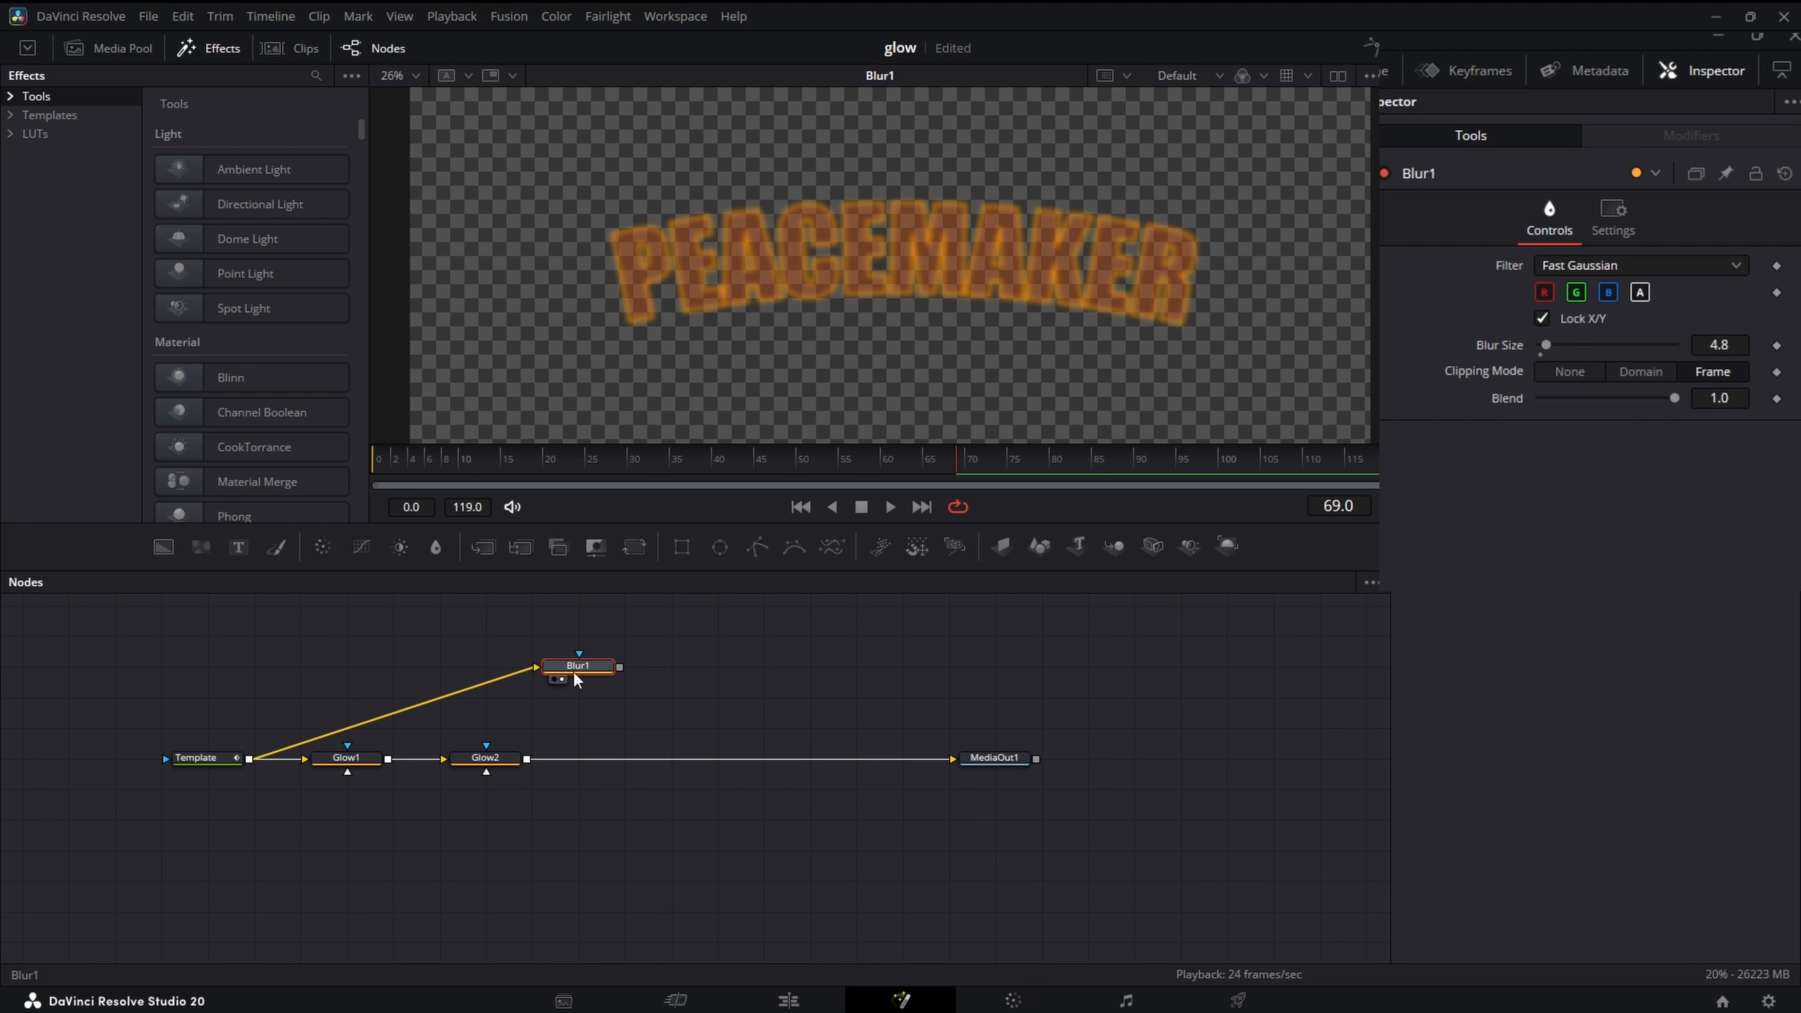
- Add a Soft Glow node after the Blur and view it, with threshold about 0.244, gain 0.551 and glow size 33.1
key(shift+space)
text(sof)
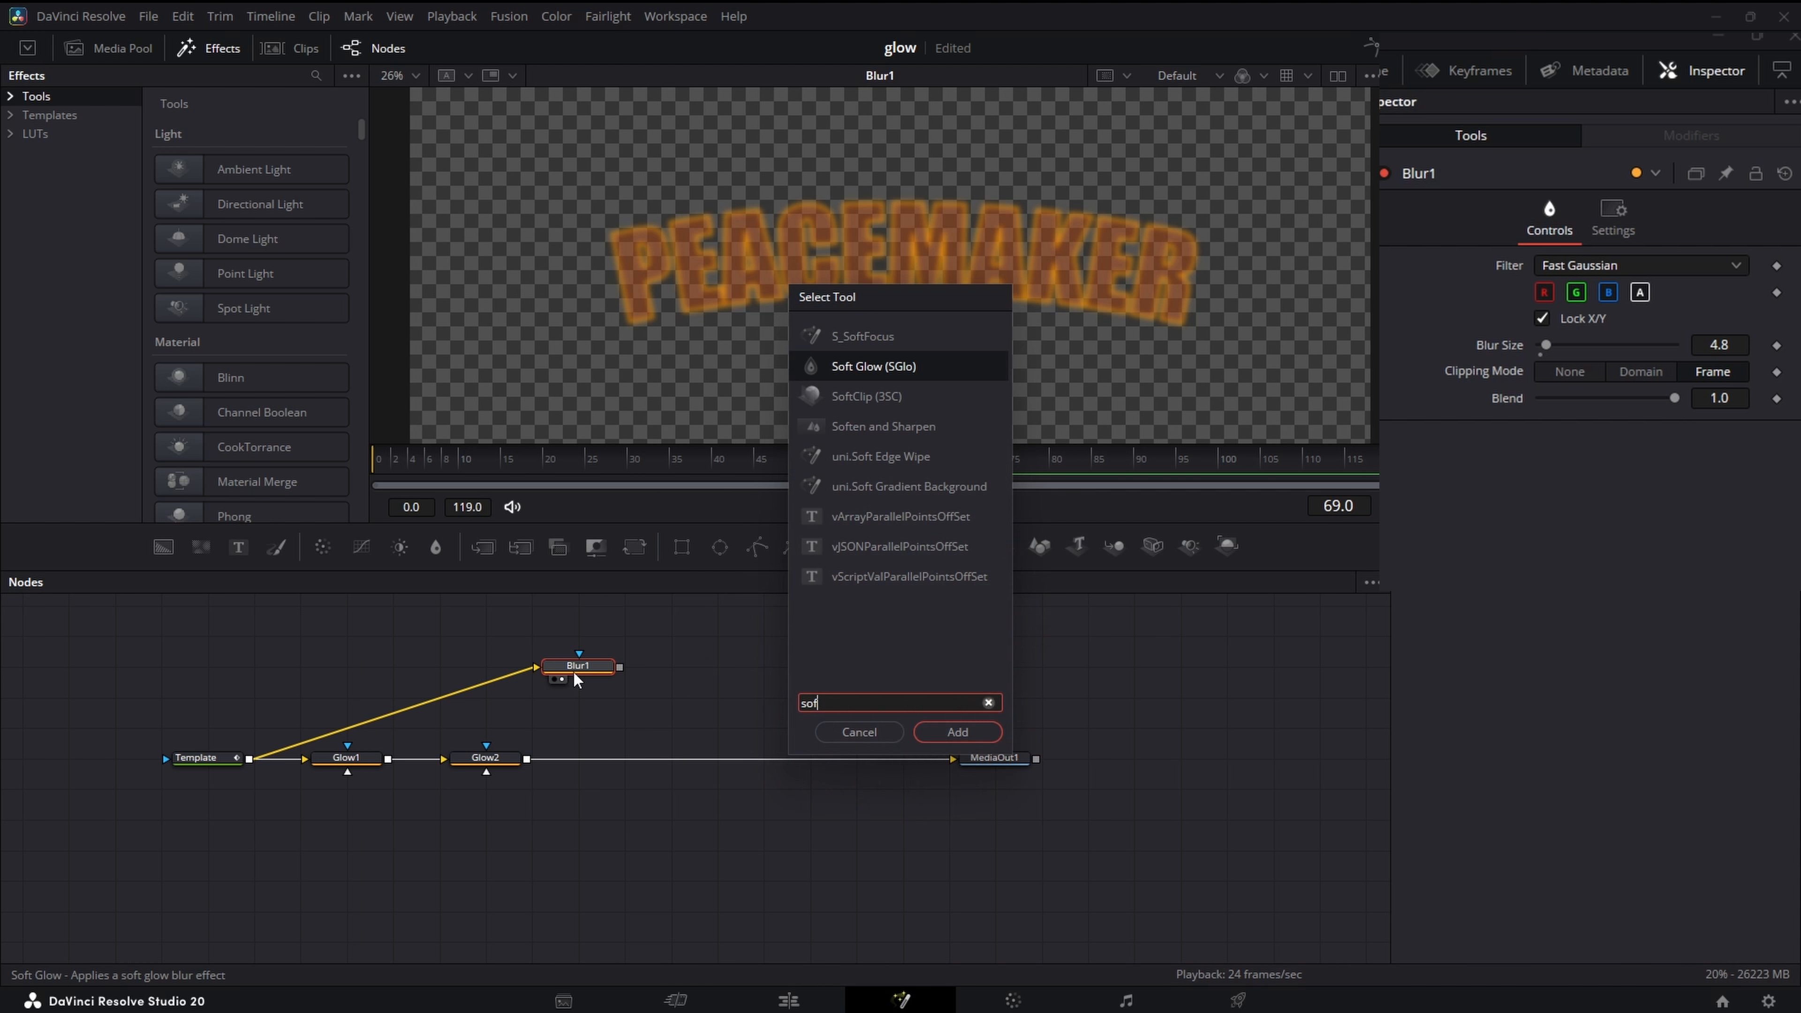
key(Return)
click(654, 680)
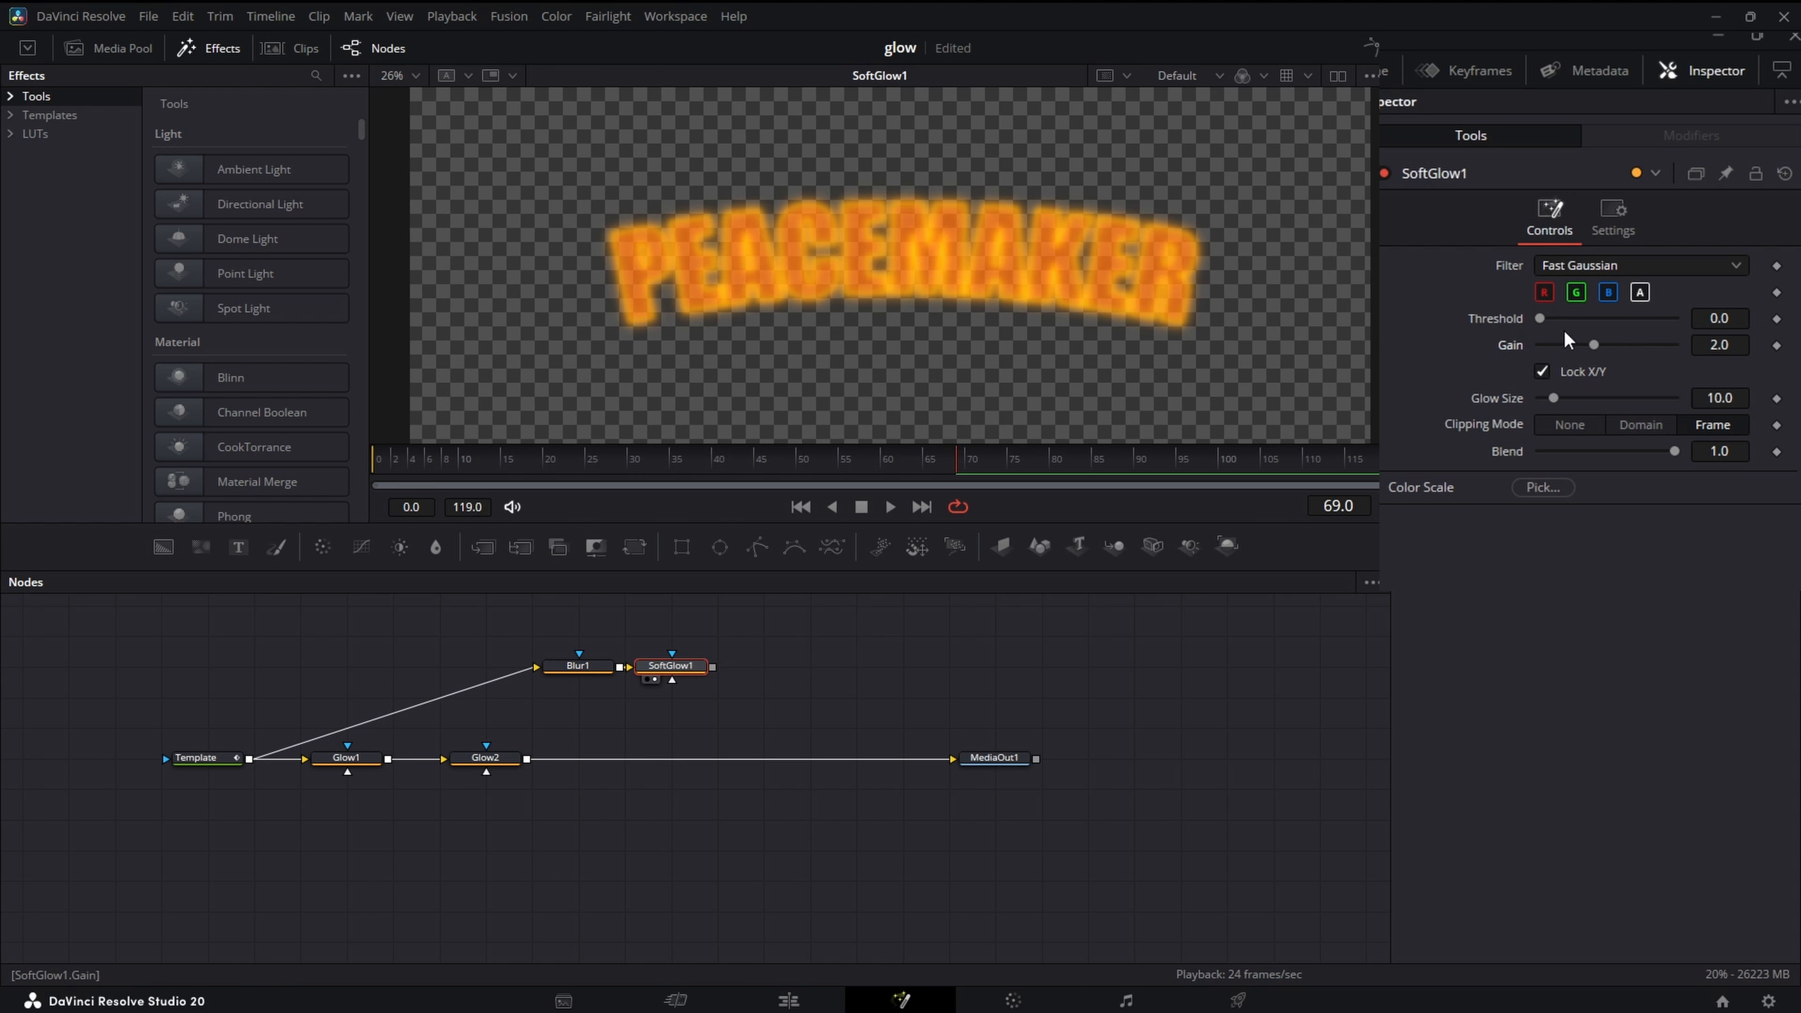
mouse_move(1540, 318)
mouse_down()
mouse_move(1564, 319)
mouse_move(1582, 398)
mouse_move(1558, 347)
mouse_move(1575, 320)
mouse_move(1555, 346)
mouse_up()
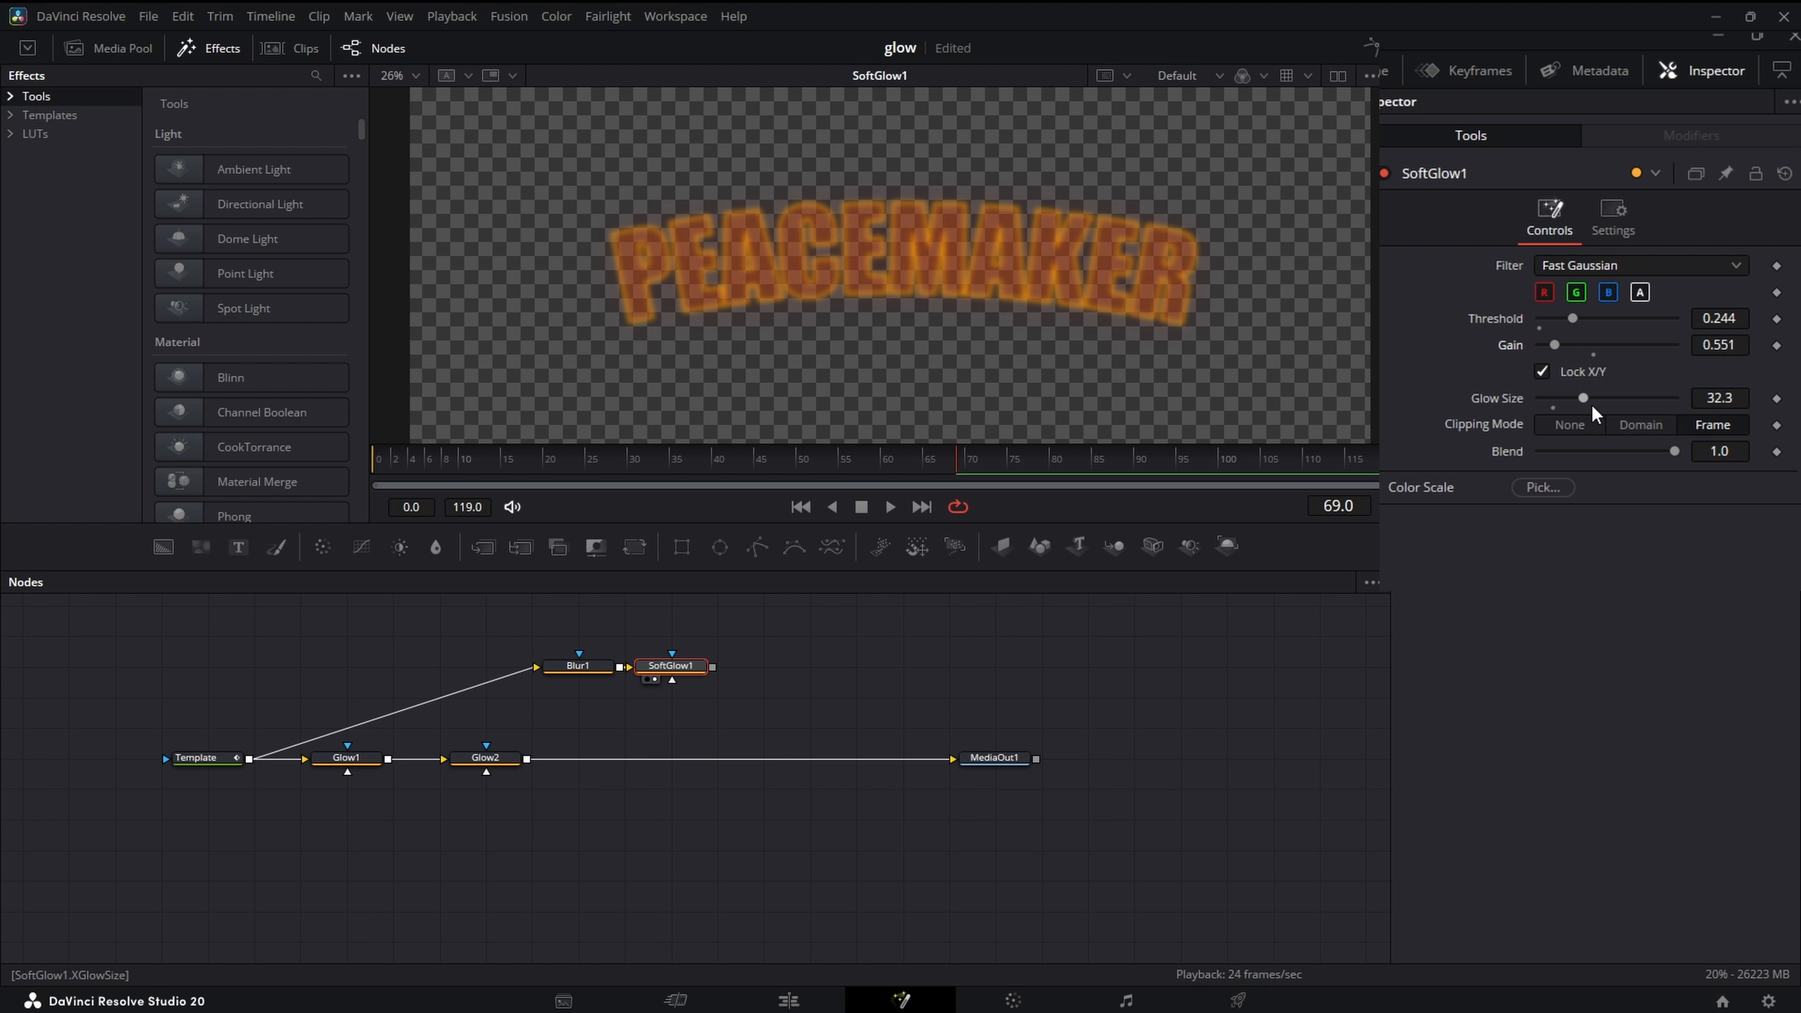
drag(1584, 401, 1586, 403)
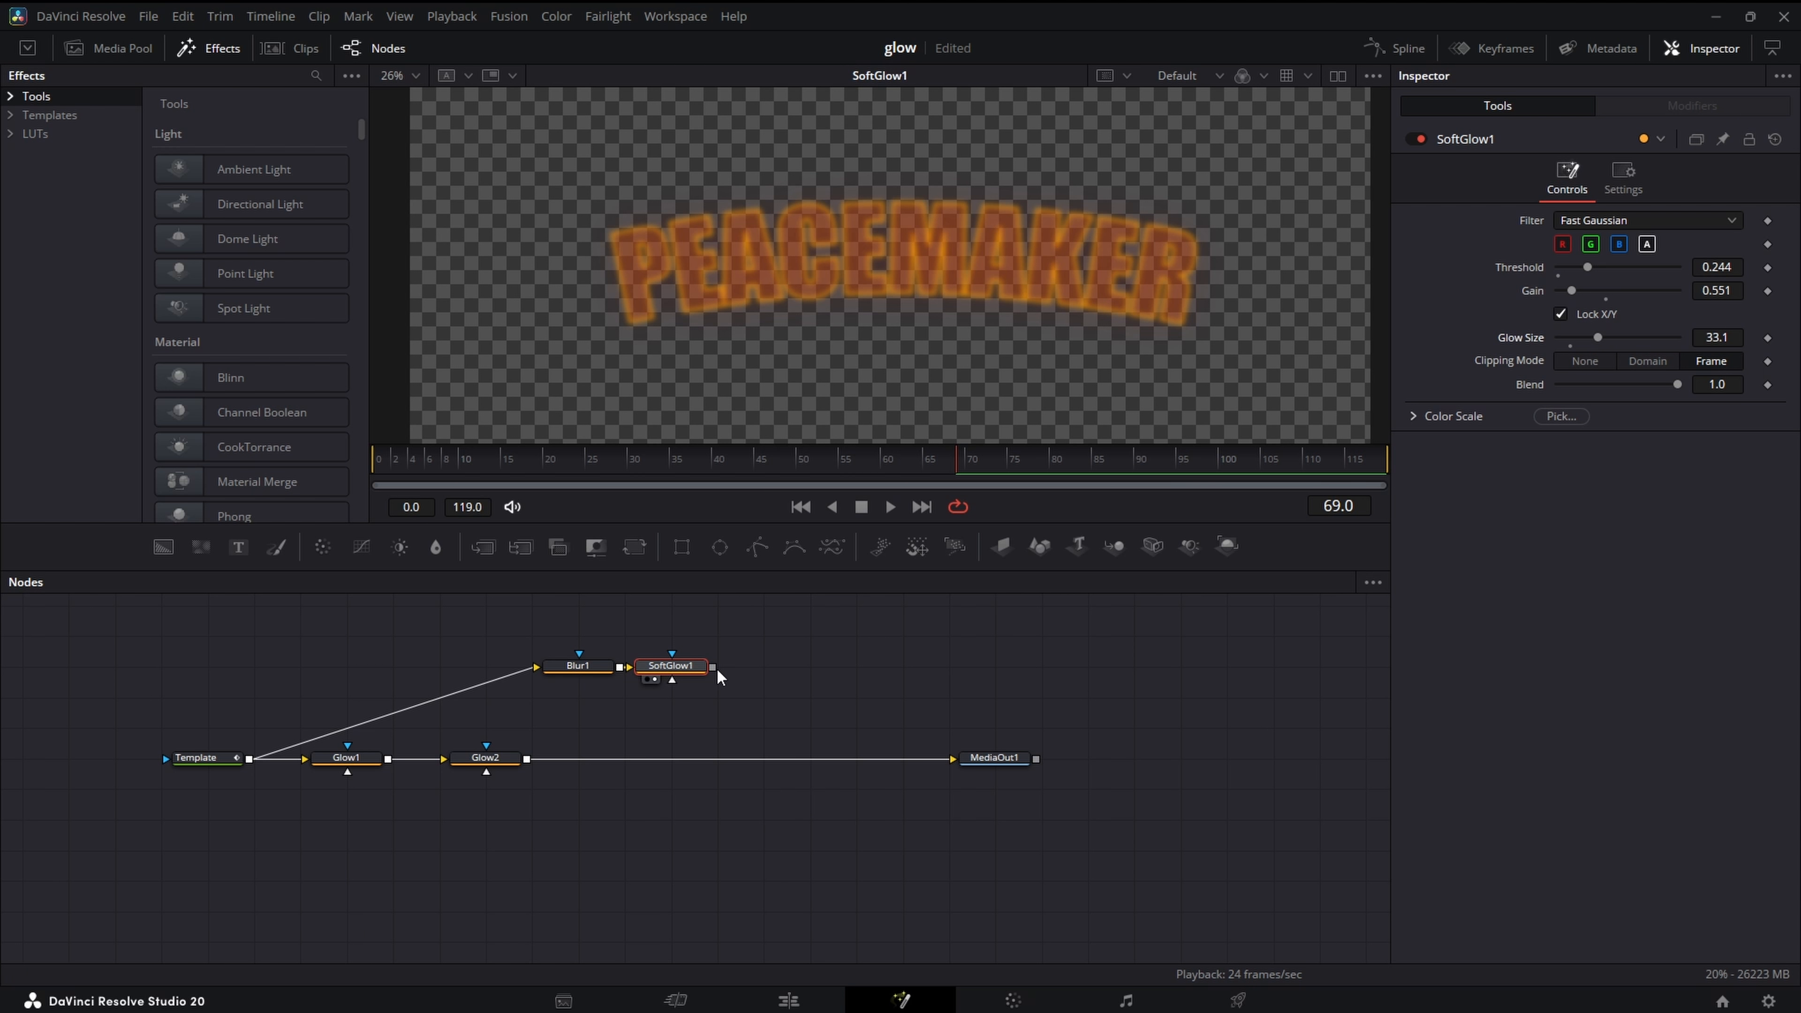
- Merge the Soft Glow branch over the second Glow node's output and view the final MediaOut1 result
drag(713, 668, 524, 761)
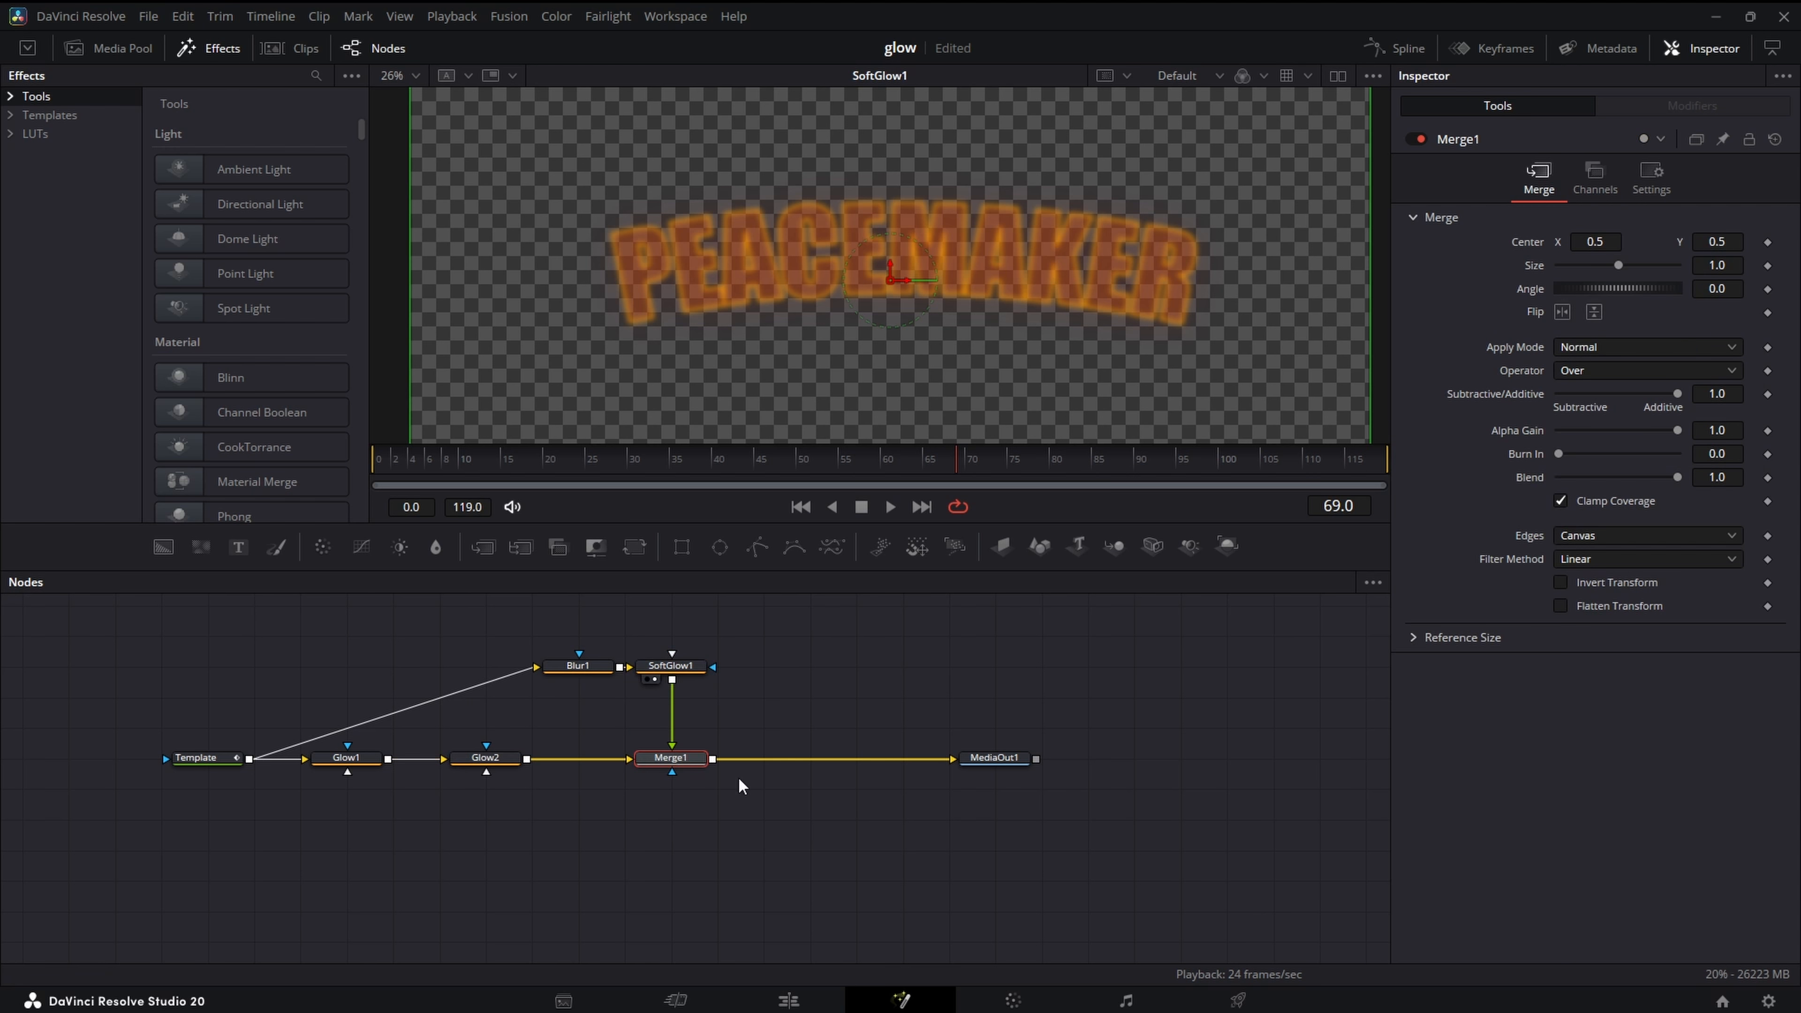
click(973, 771)
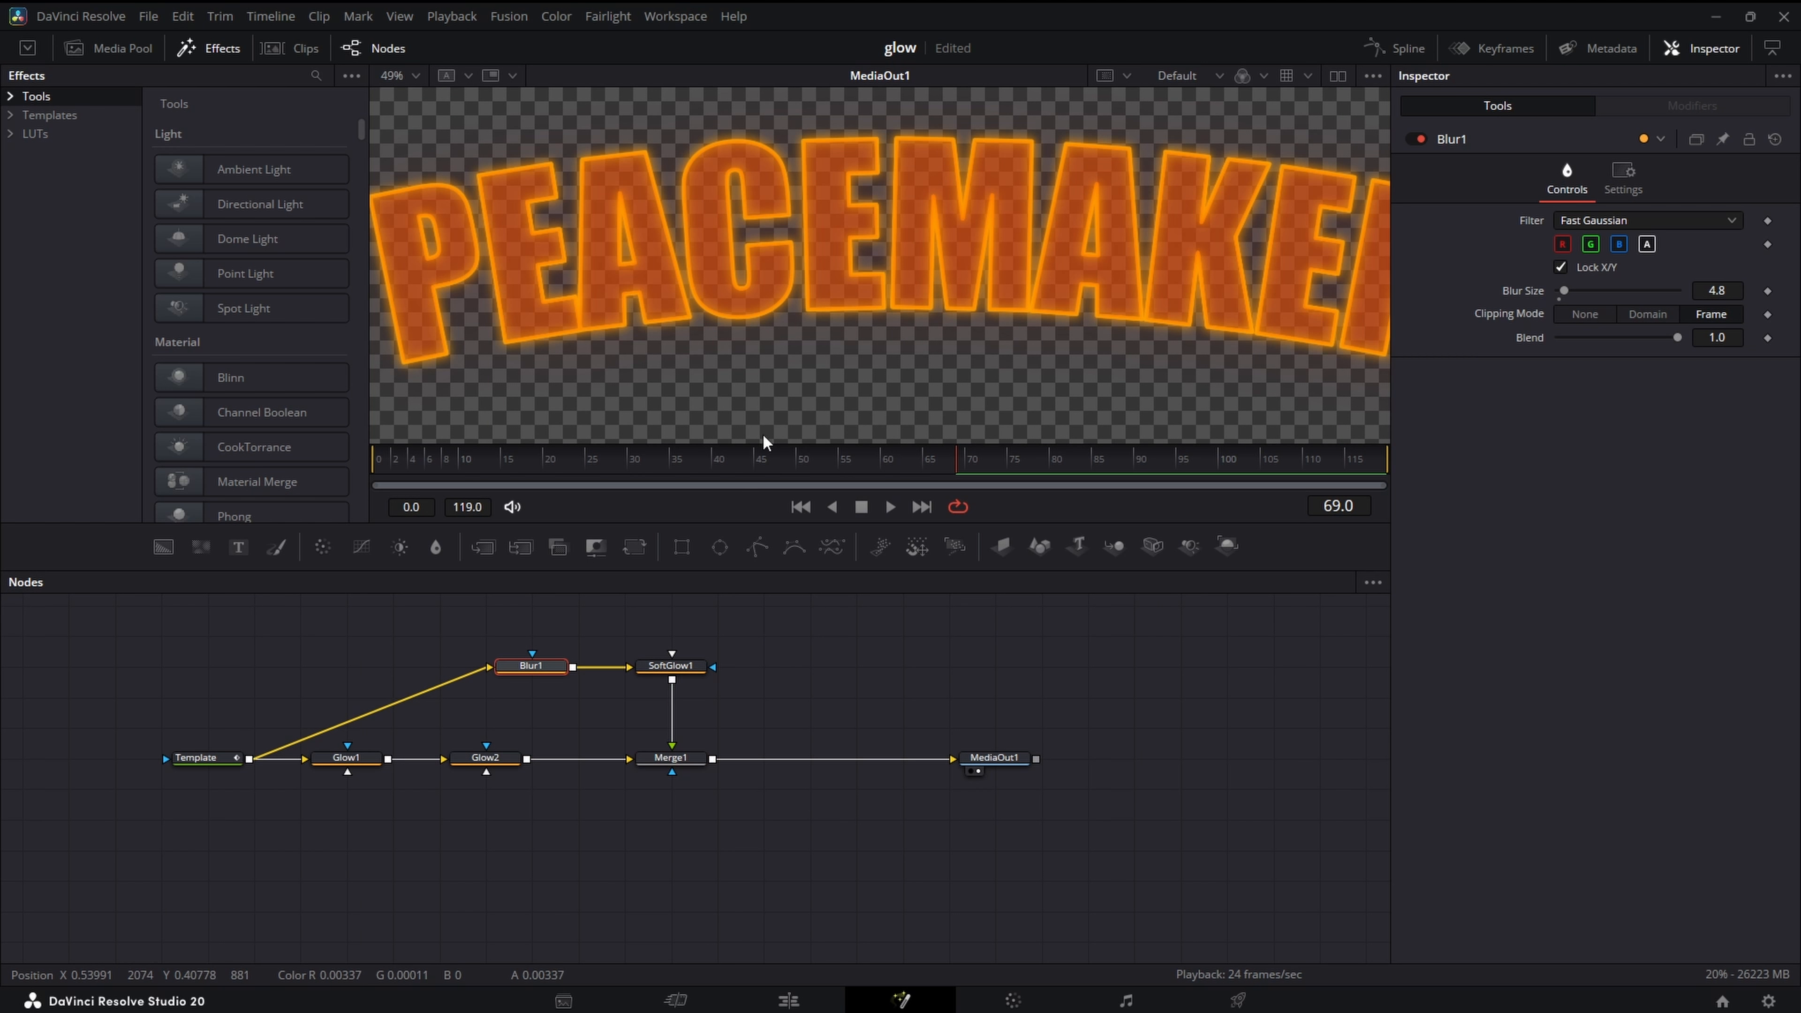
- Strengthen the Soft Glow node with threshold about 0.173, gain about 1.181 and glow size about 92.1
click(670, 665)
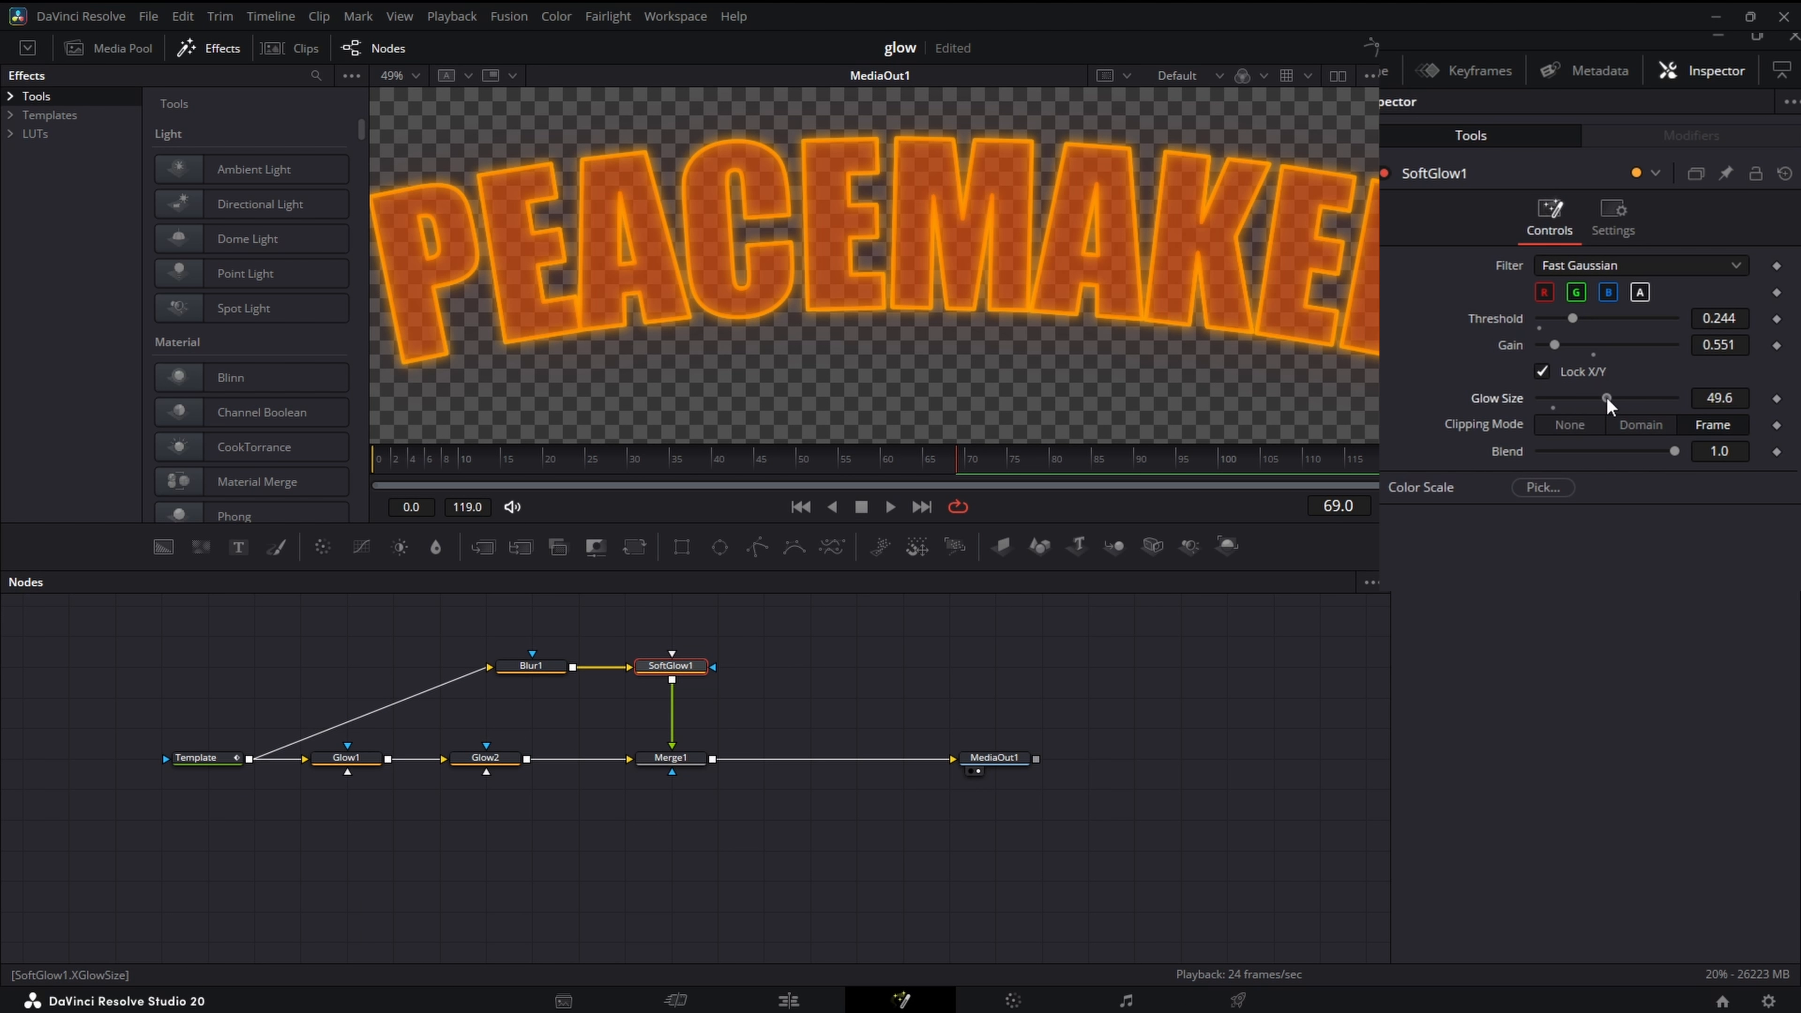
drag(1607, 397, 1665, 407)
mouse_move(1577, 349)
mouse_down()
mouse_move(1583, 322)
mouse_move(1556, 321)
mouse_up()
scroll(1315, 325, down, 3)
drag(1029, 341, 945, 339)
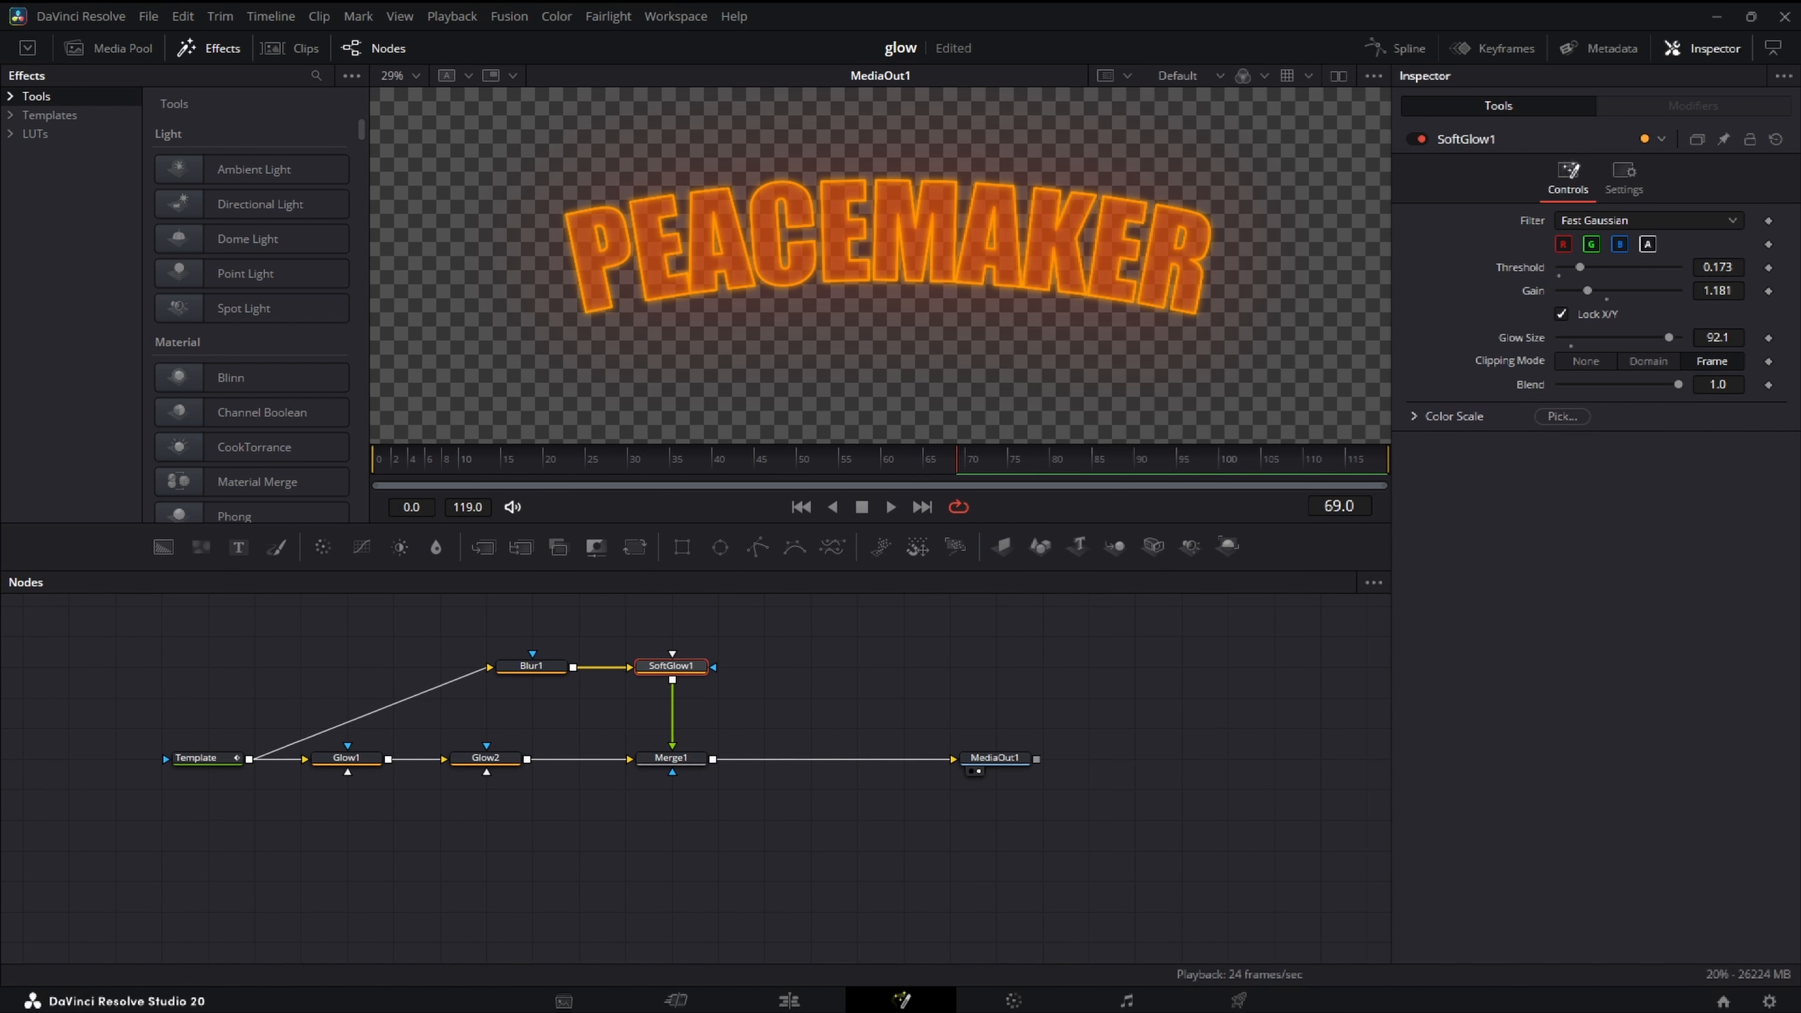
- Reduce the opacity of the Template text's first shading element, White Solid Fill, to about 0.181
click(204, 757)
click(1566, 296)
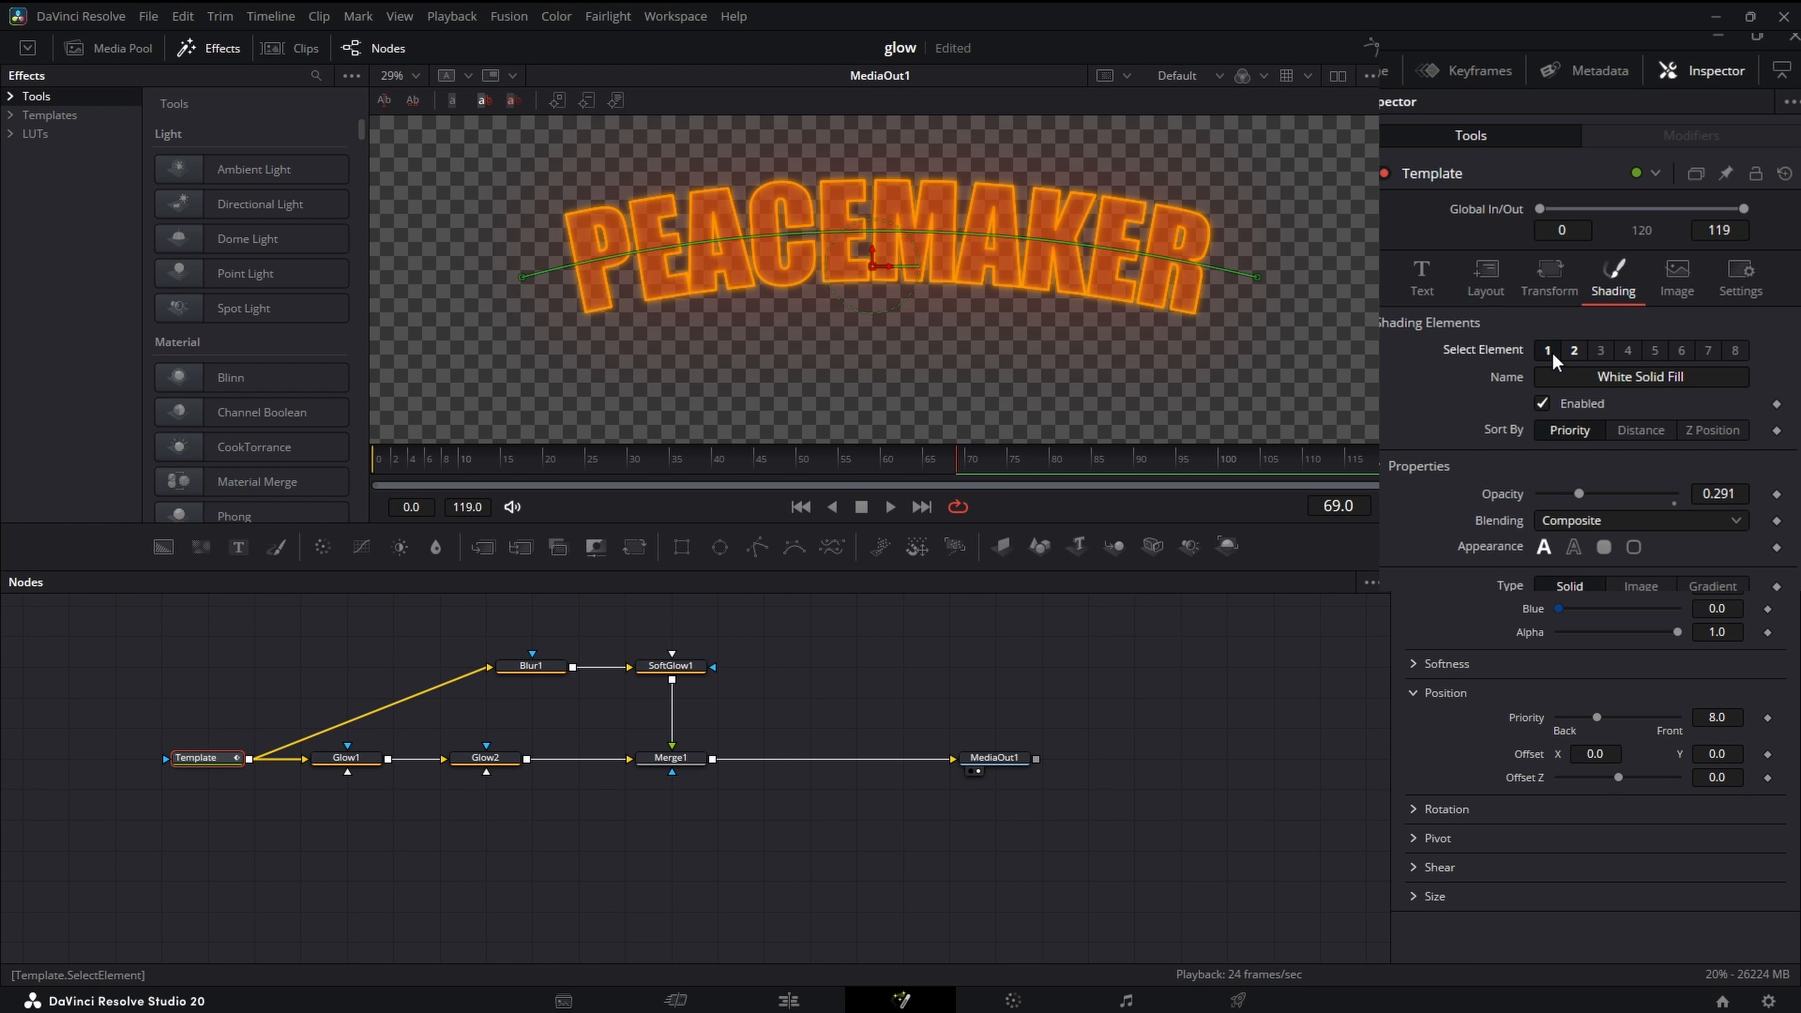
click(1589, 422)
drag(1575, 495, 1568, 496)
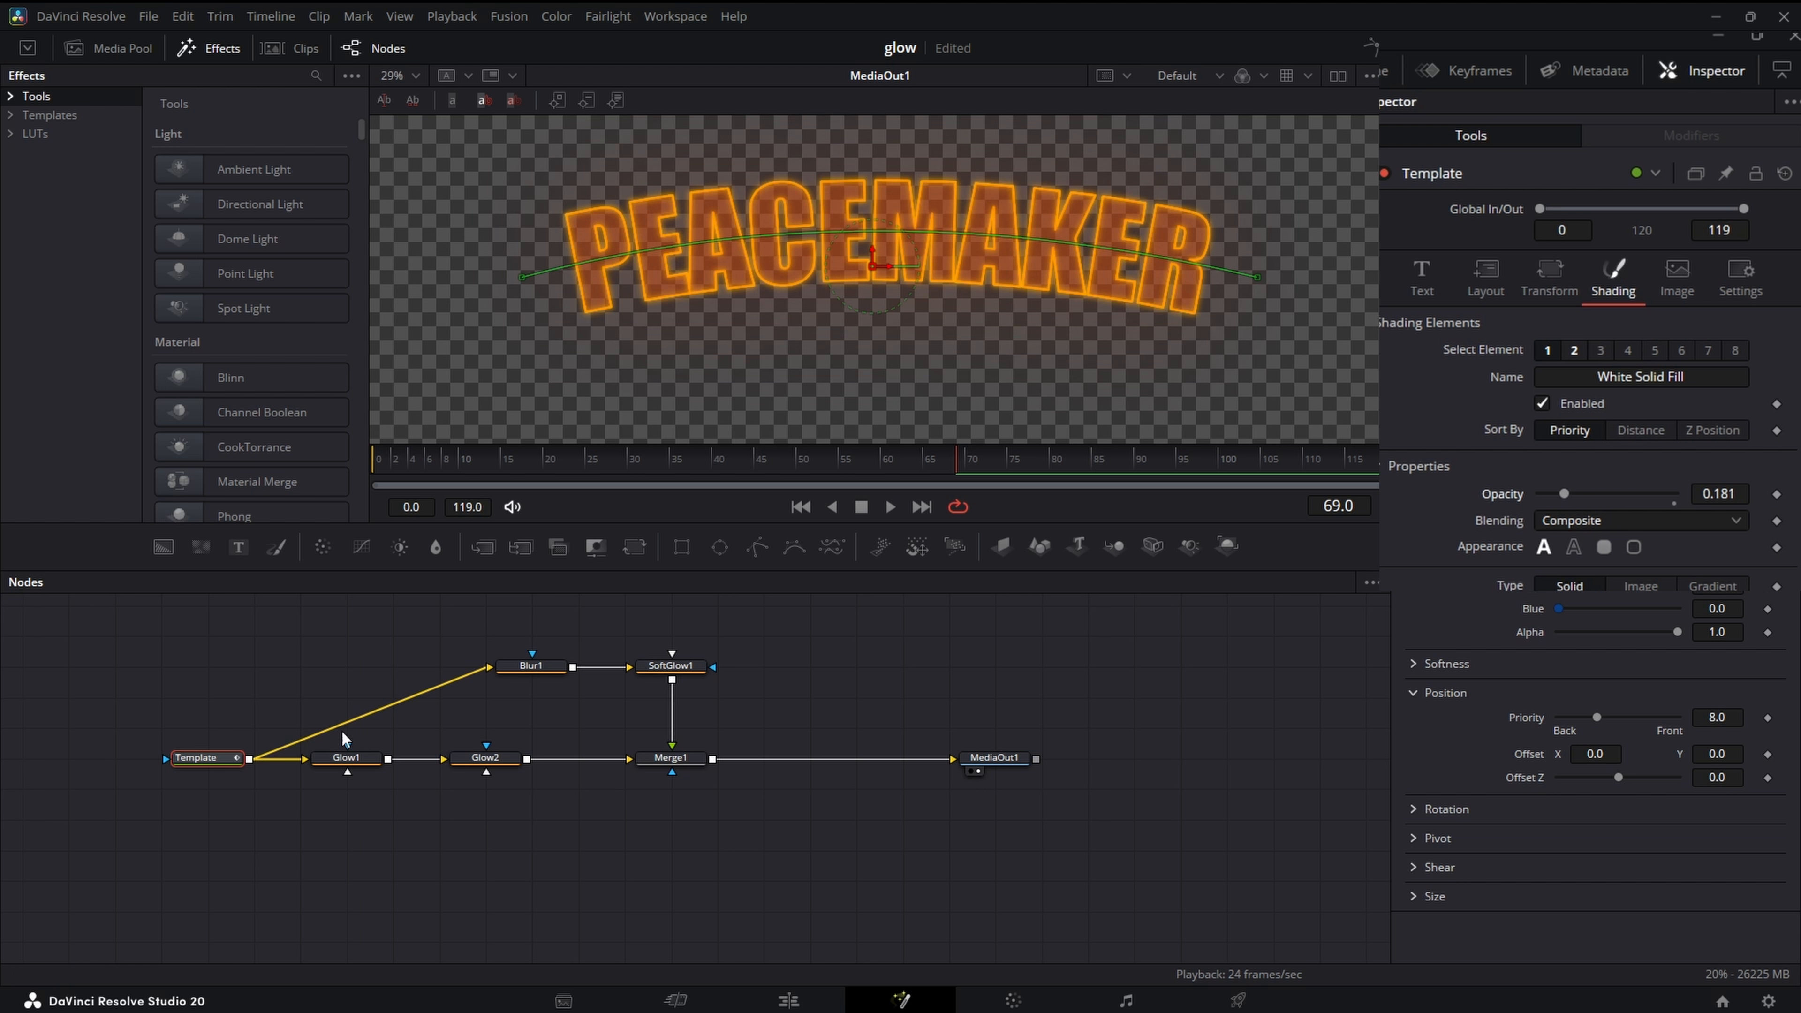
- Set the Template text's Red Outline shading element to thickness about 0.0126 and opacity about 0.748
click(1572, 350)
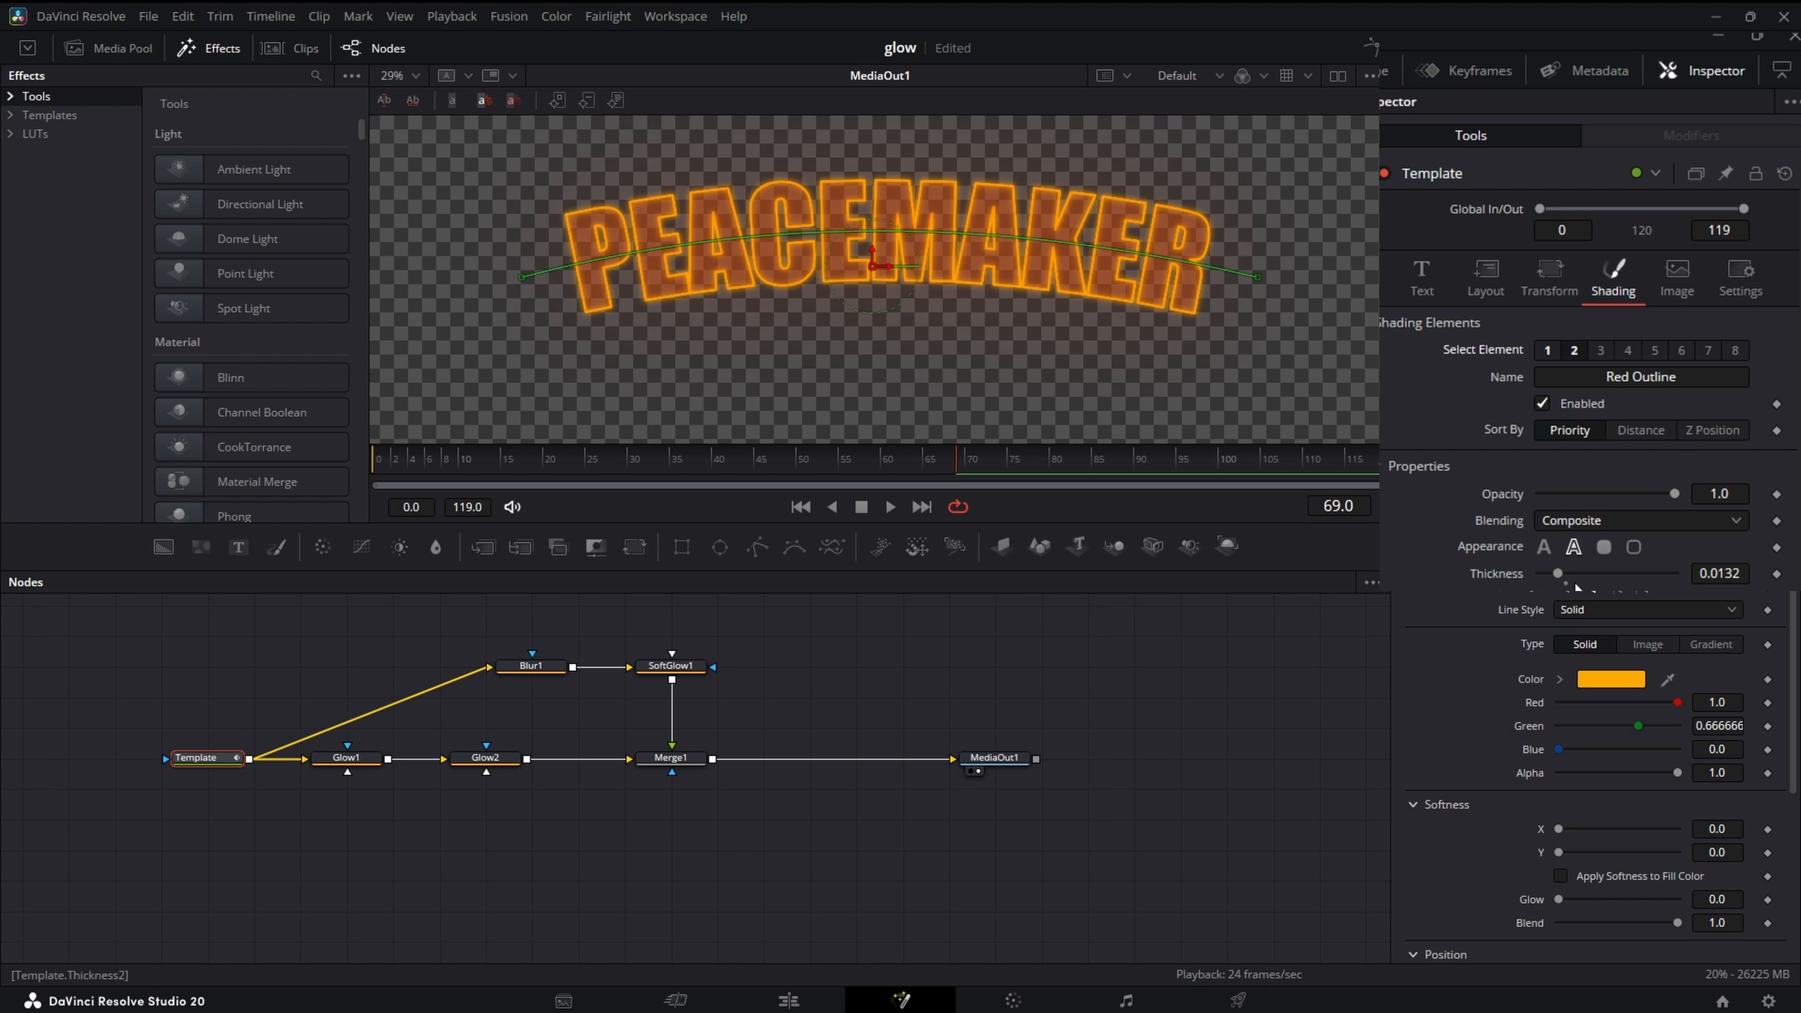
drag(1559, 573, 1556, 573)
drag(1675, 499, 1647, 422)
scroll(1106, 391, down, 1)
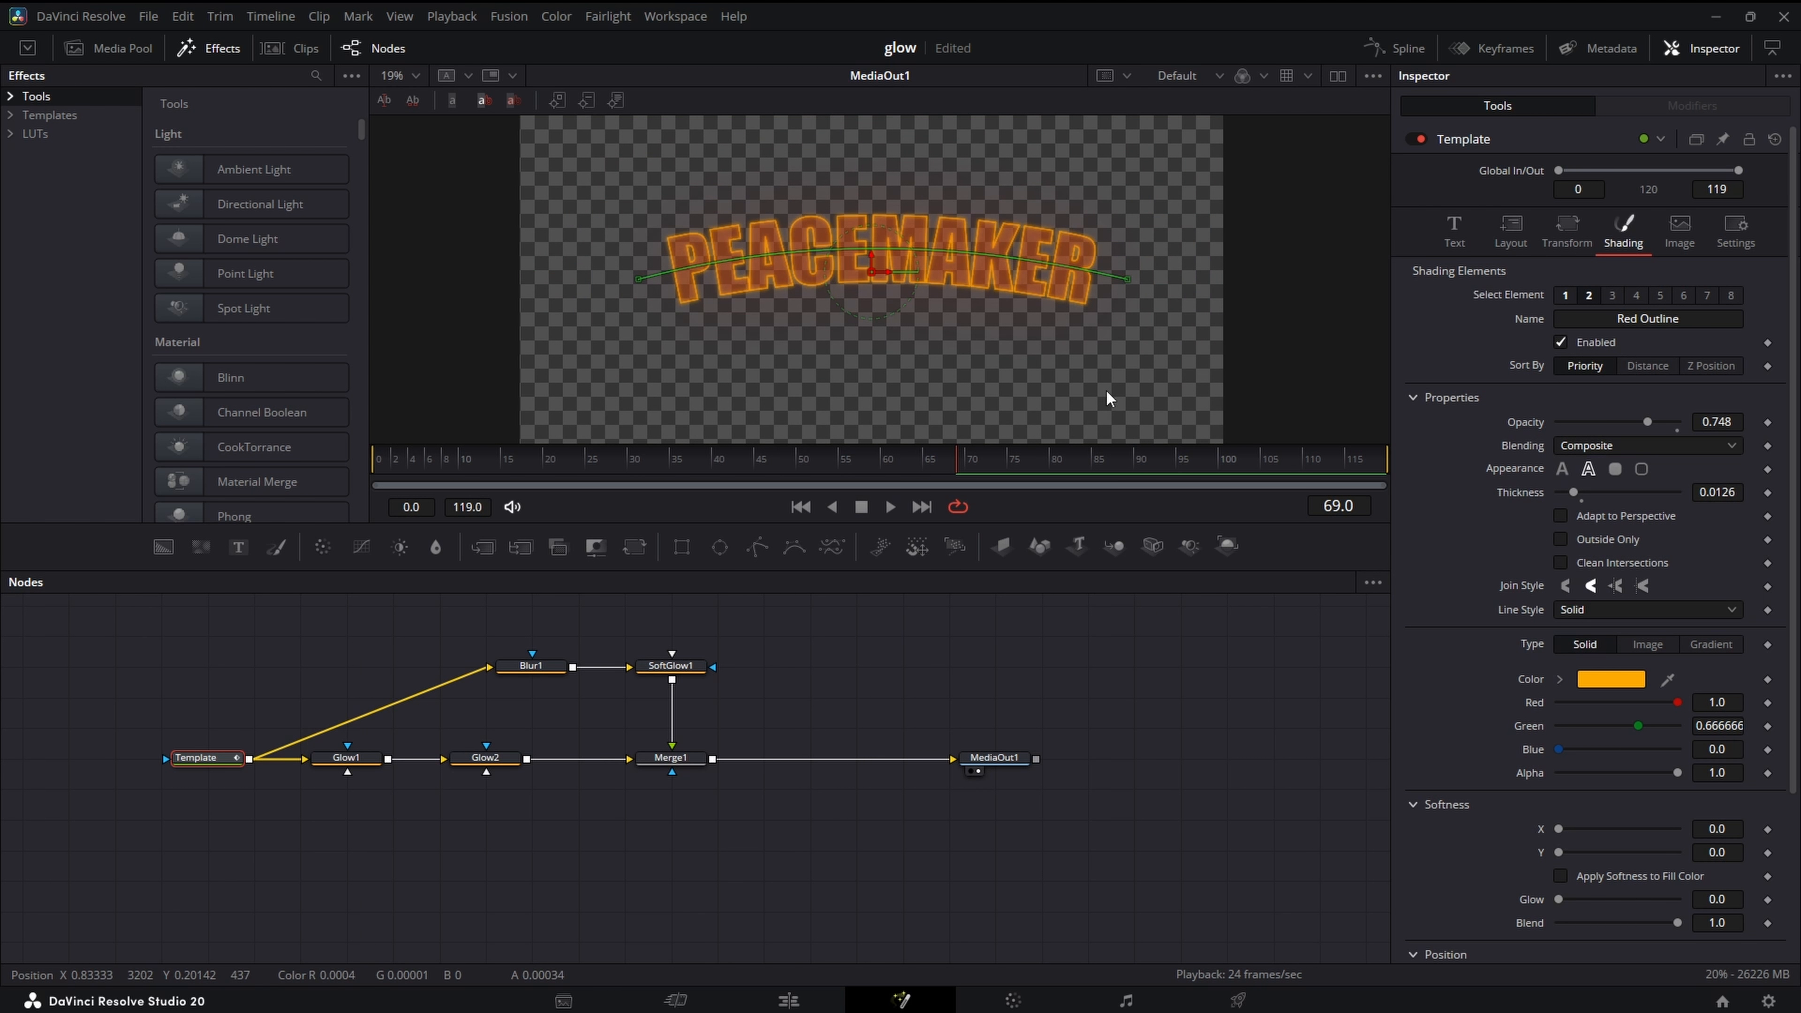
- Set a shape animation keyframe for the Template text's layout path at frame 40
scroll(1107, 392, down, 1)
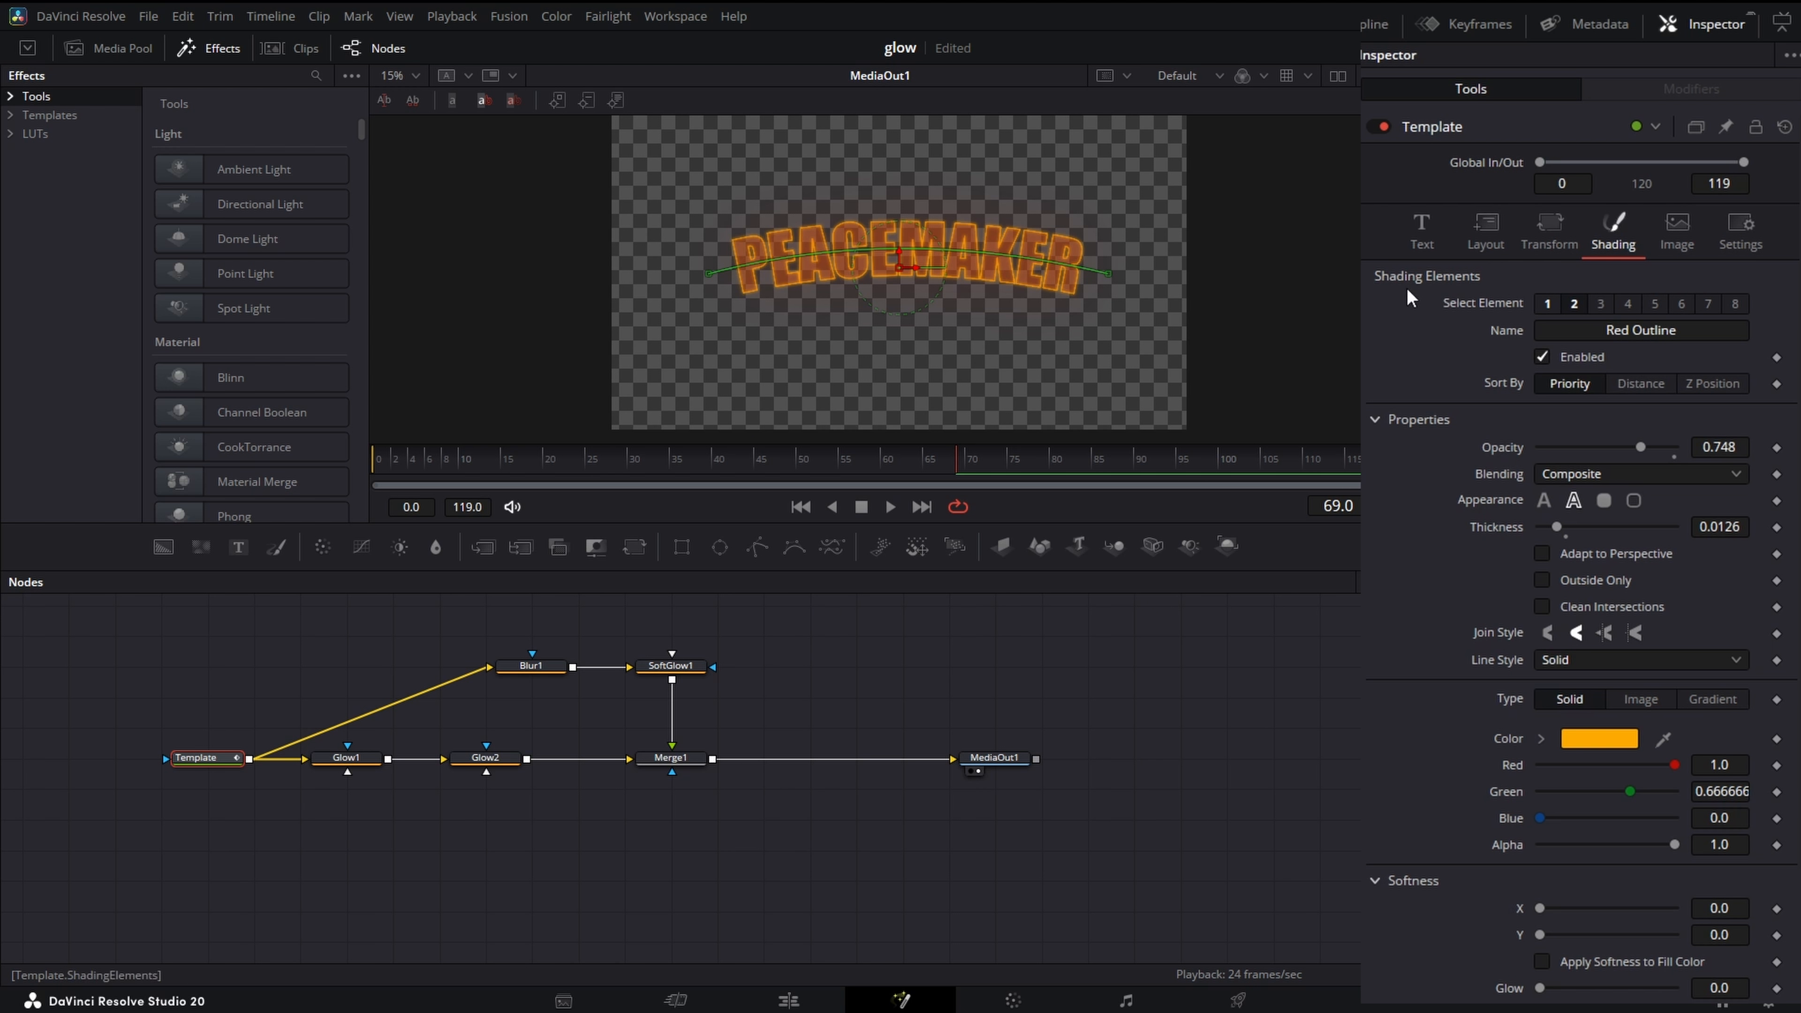
click(1484, 234)
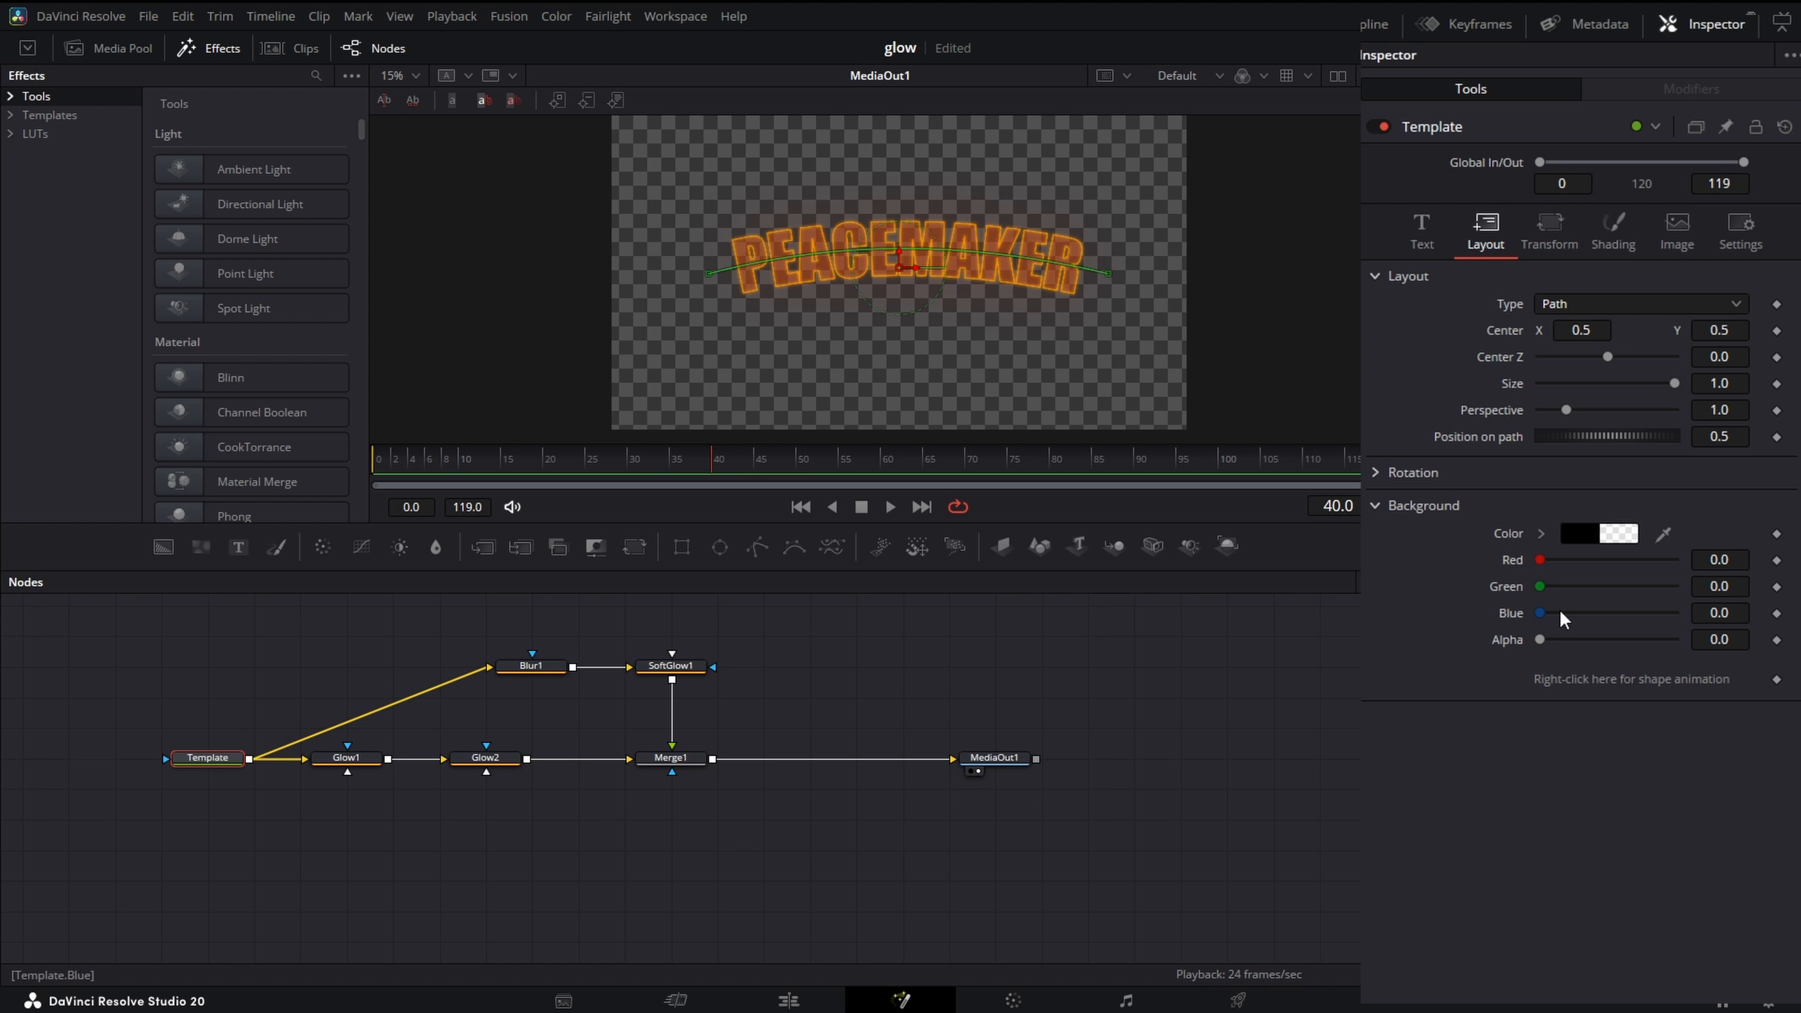
click(1779, 679)
- At frame 0, select all points of the text path and move them down below the visible frame, then scrub to frame 40
drag(512, 458, 372, 458)
scroll(1225, 356, down, 1)
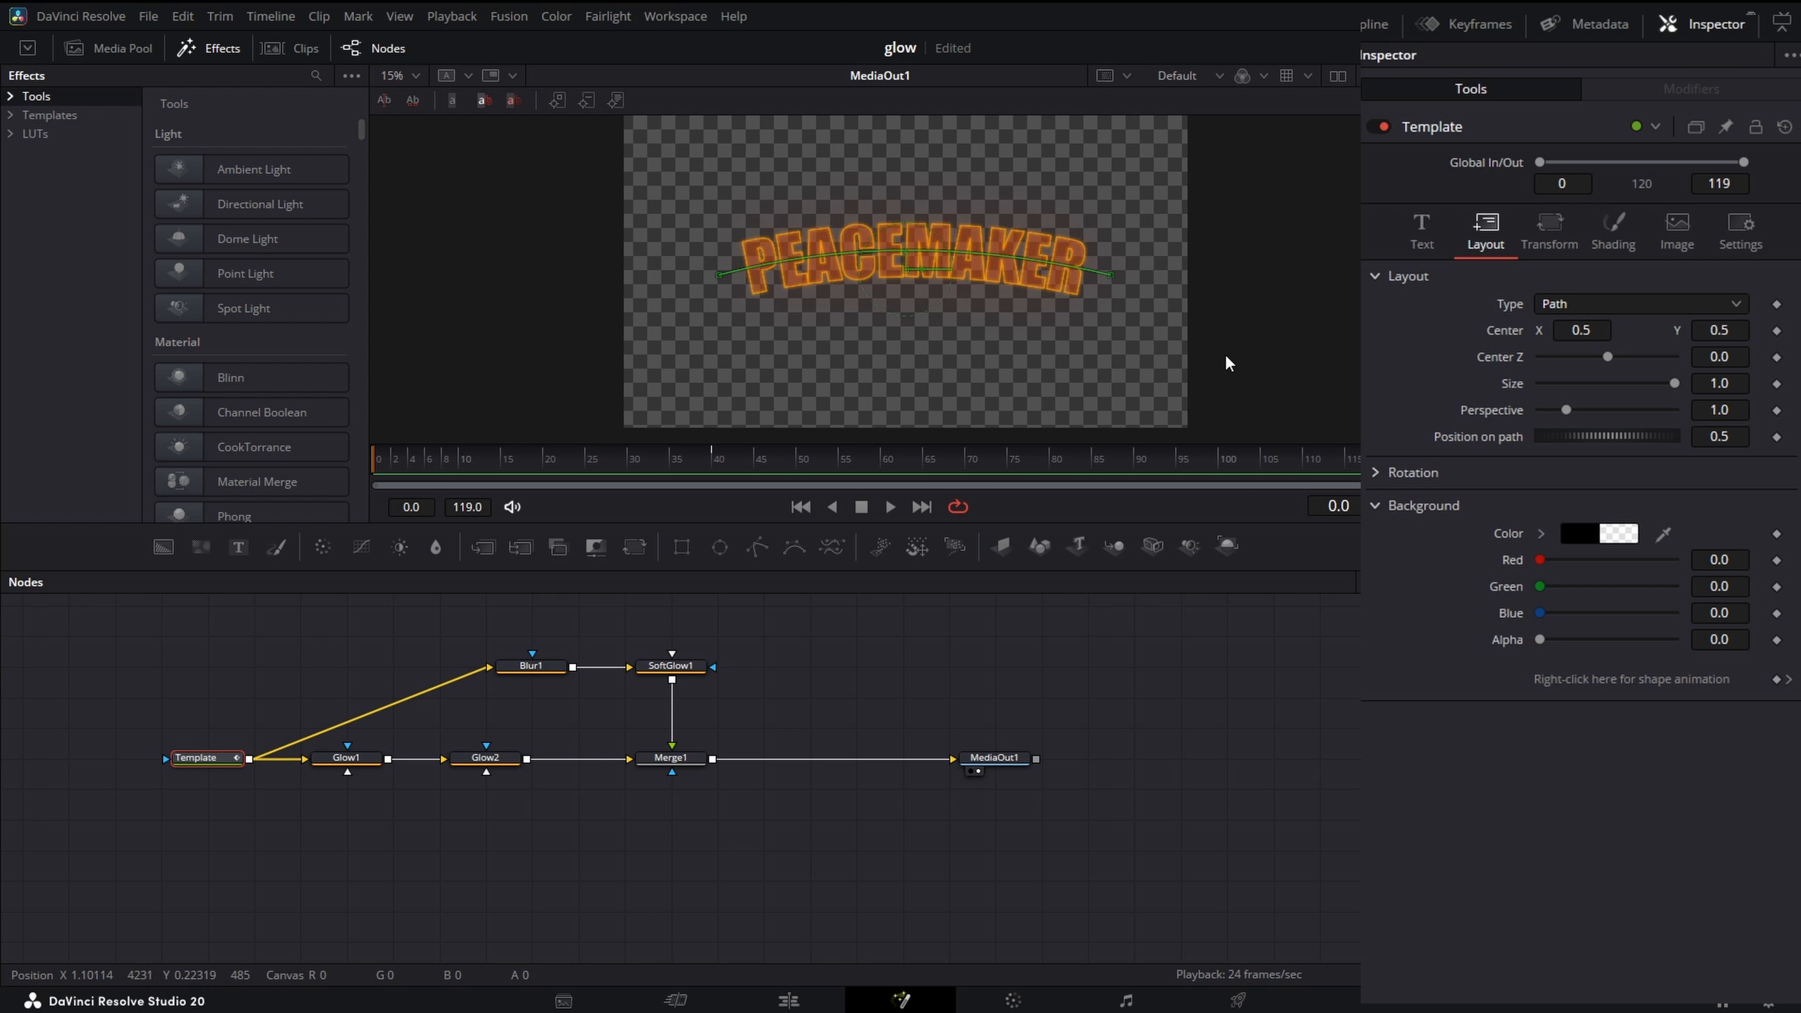
scroll(1226, 356, down, 1)
drag(1180, 353, 1066, 351)
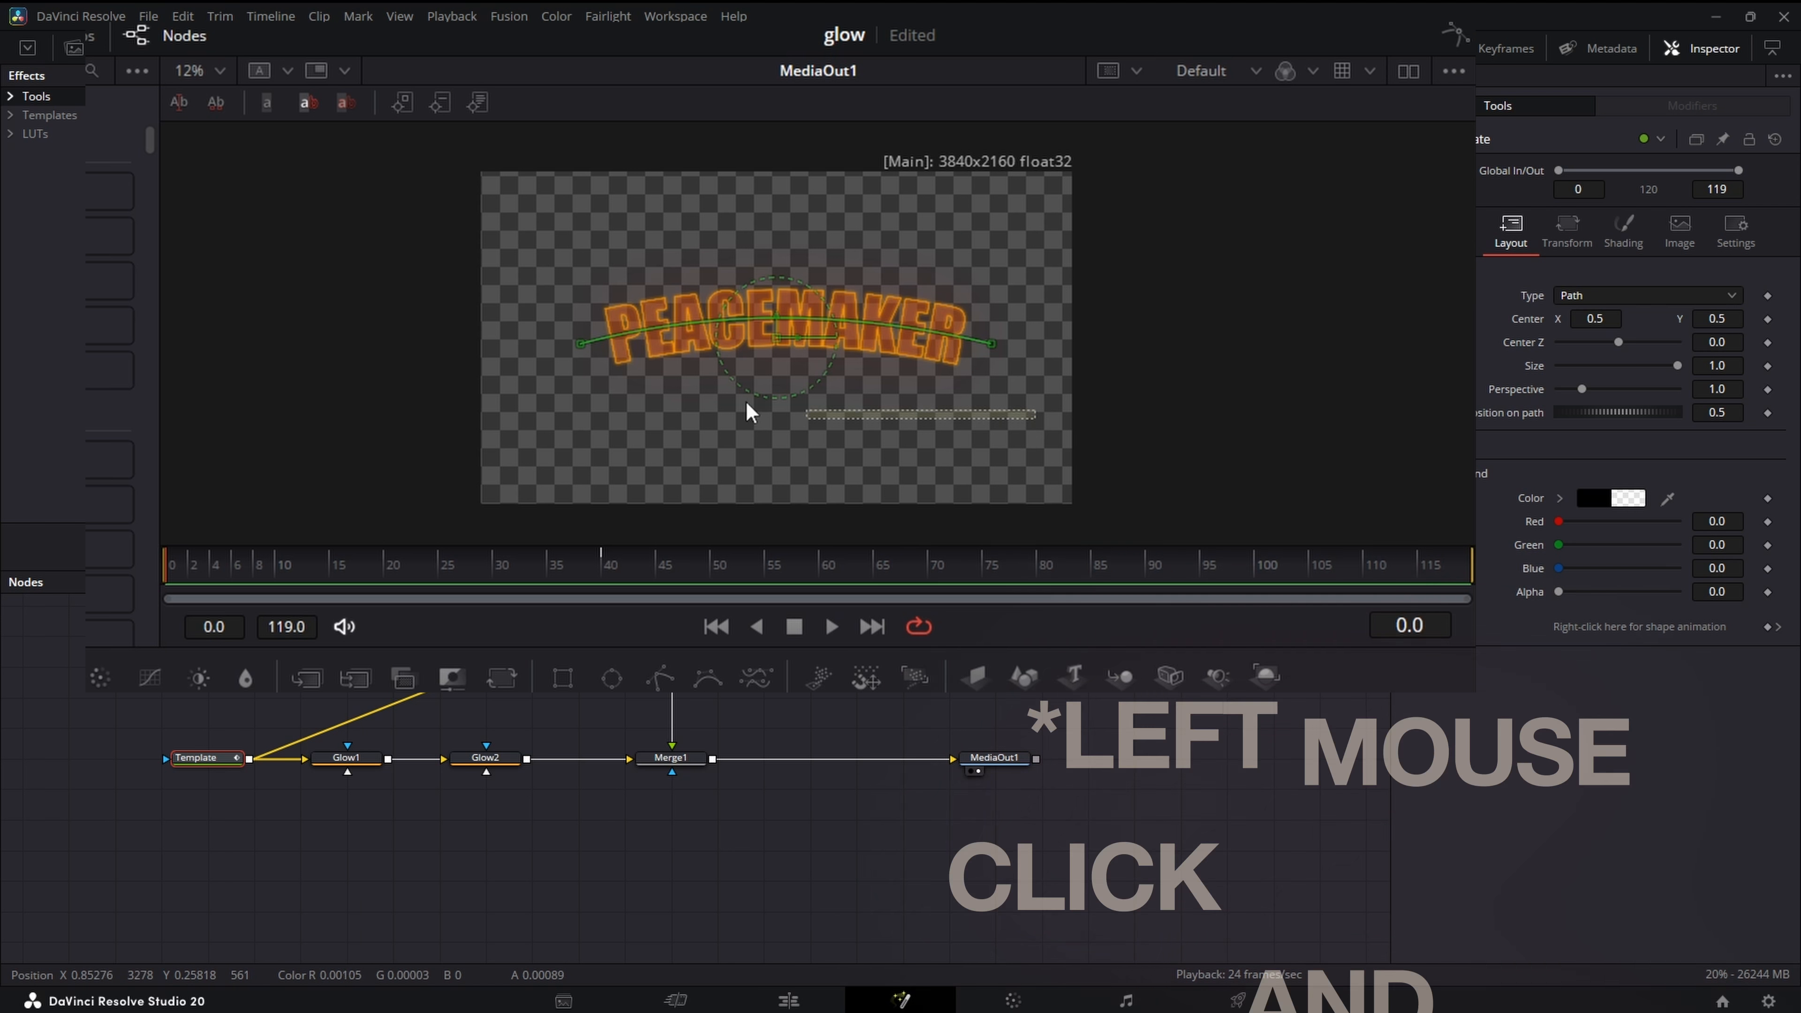
drag(746, 401, 522, 233)
drag(989, 348, 994, 575)
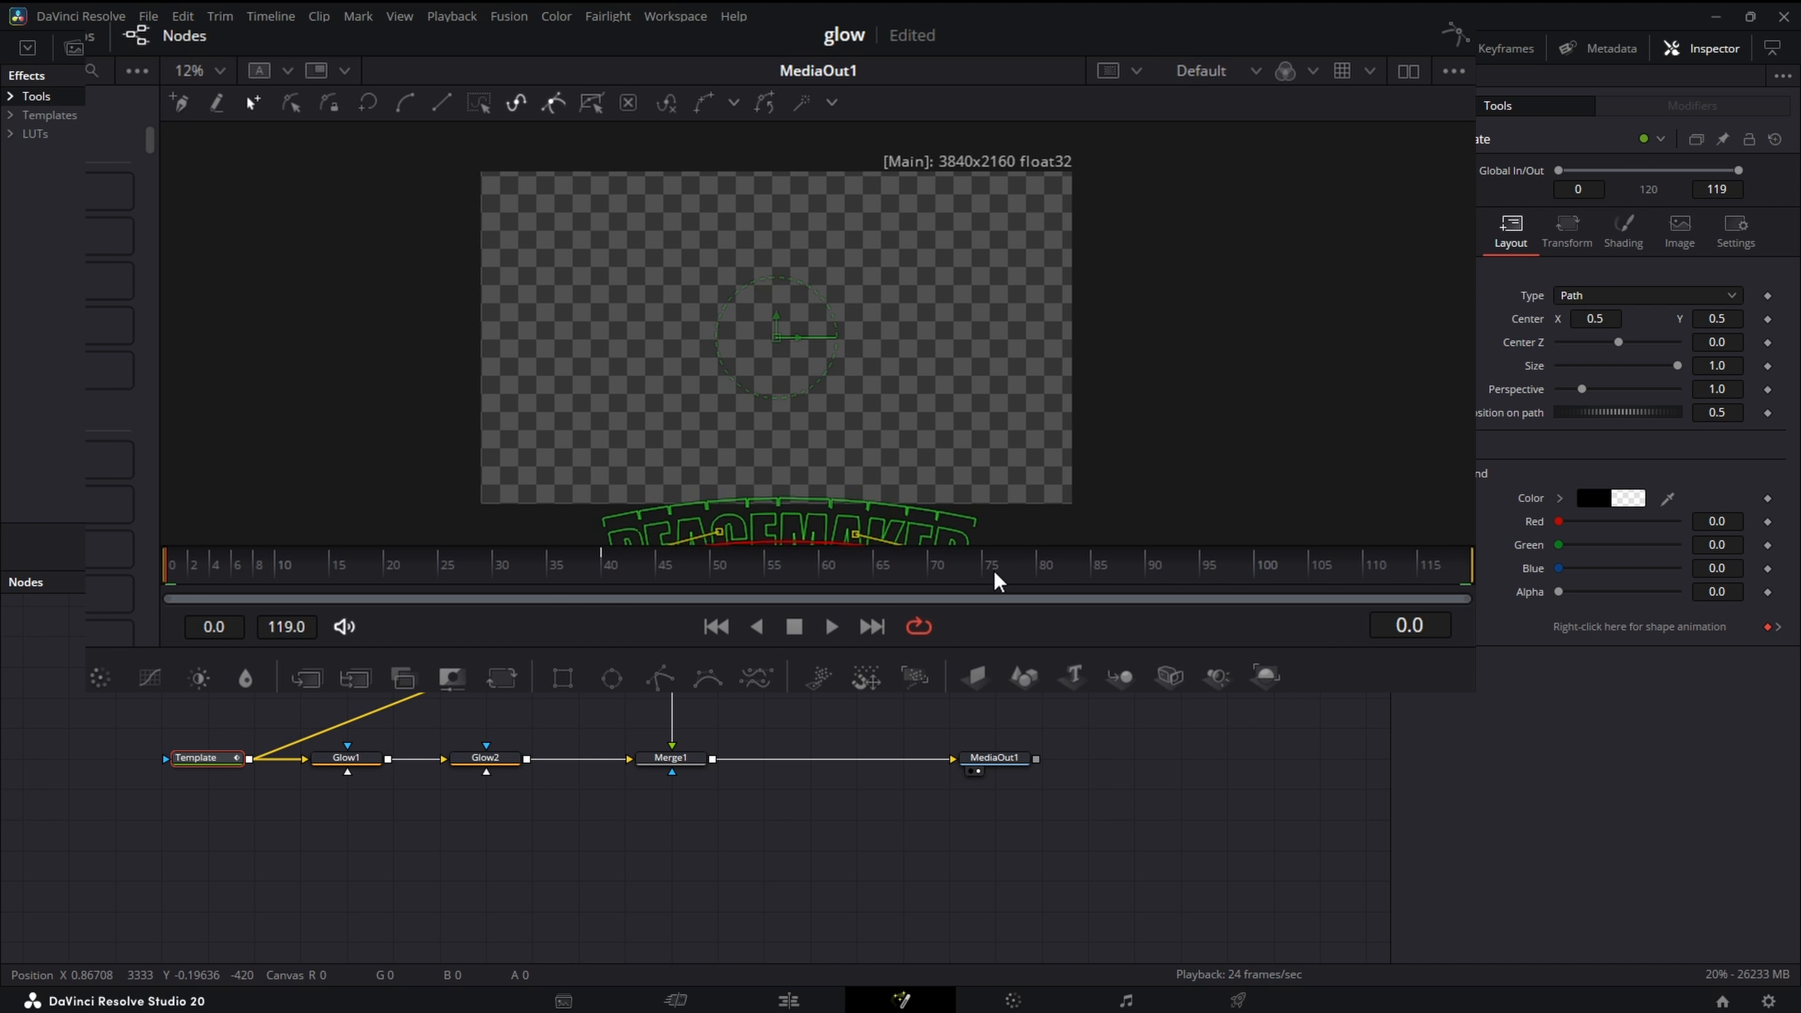
drag(176, 579, 602, 602)
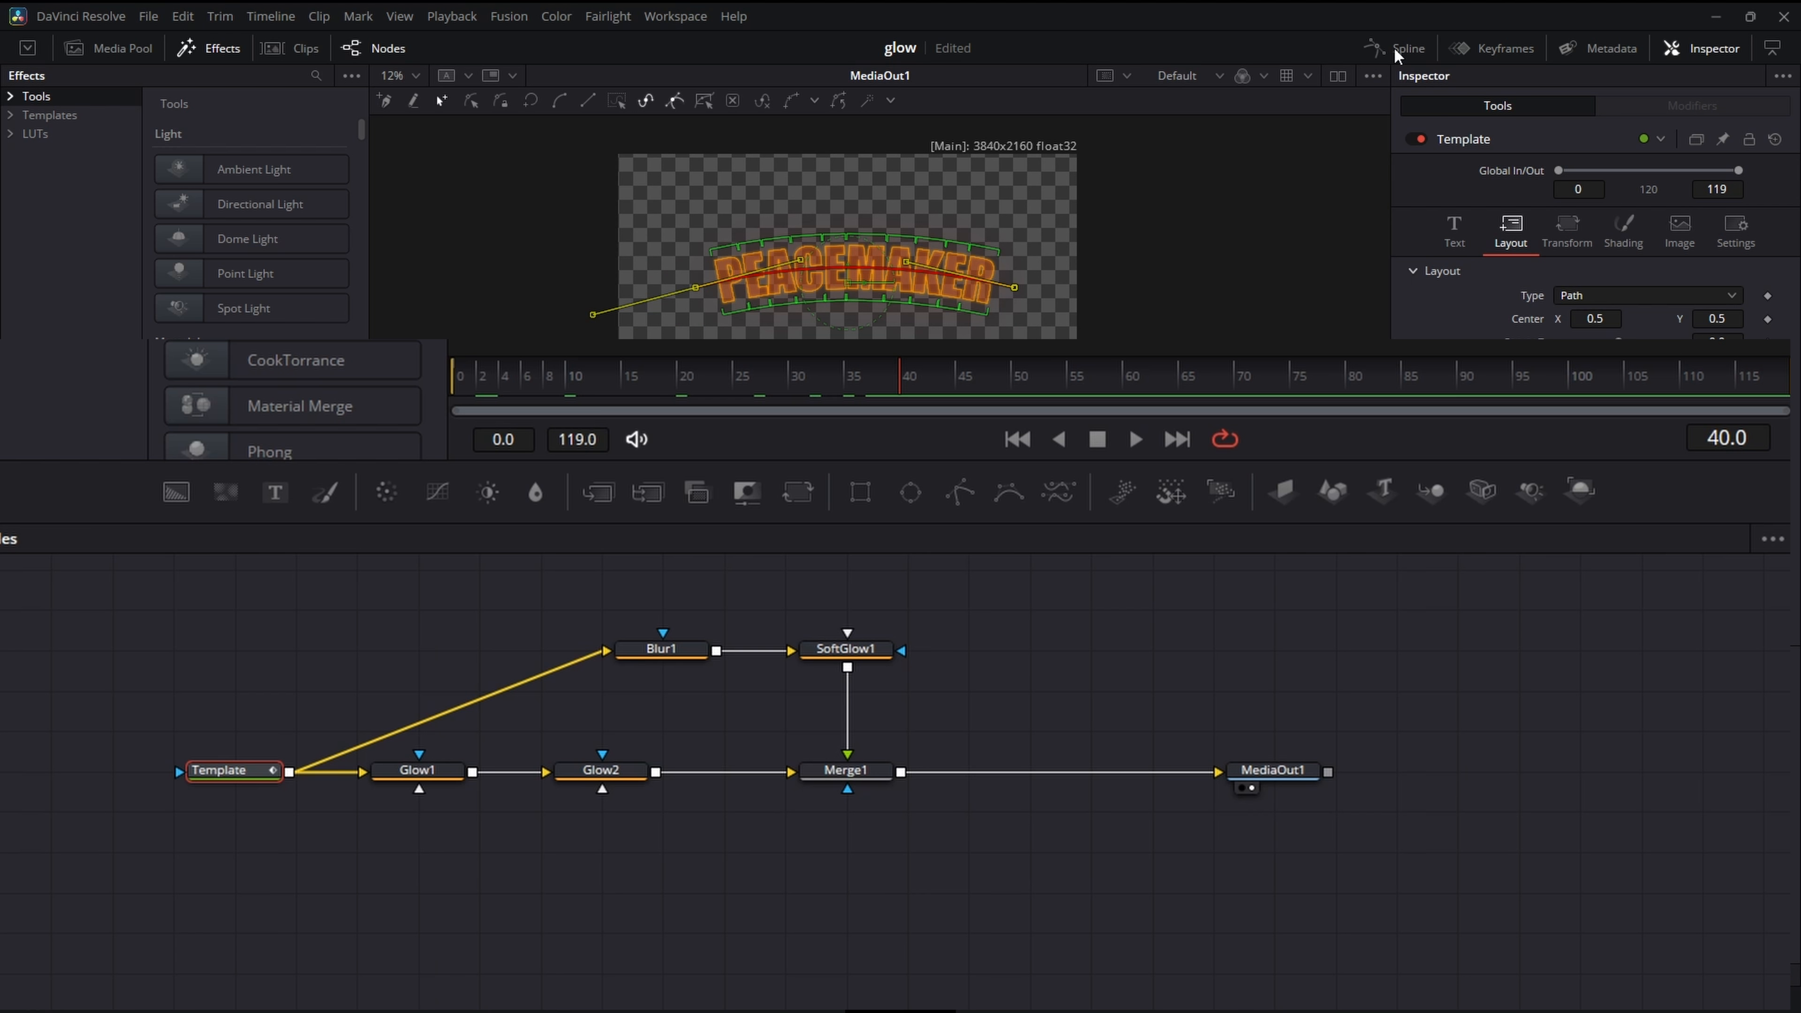
- Show the Template's Path curve in the Spline editor, apply Out Cubic easing to all its keyframes and play the animation
click(1392, 48)
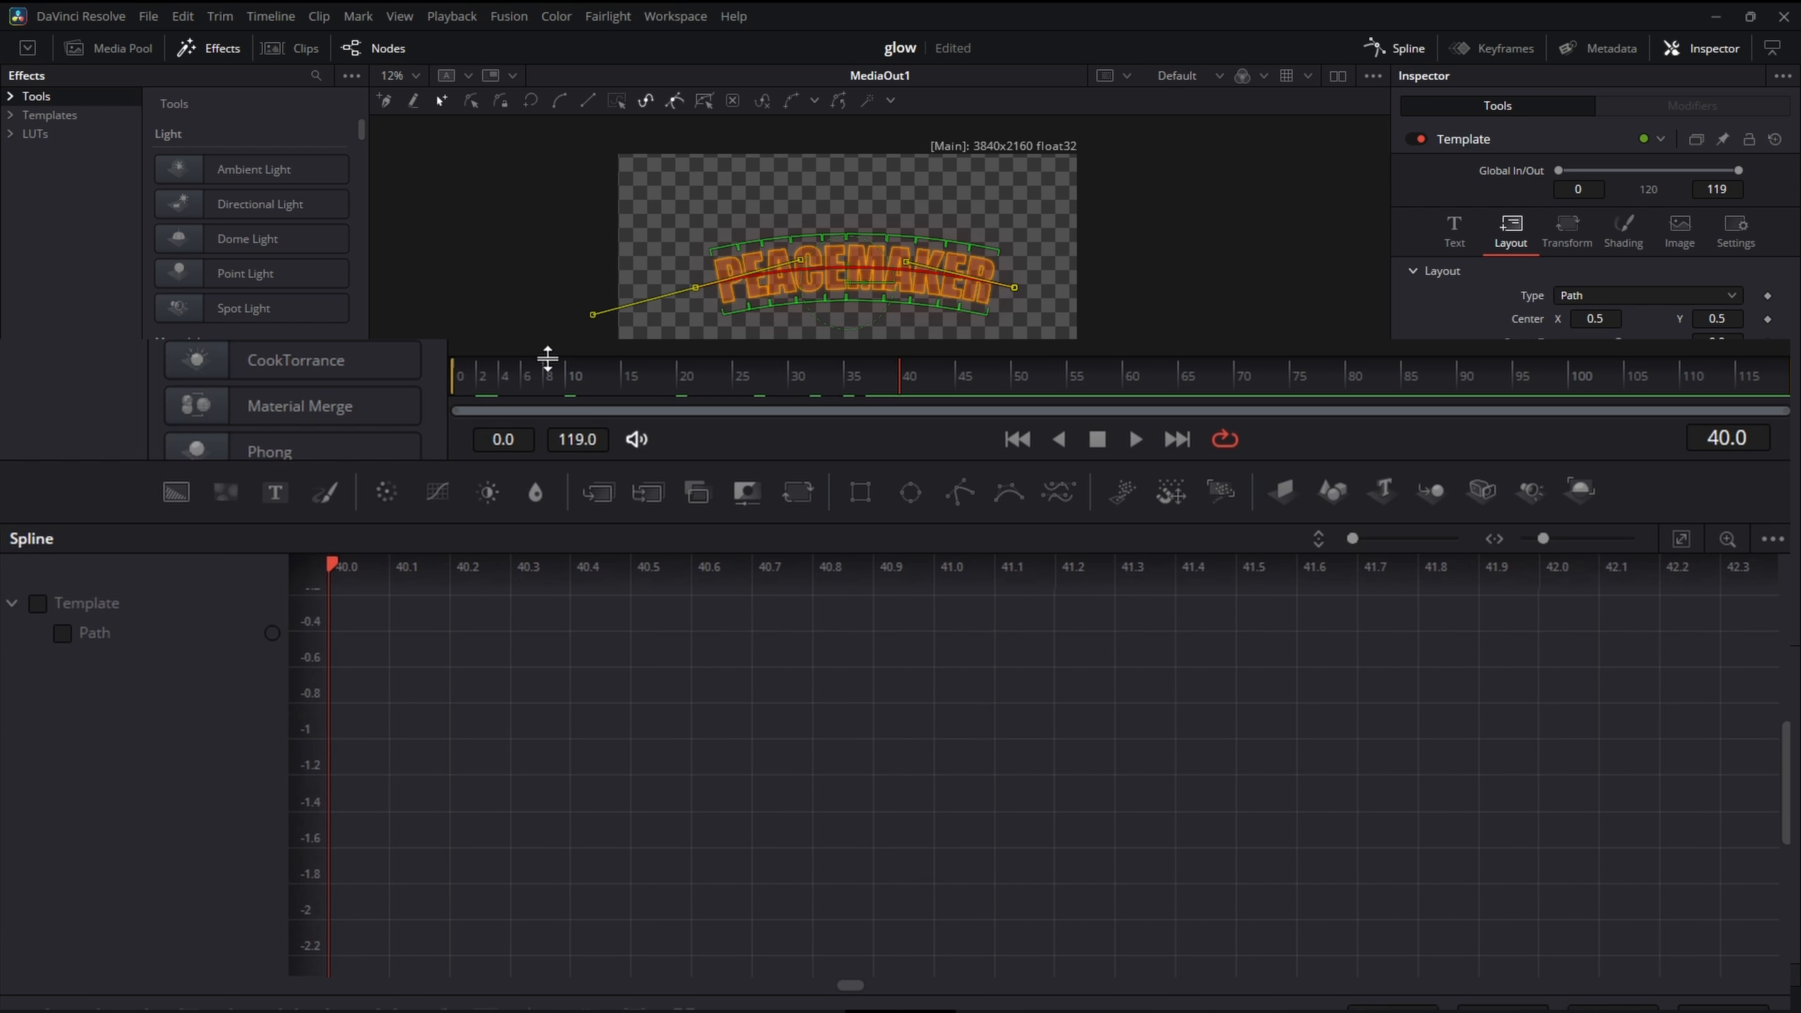
click(1682, 541)
key(ctrl+a)
right_click(682, 760)
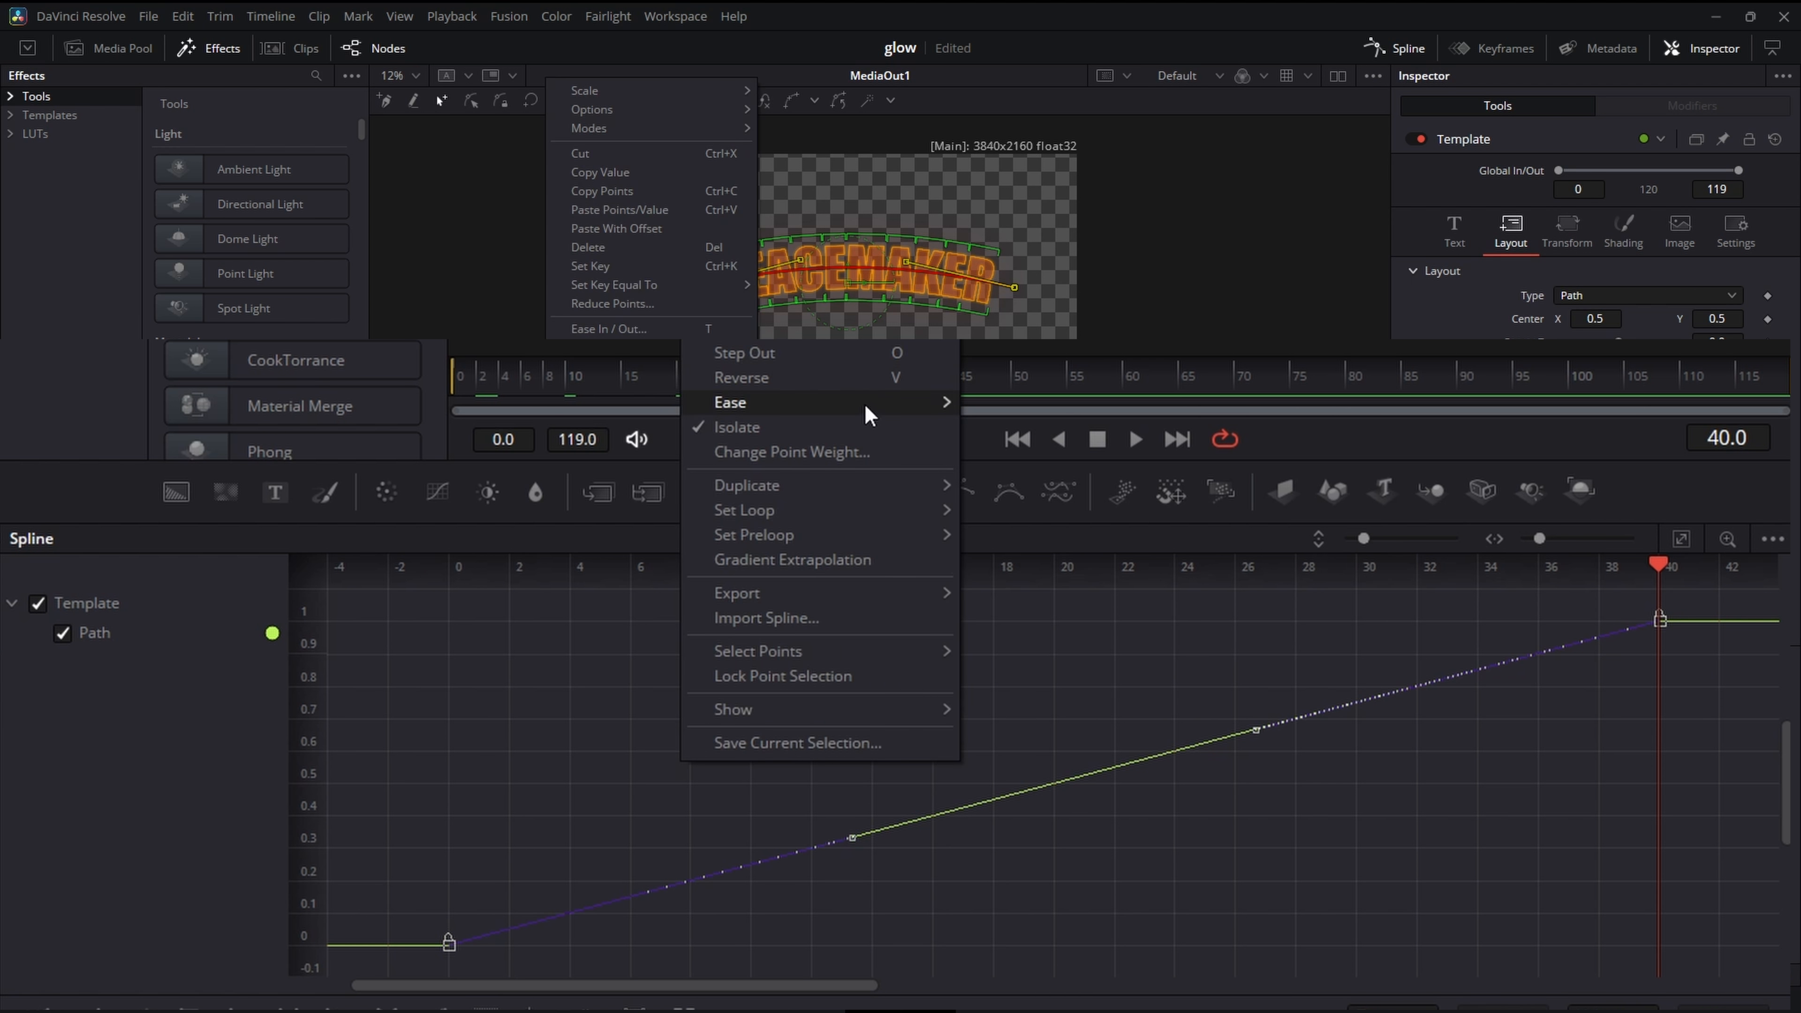
mouse_move(866, 401)
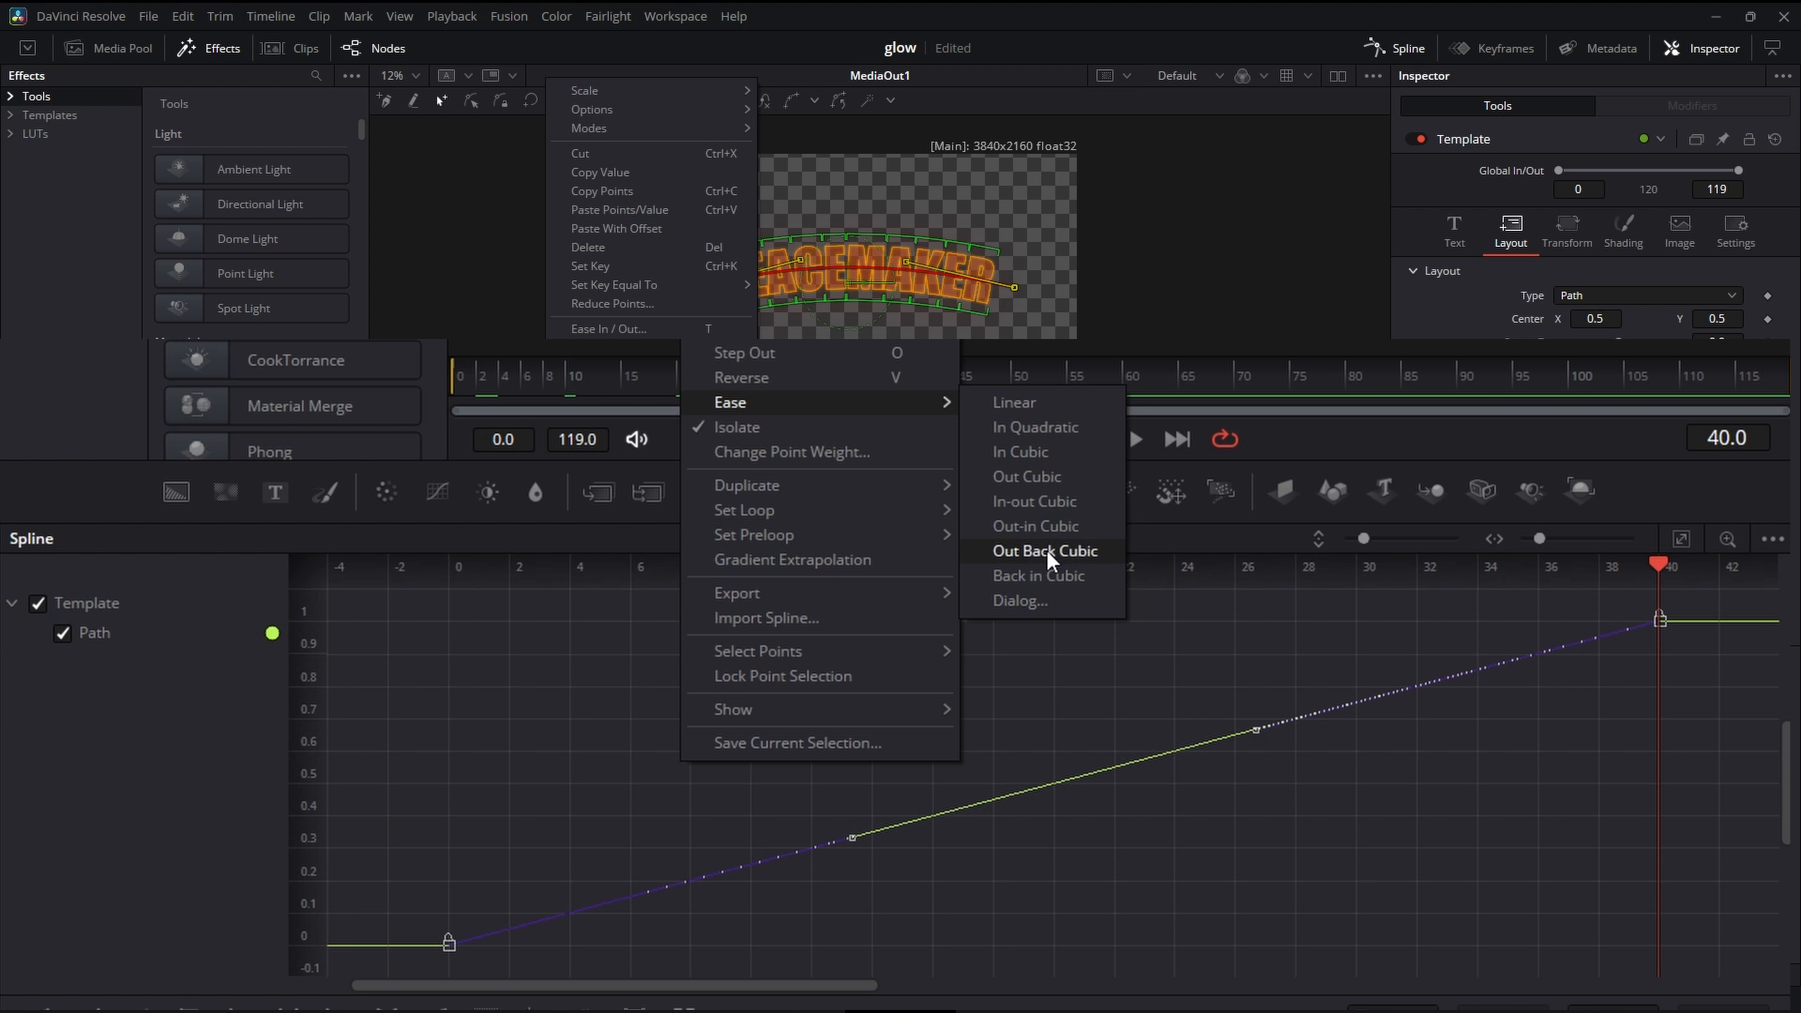
click(1035, 477)
click(1015, 441)
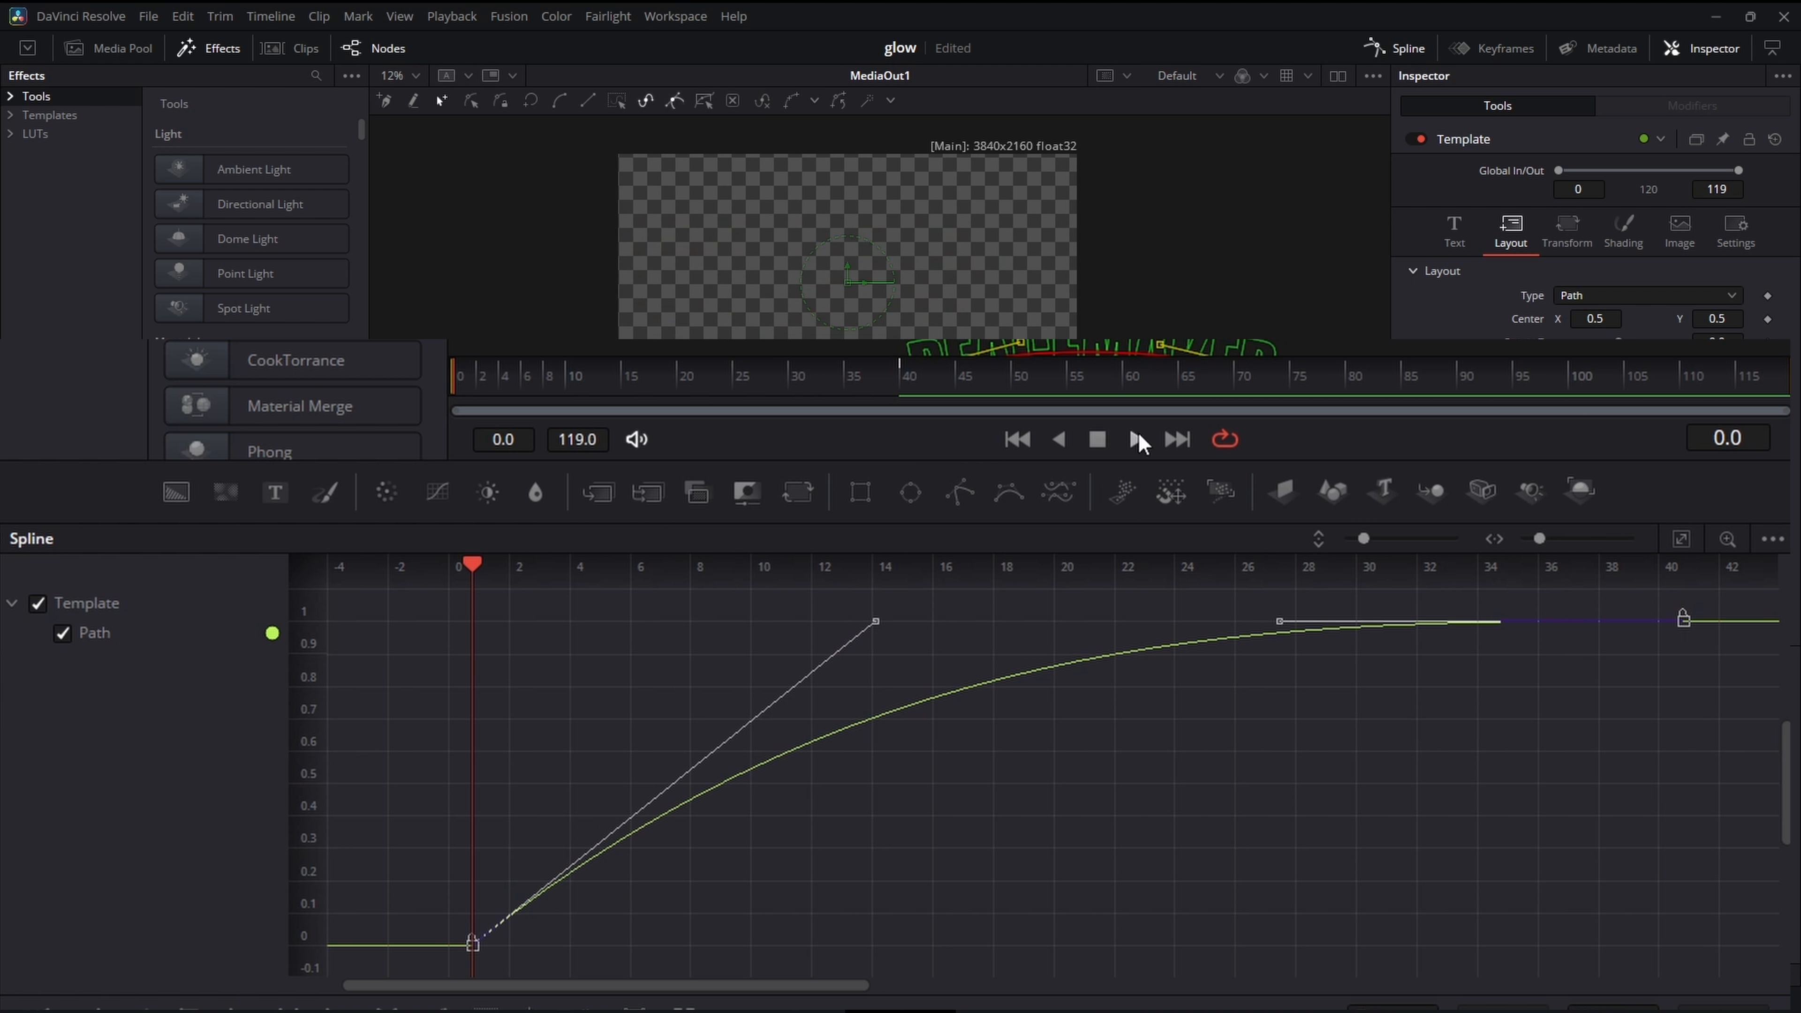
click(1135, 437)
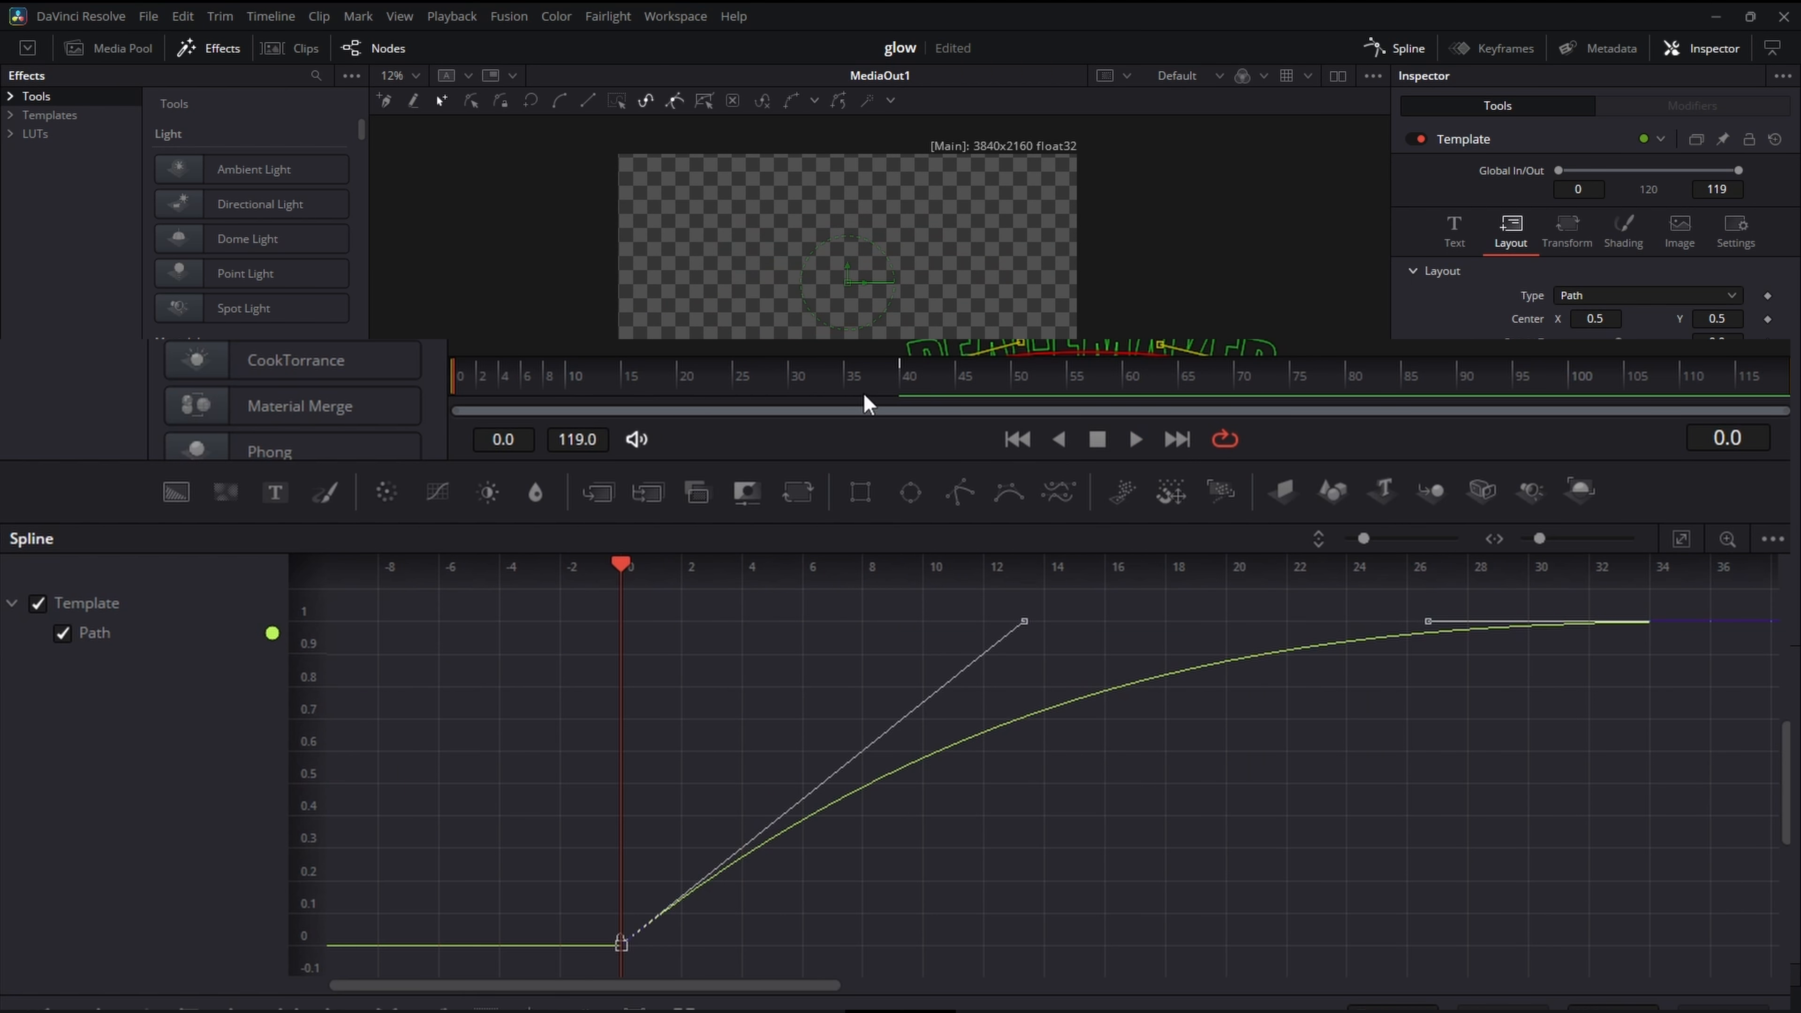
- Move the Path curve's last keyframe from frame 40 to frame 30 and play the animation from the start
click(900, 401)
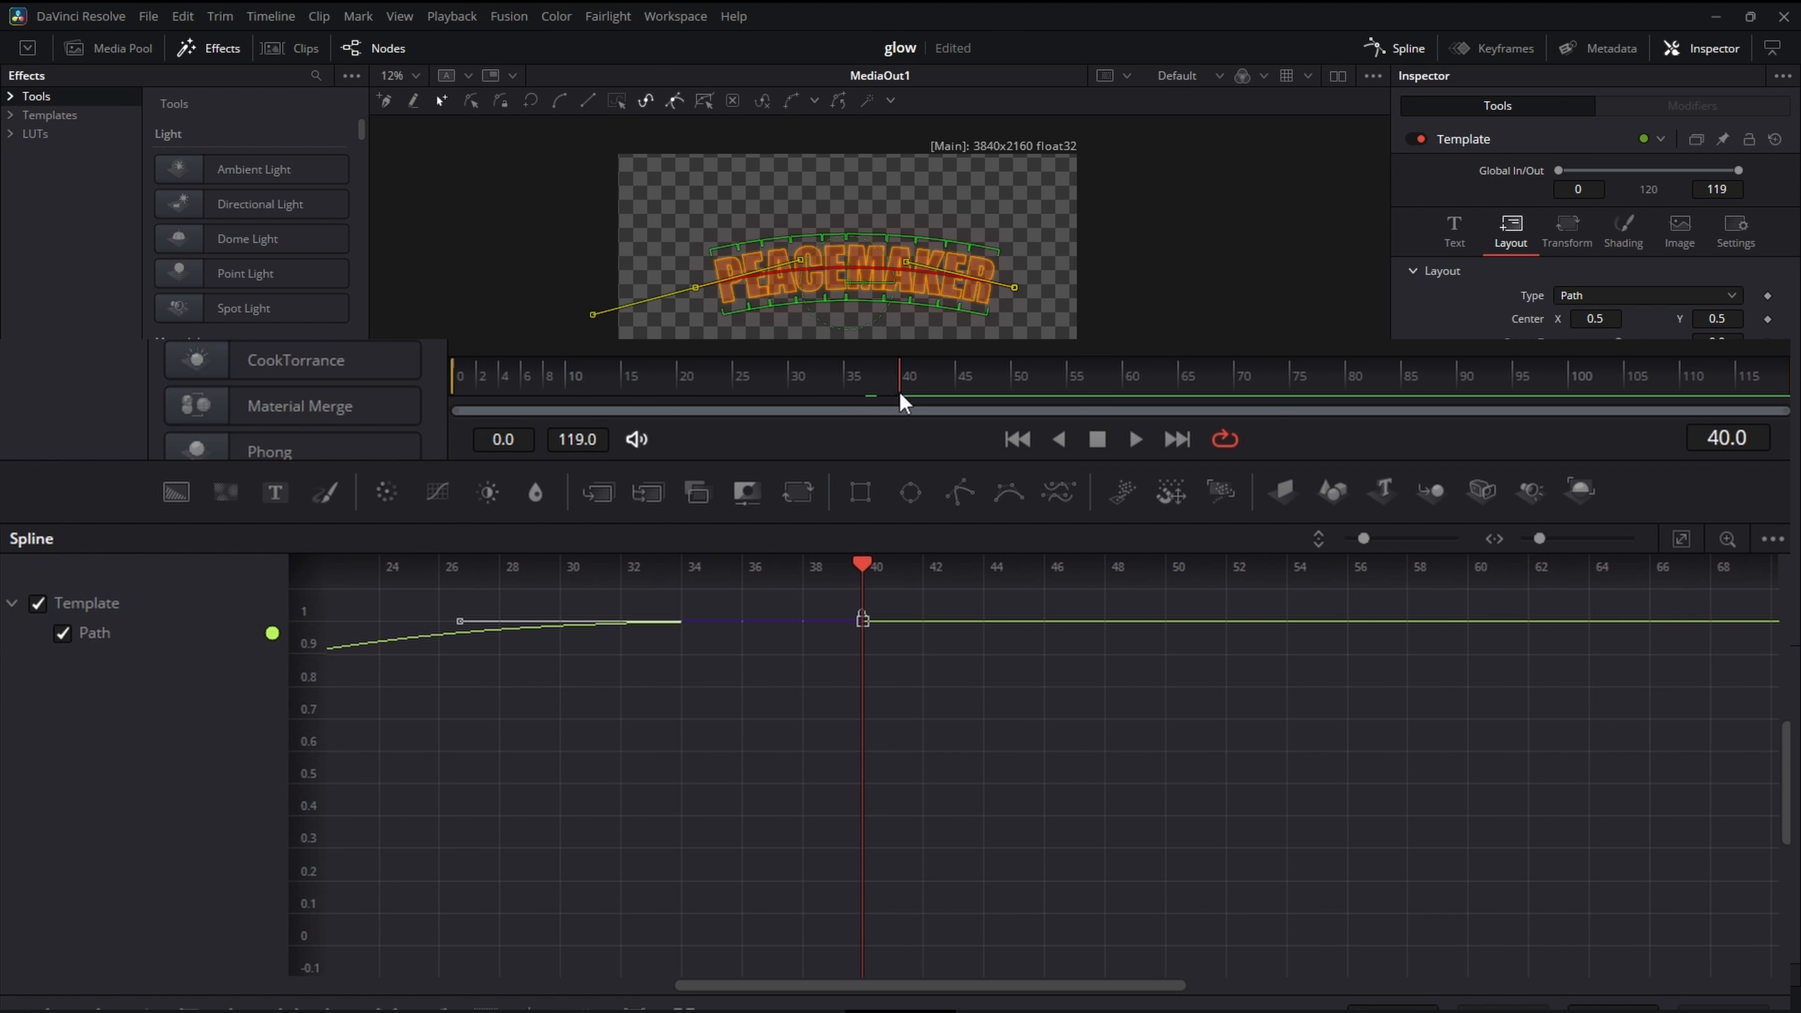
click(1685, 544)
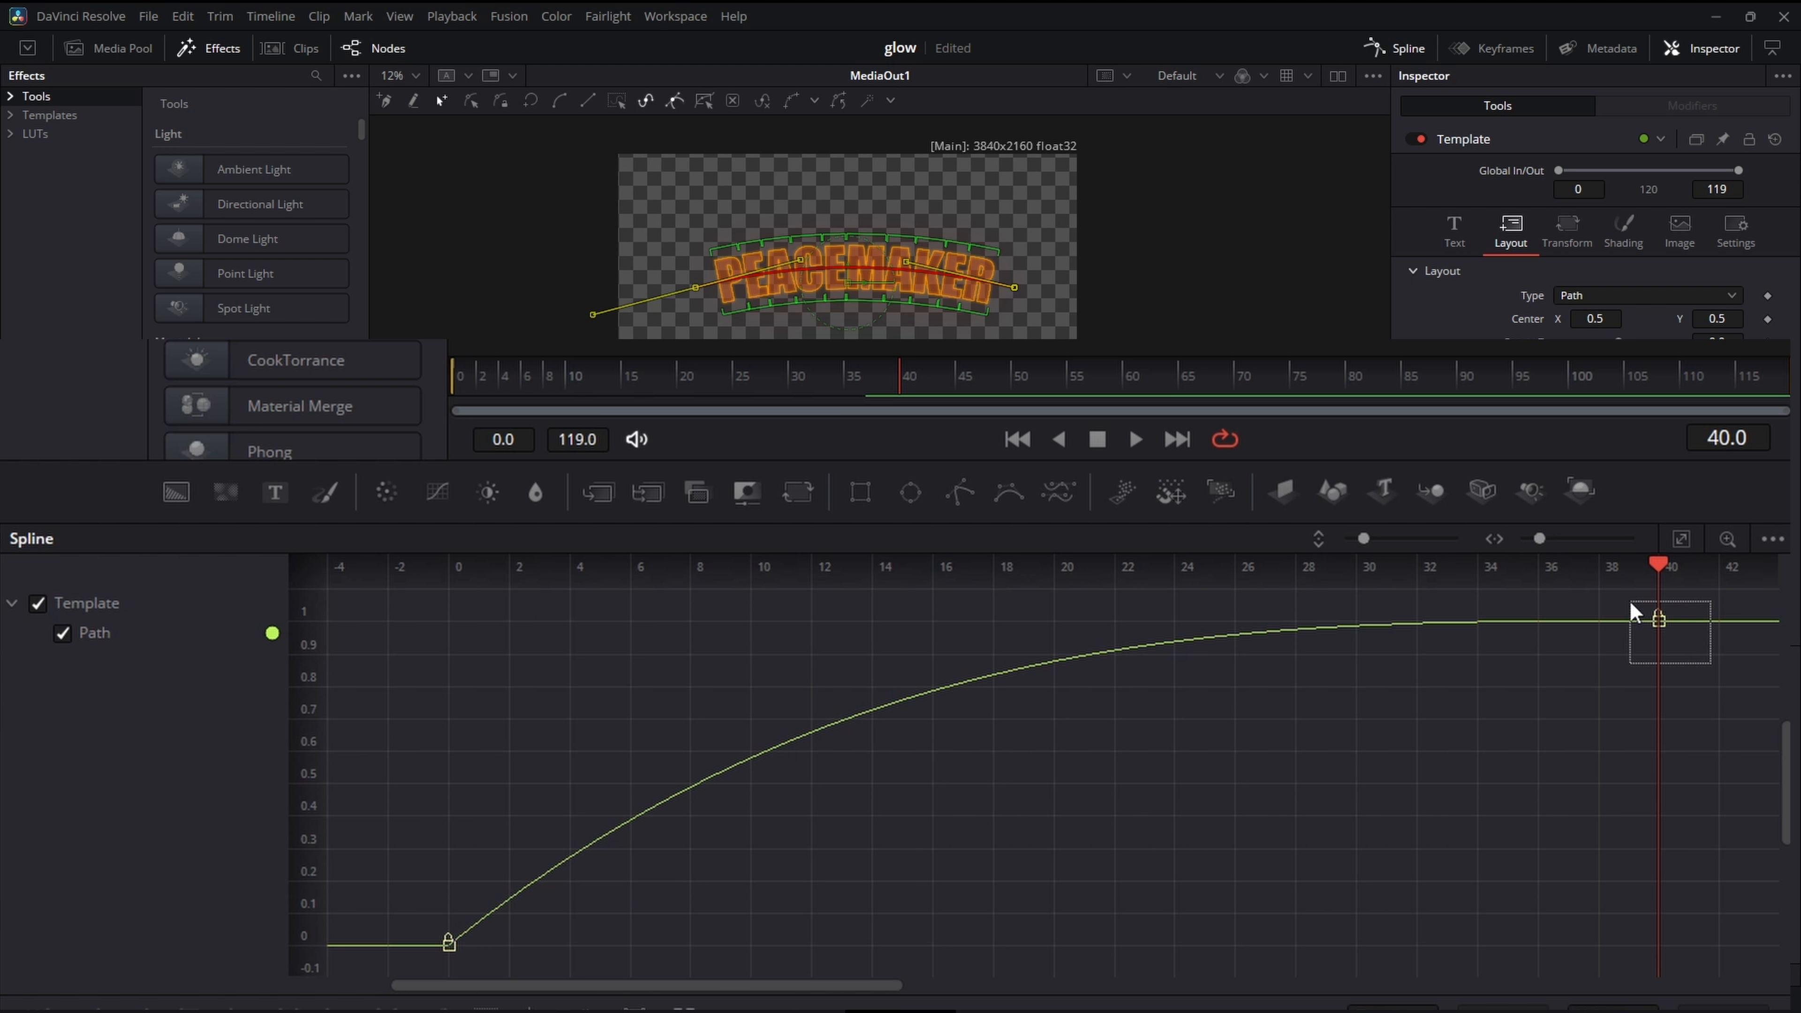
drag(1631, 608, 1387, 568)
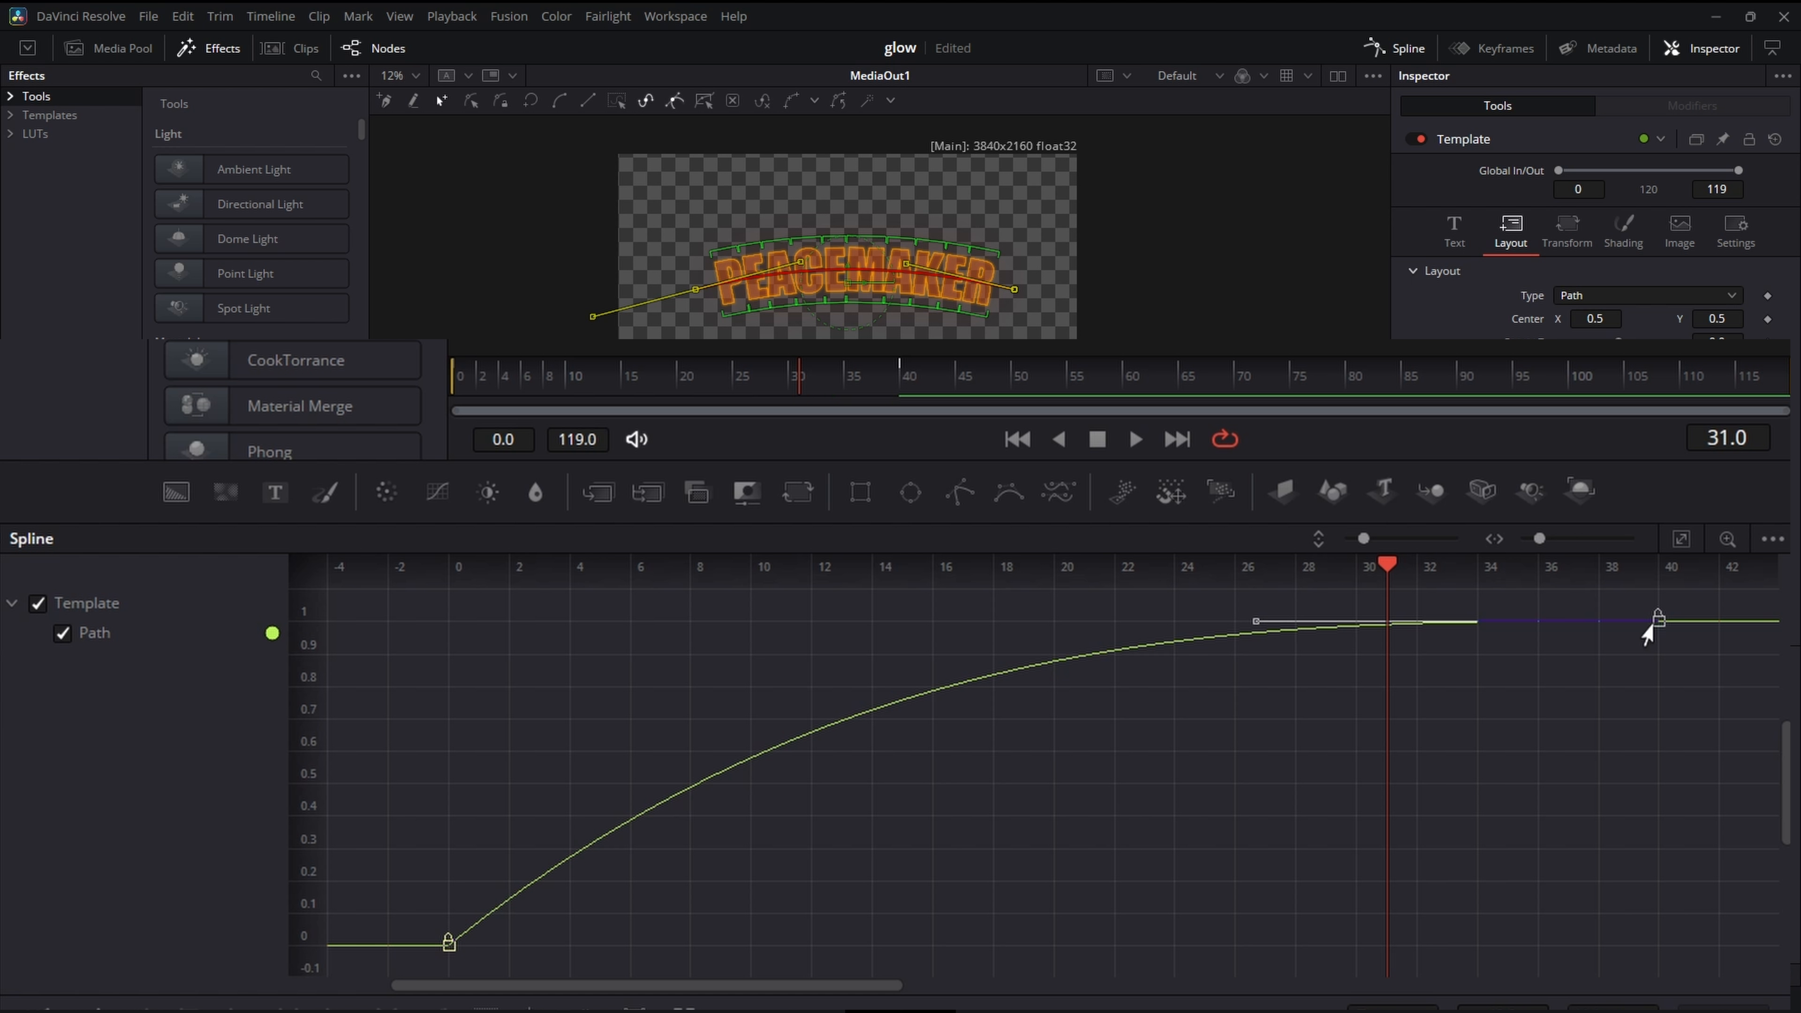
drag(1646, 634, 1341, 645)
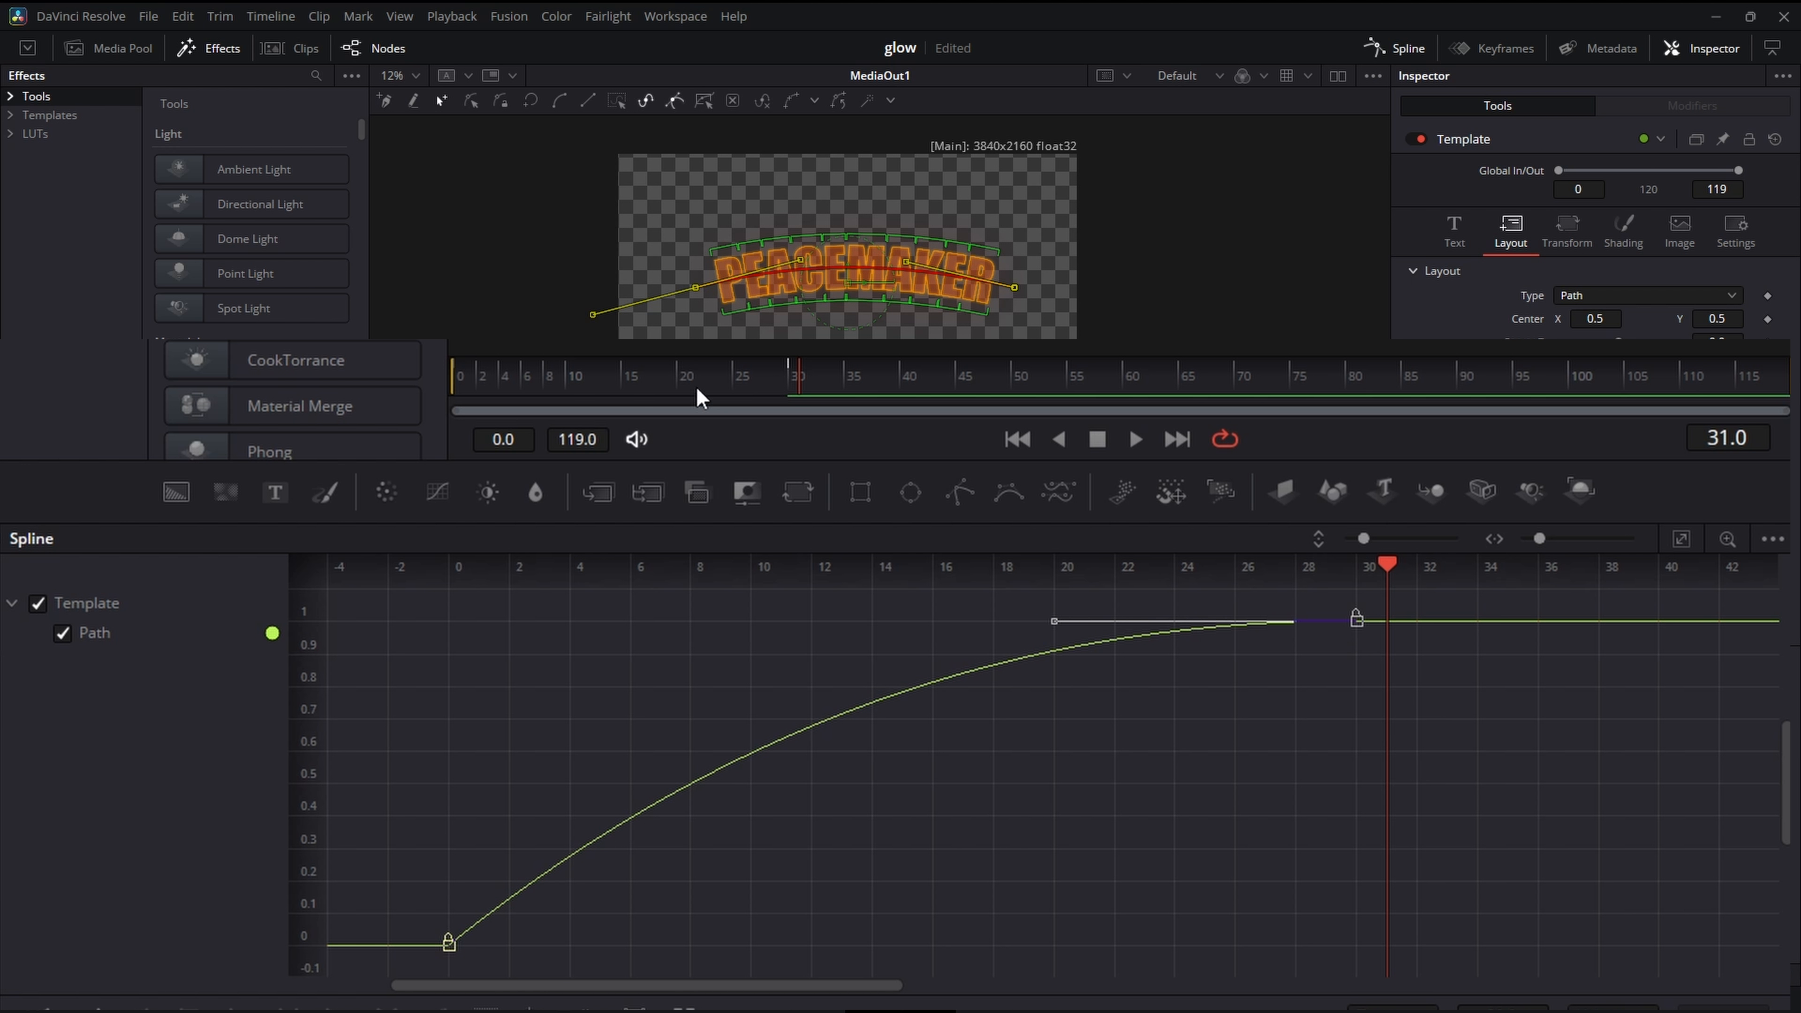
key(Home)
click(1127, 439)
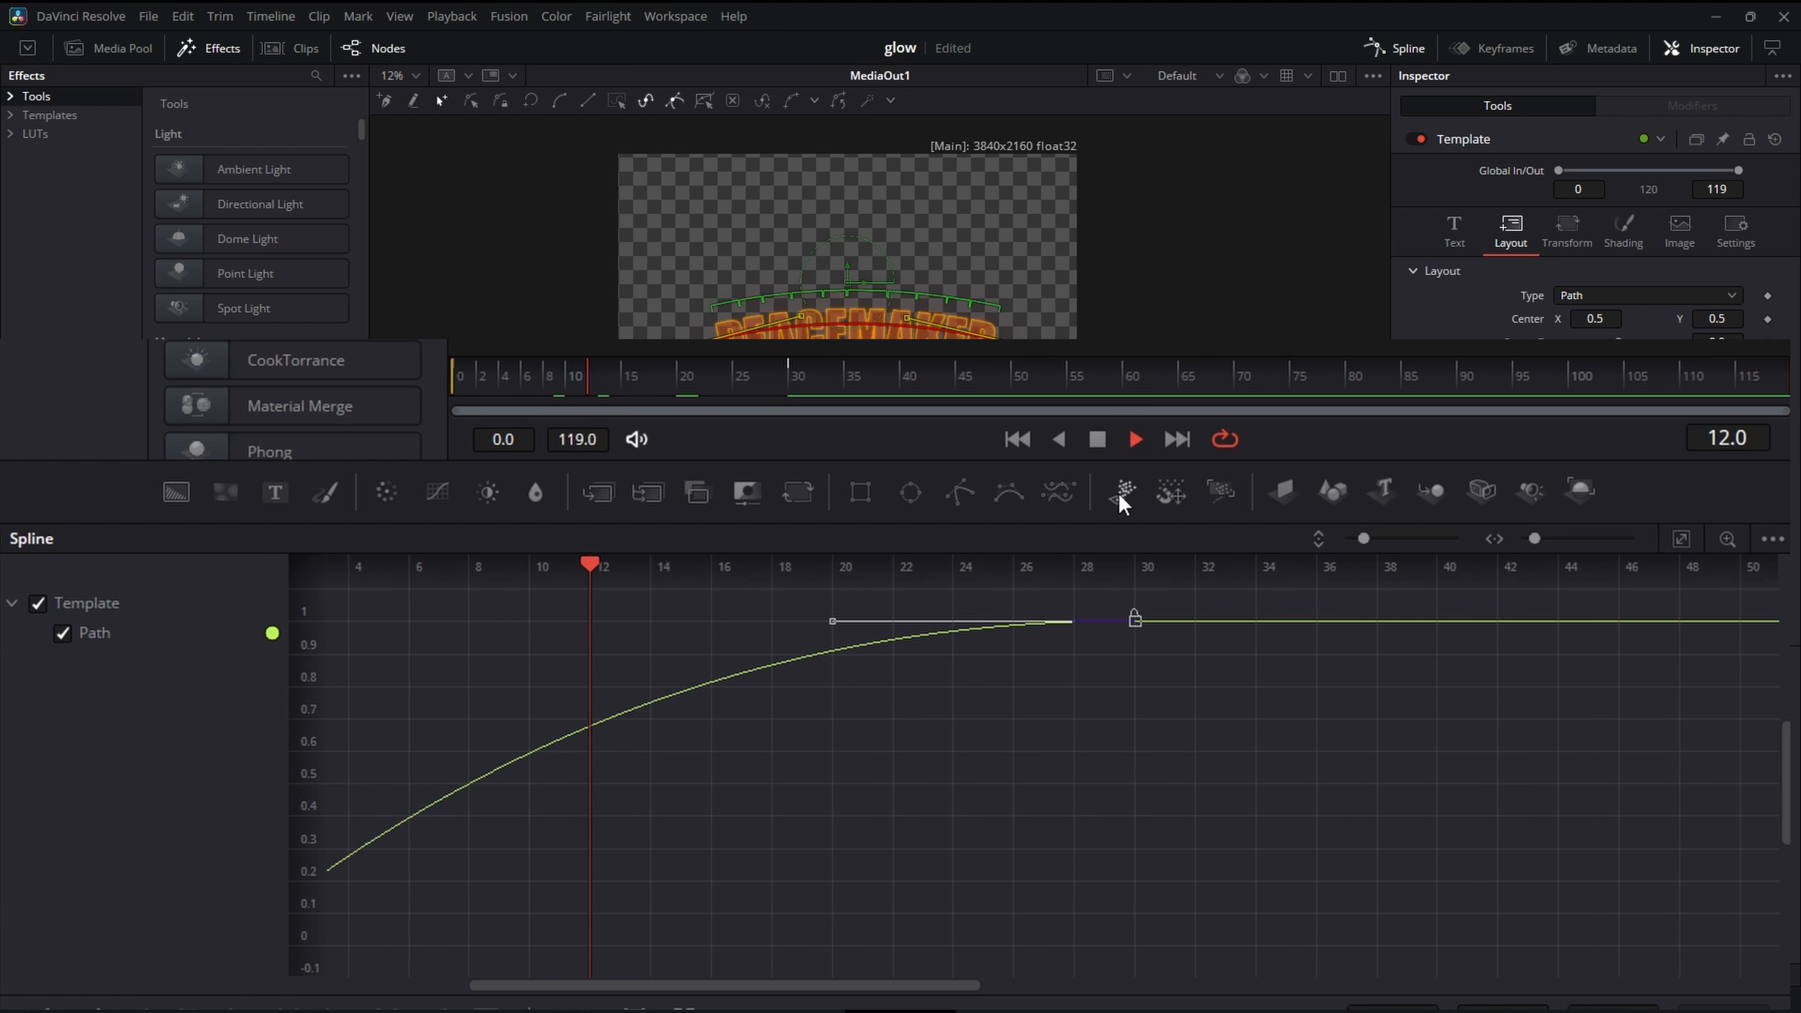
- Steepen the start of the Path curve by moving the first keyframe's handle to about frame 5 and value 0.9
click(1686, 538)
drag(392, 870, 635, 958)
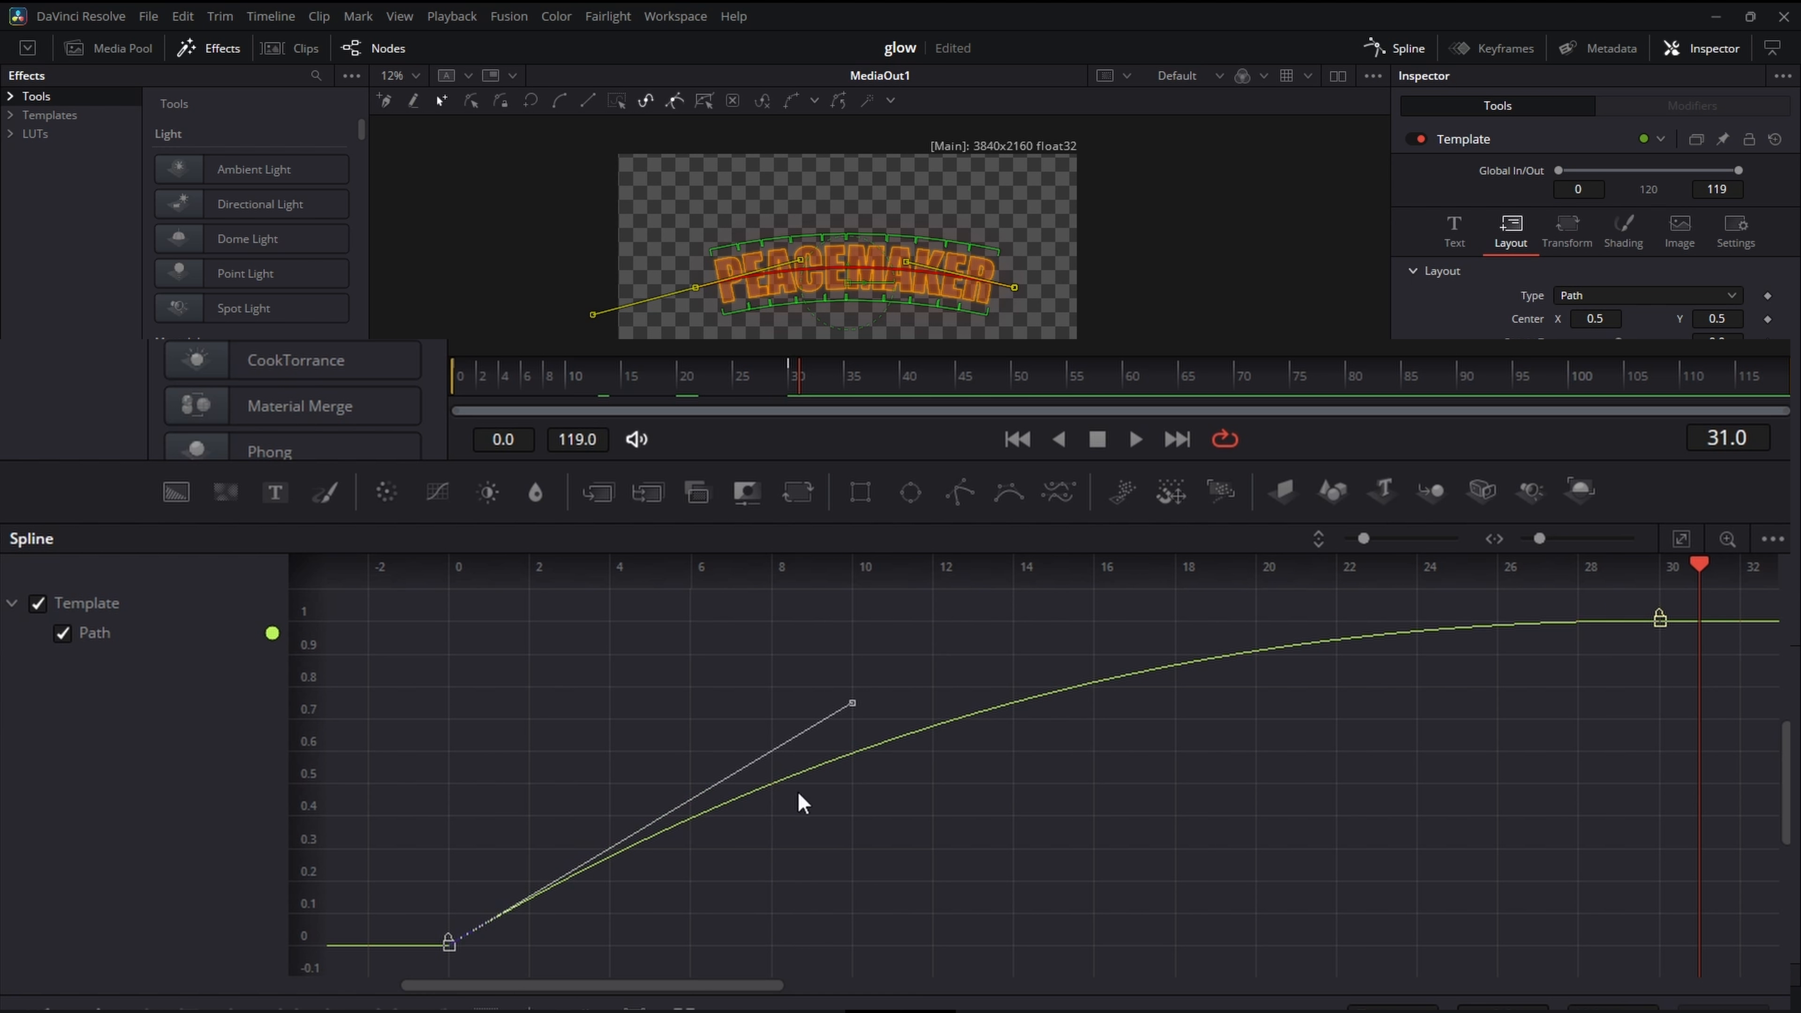
drag(783, 700, 780, 701)
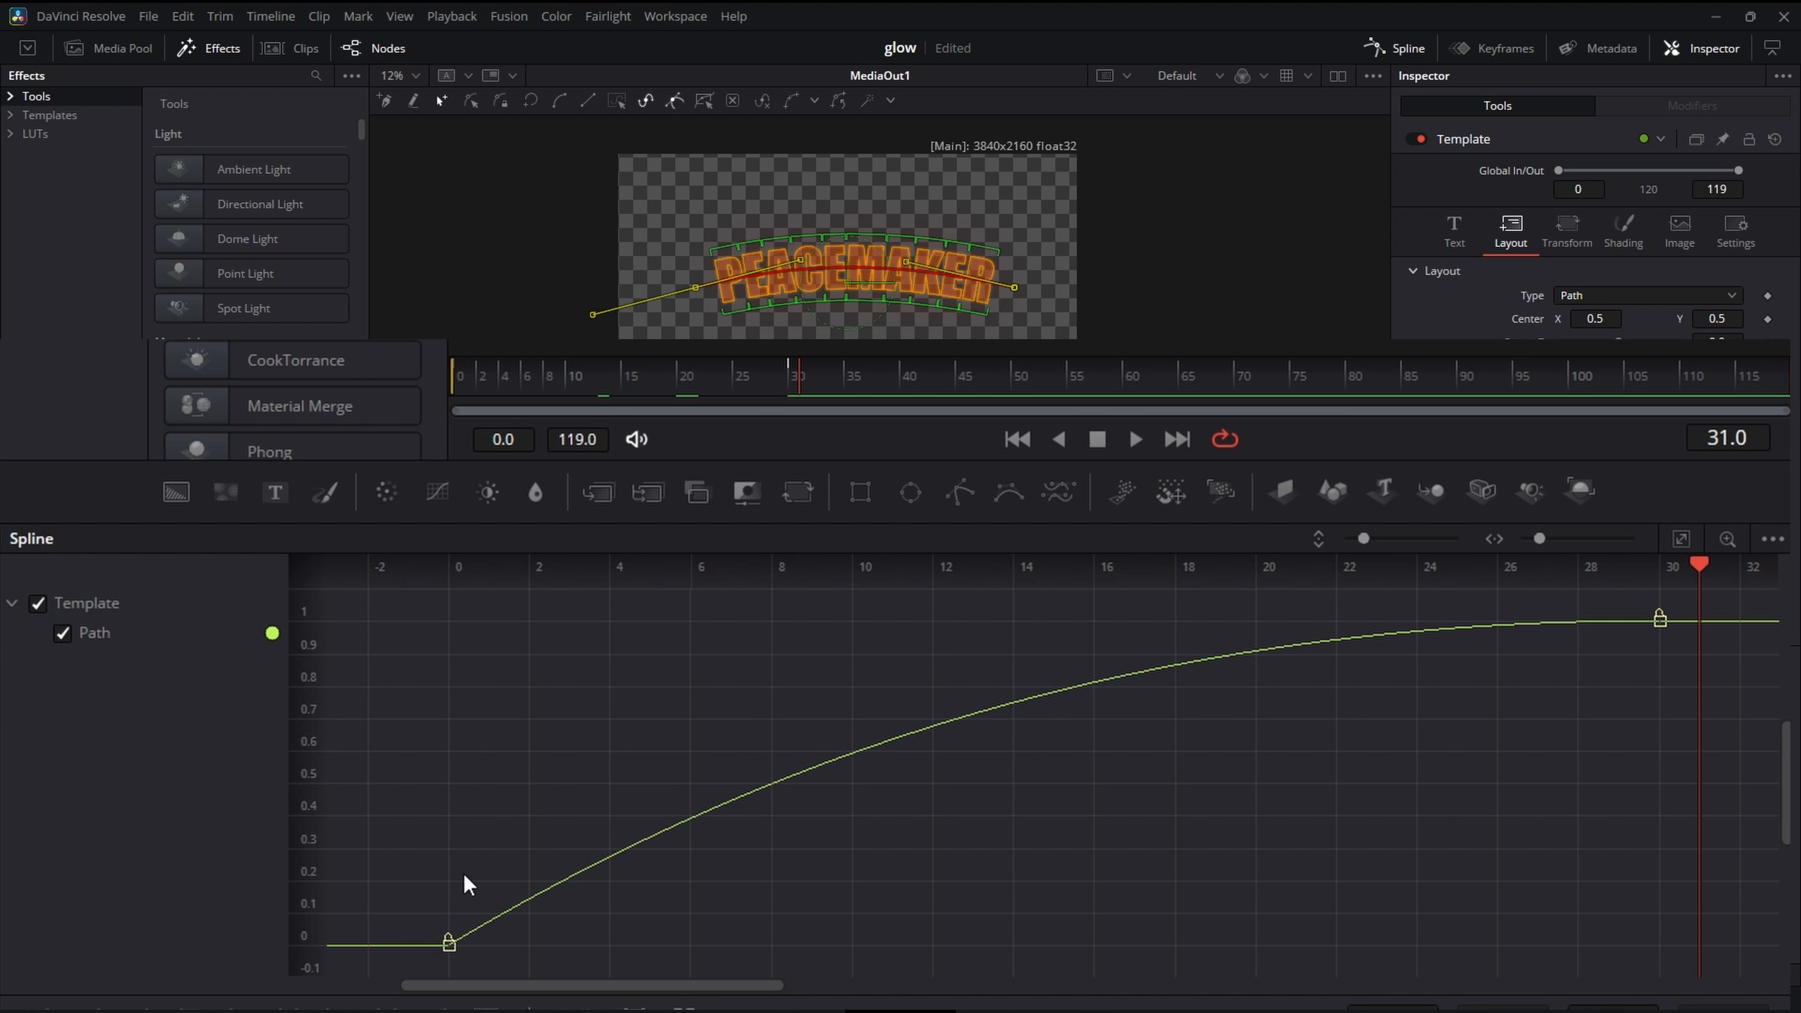
drag(323, 851, 649, 1001)
drag(612, 941, 325, 795)
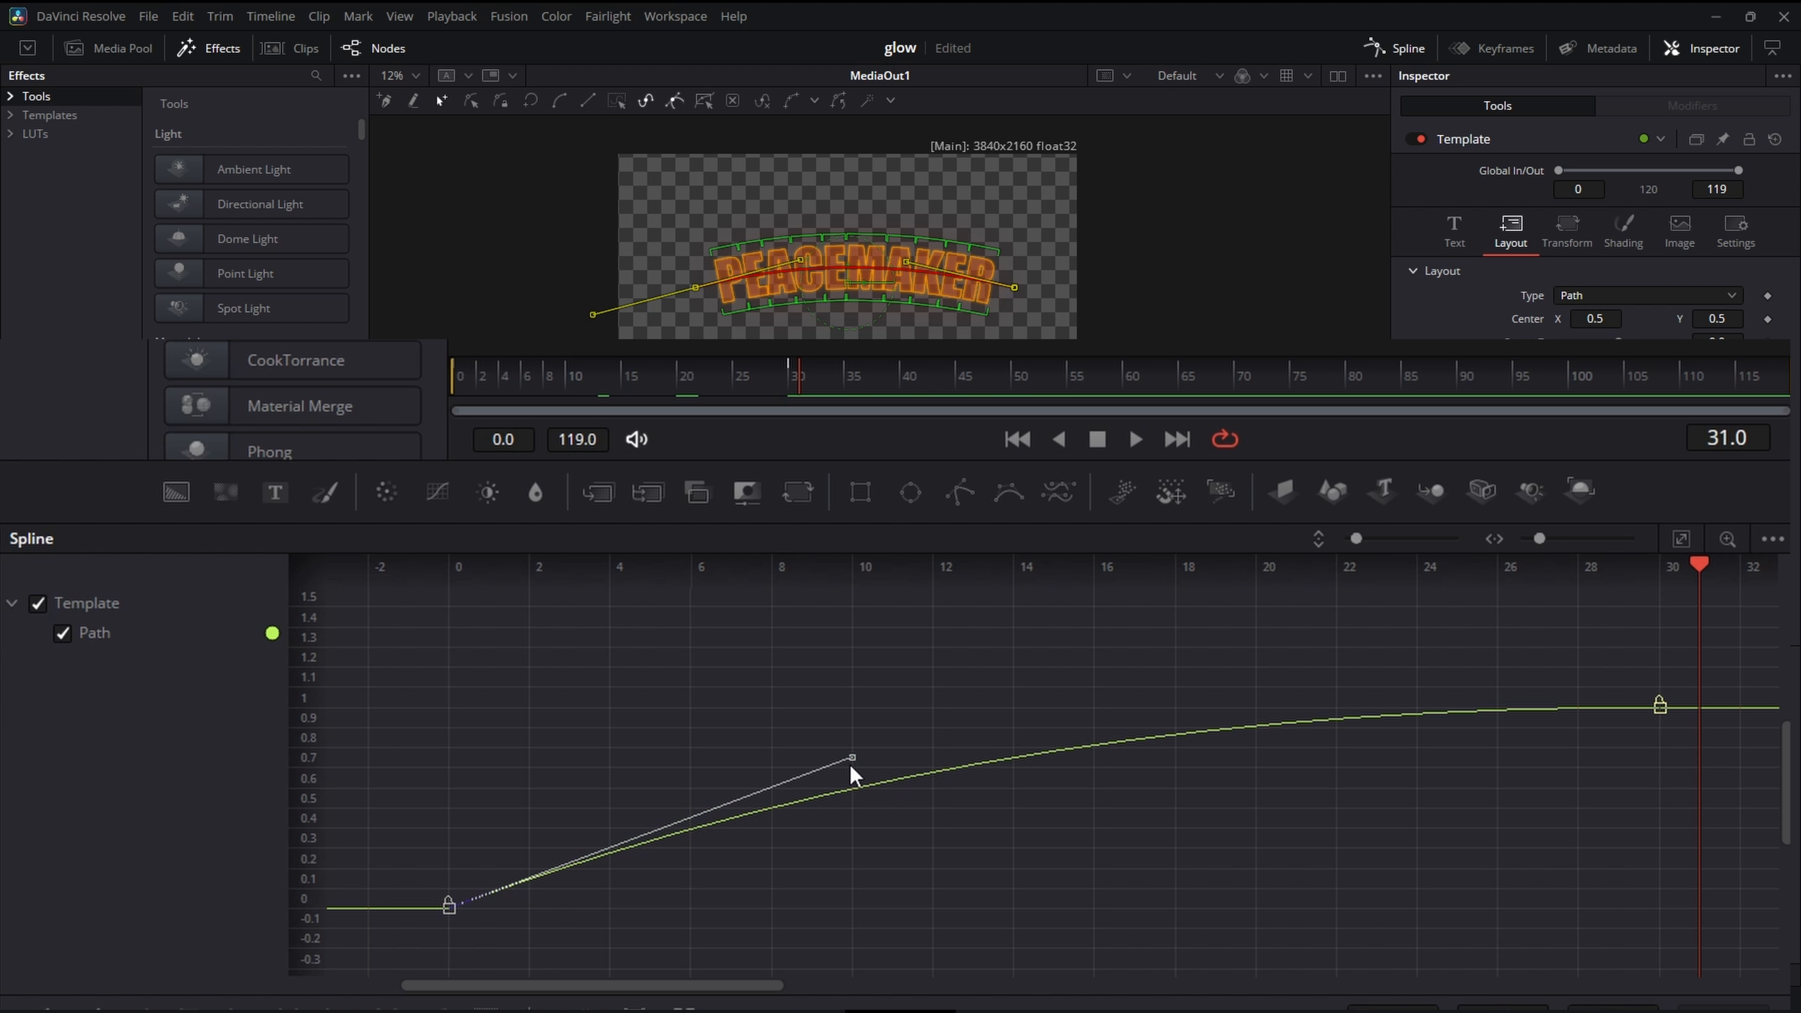
drag(845, 762, 656, 738)
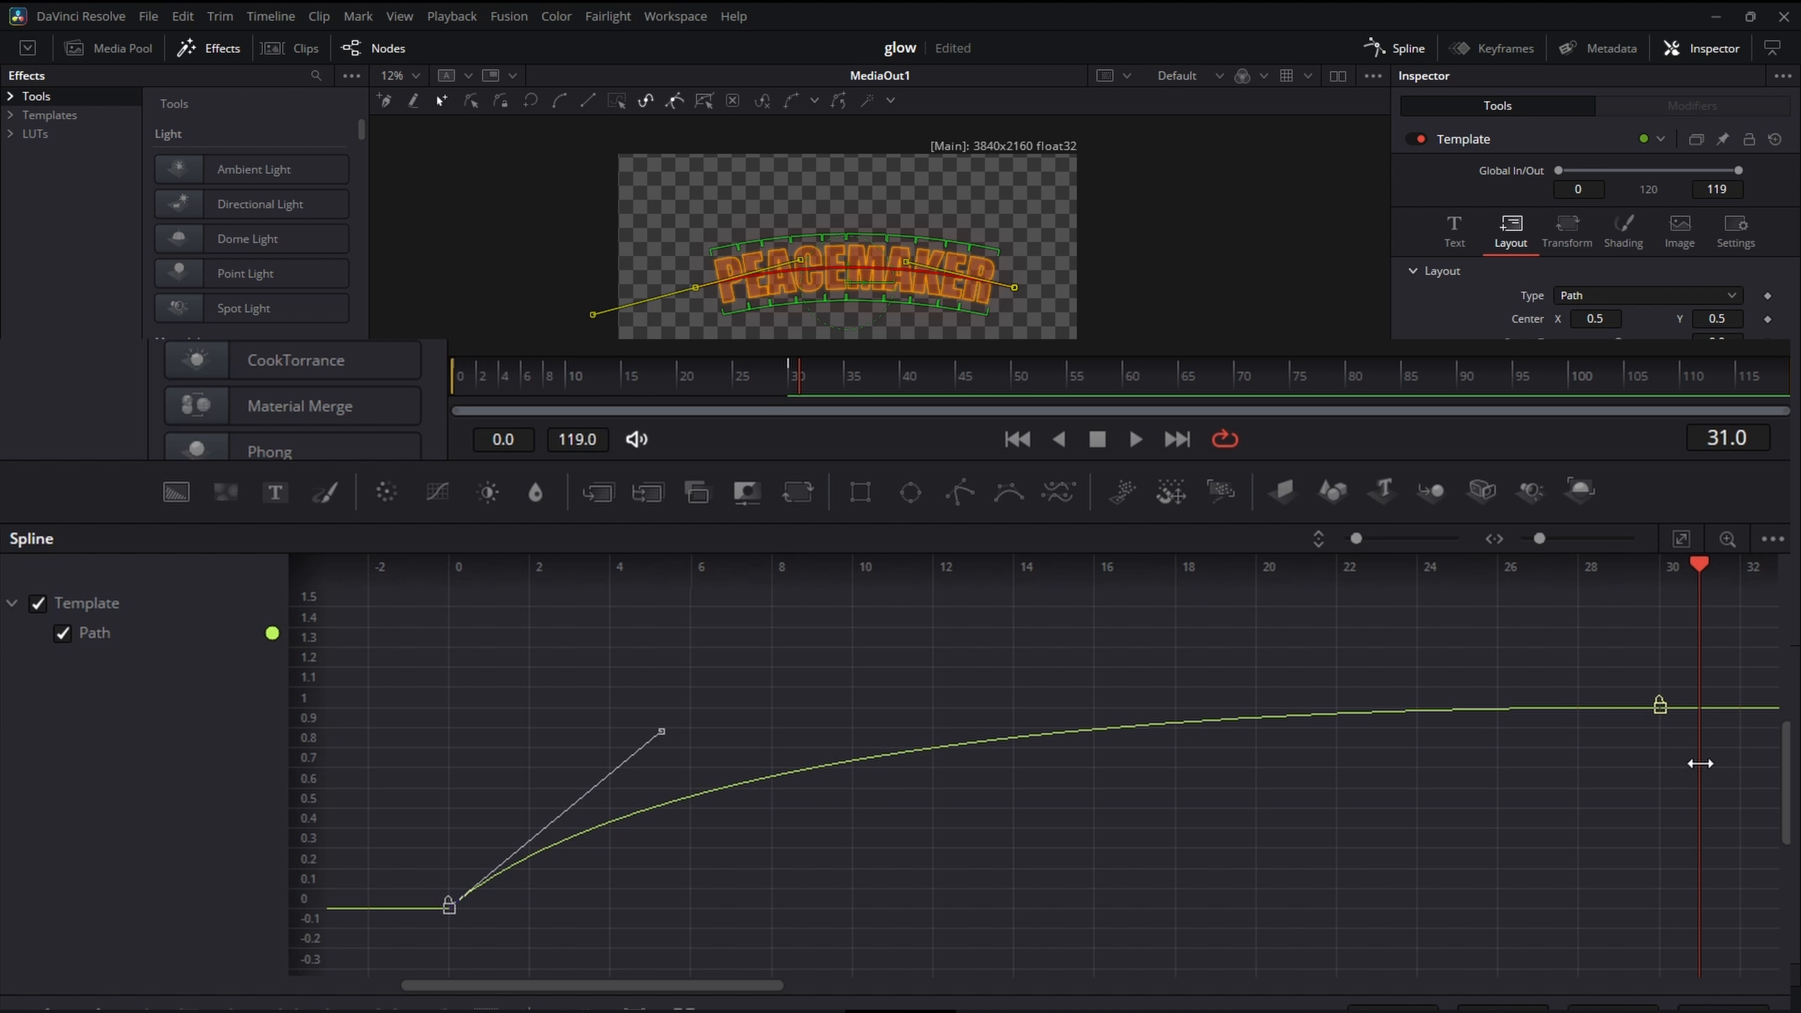
- Extend the last Path keyframe's handle horizontally back to about frame 14 and play the animation from frame 0
drag(1700, 763, 1539, 709)
click(1659, 705)
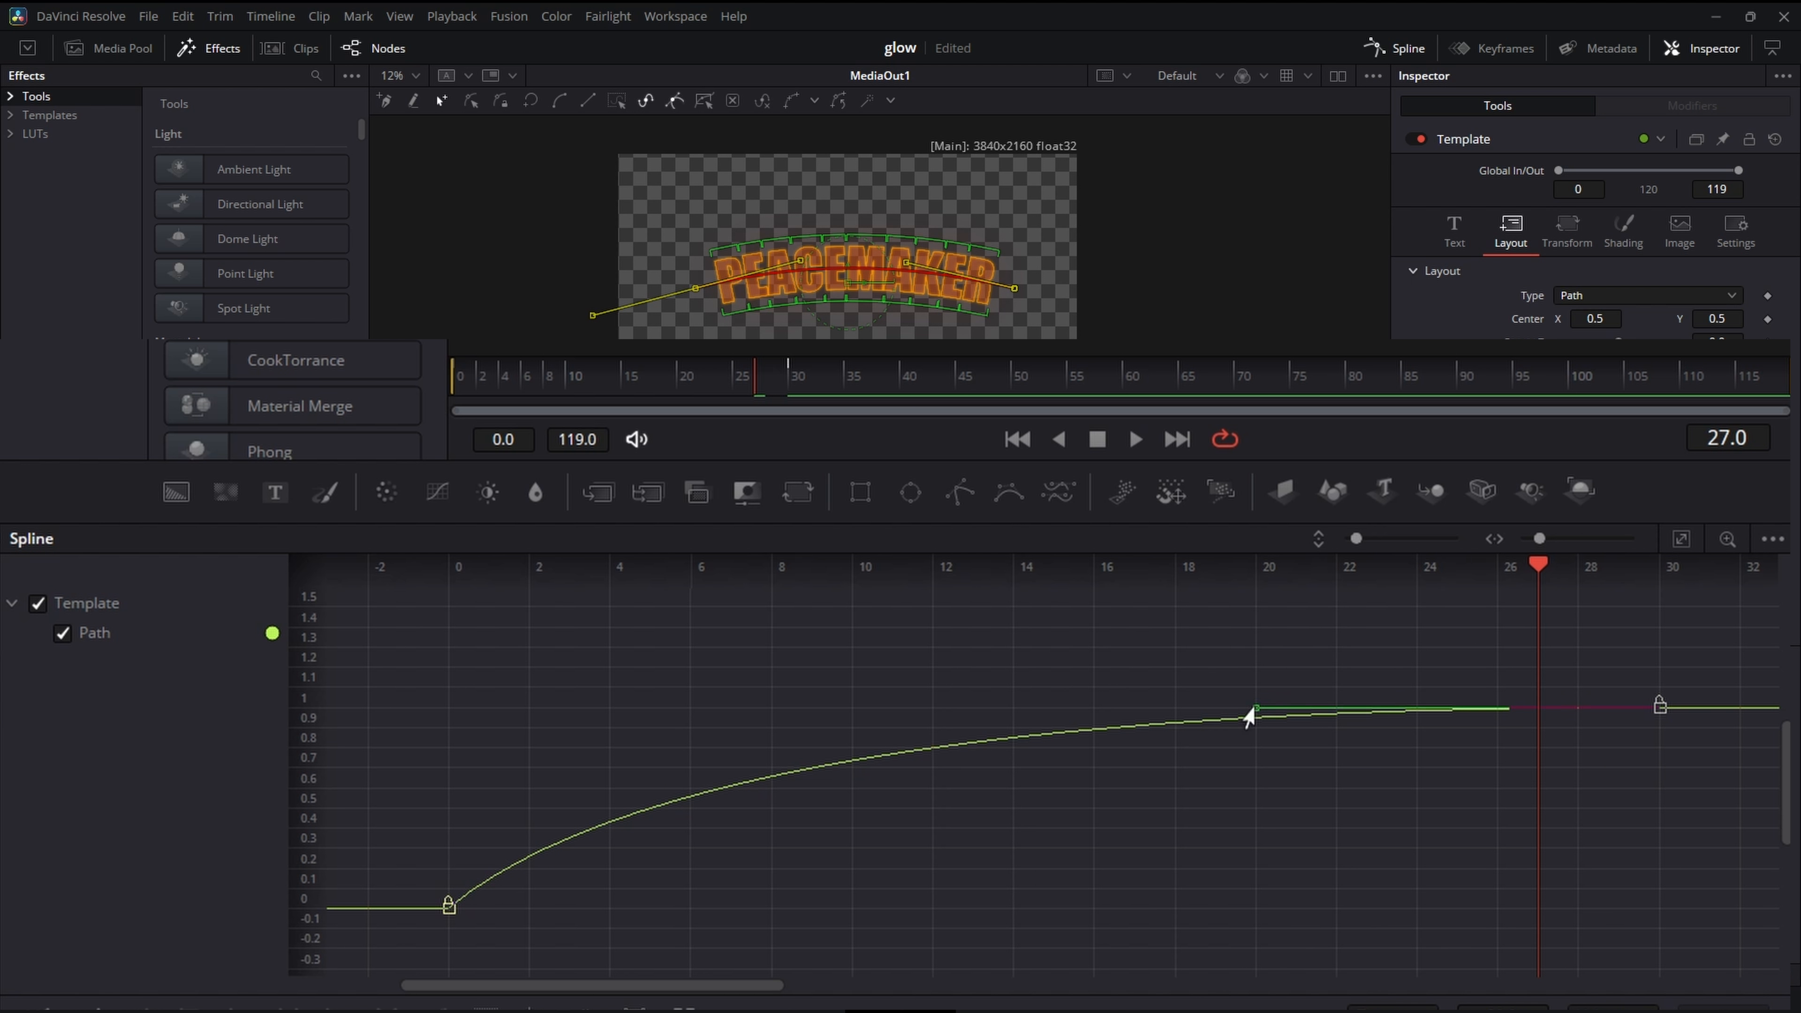
drag(1249, 716, 1024, 716)
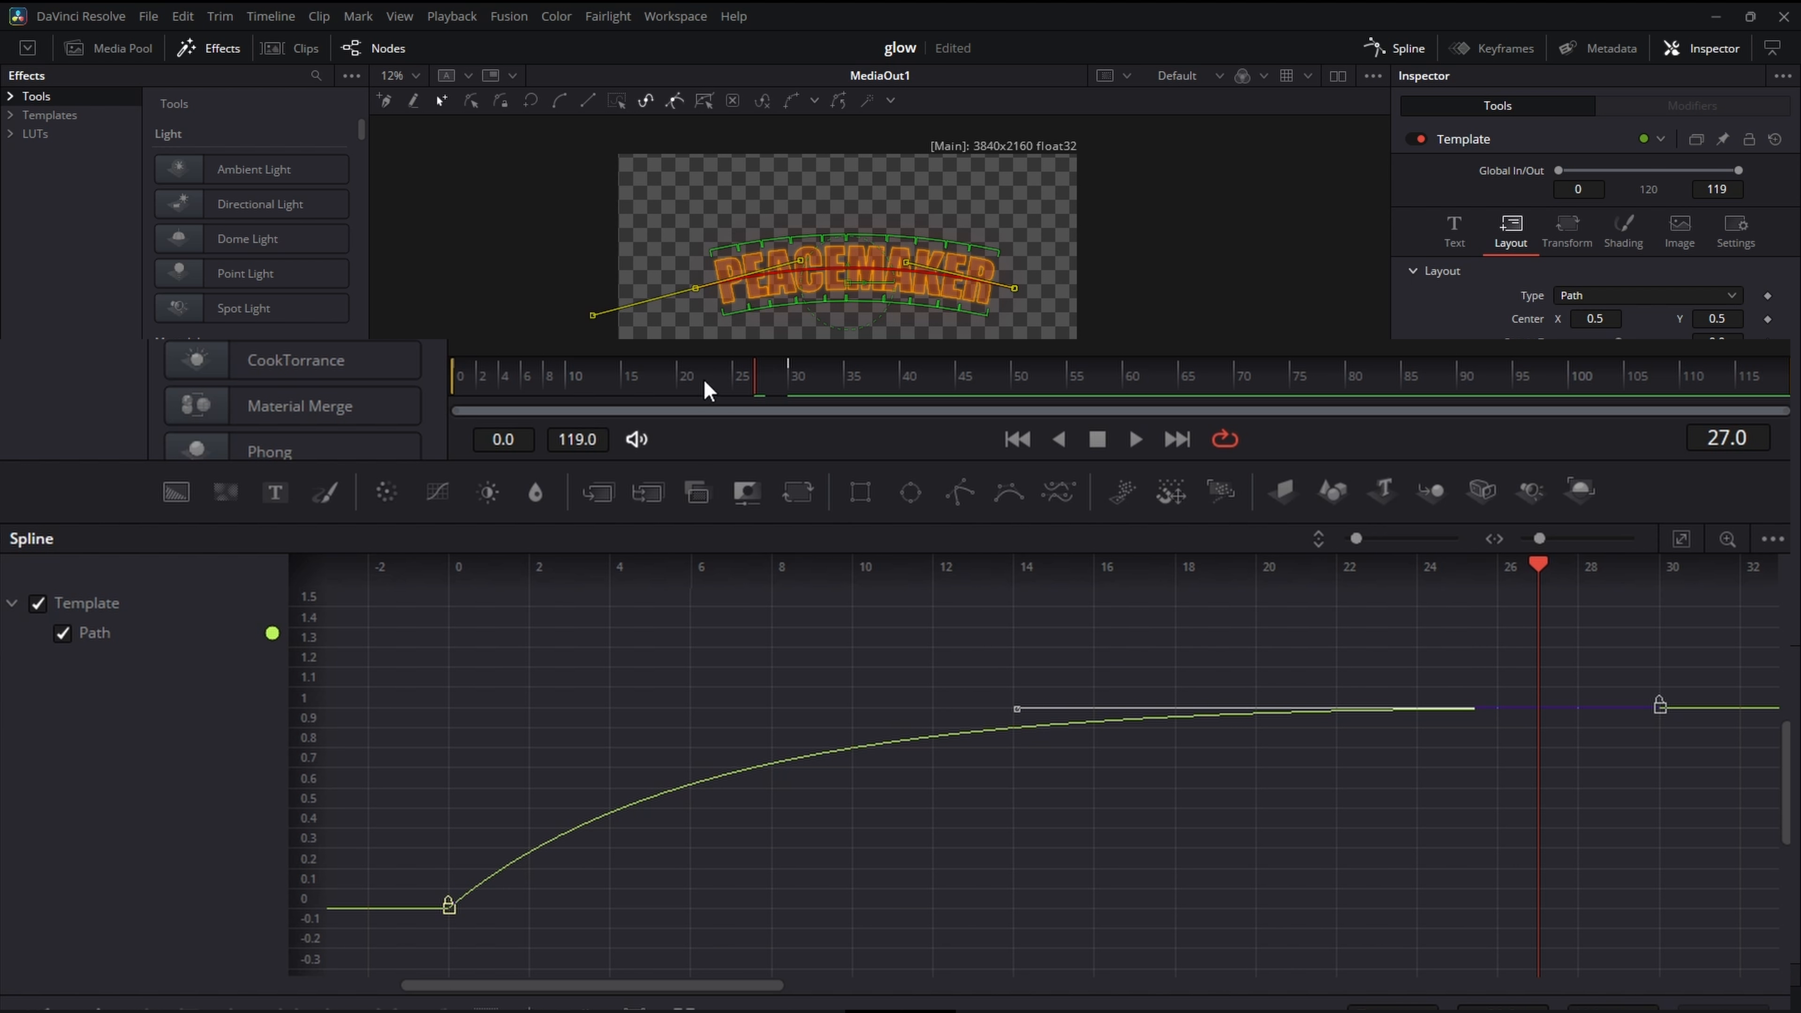
drag(704, 381, 454, 397)
key(space)
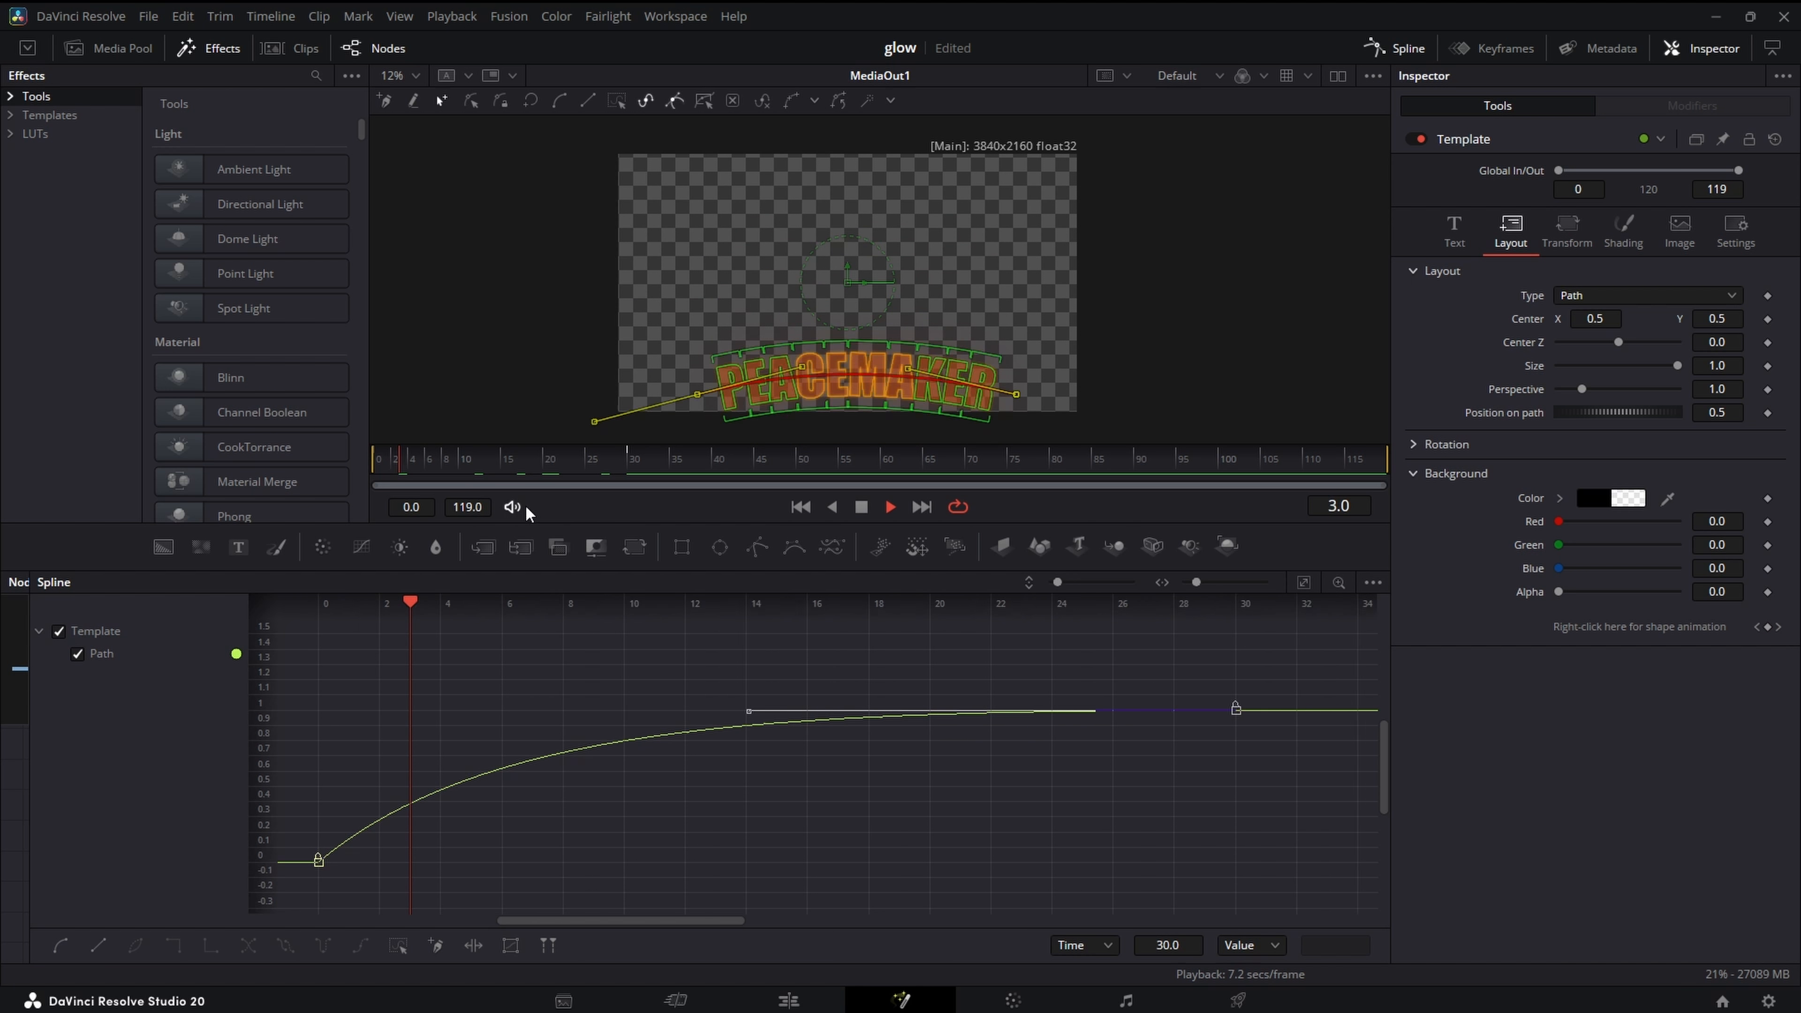
click(861, 505)
- At frame 0, pull both middle handles of the text path down so the title bends into a downward curve
drag(1077, 371, 1108, 268)
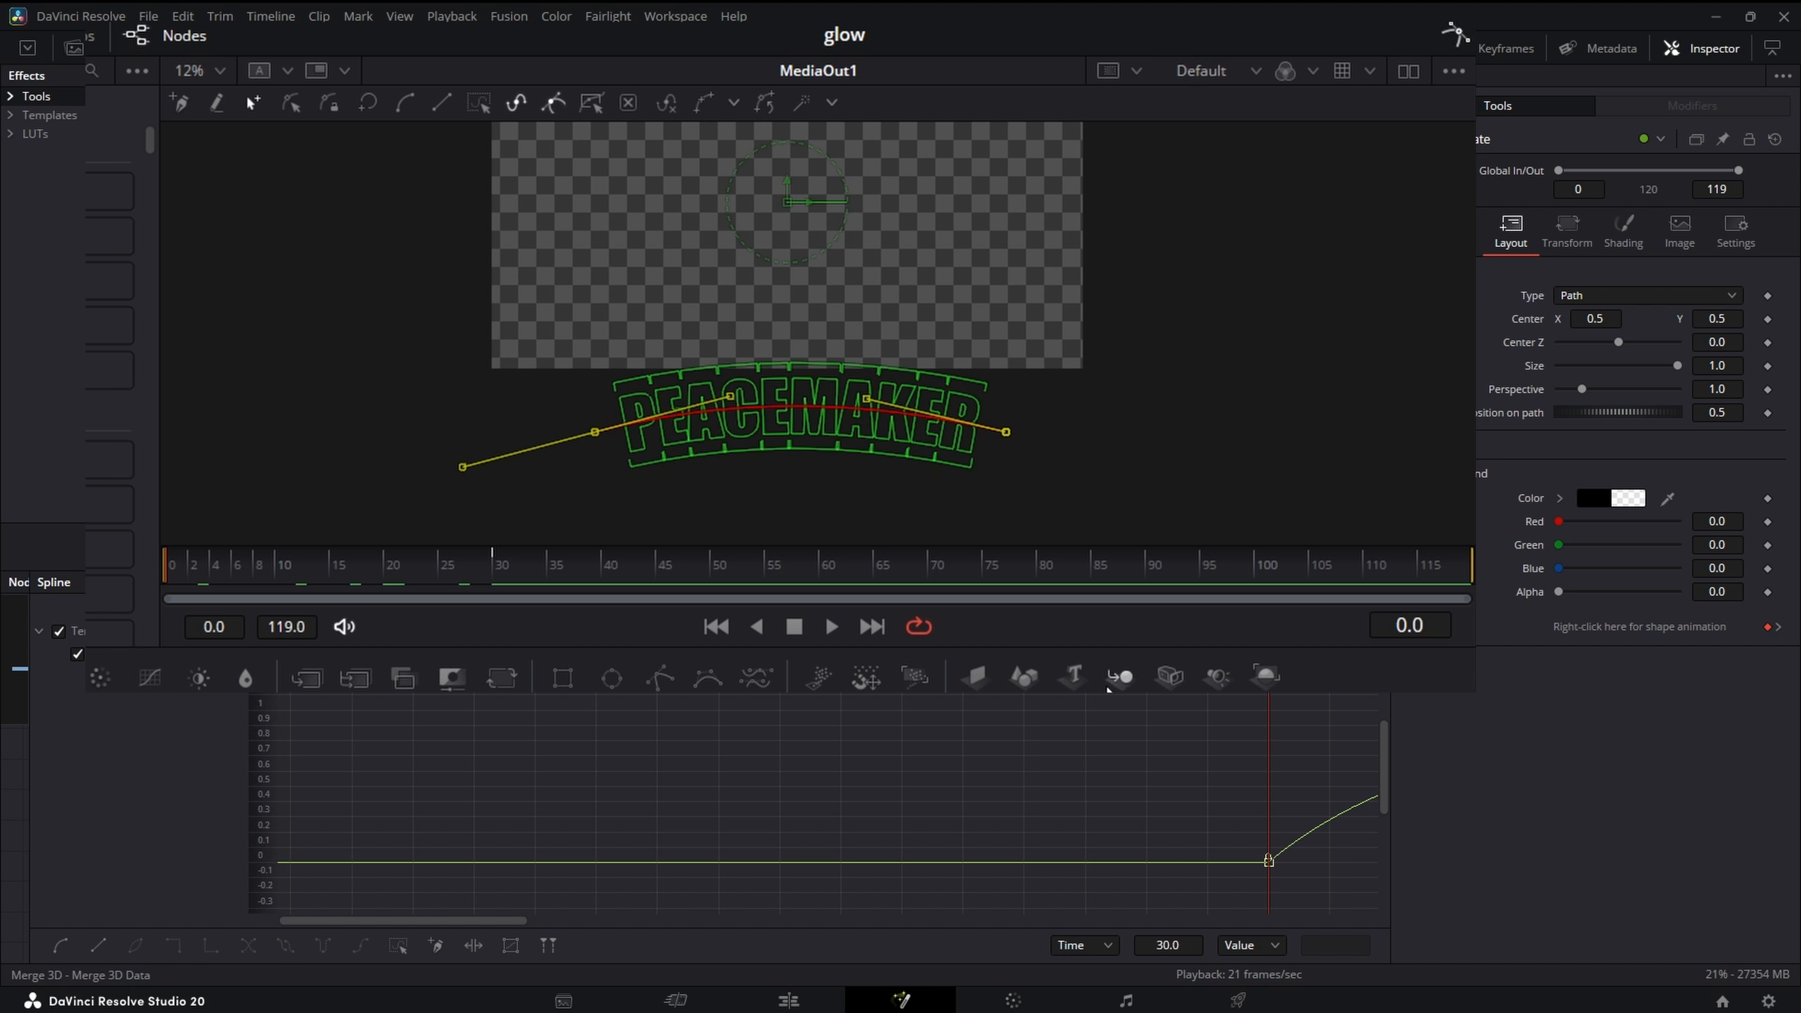
drag(866, 398, 844, 502)
drag(731, 396, 728, 495)
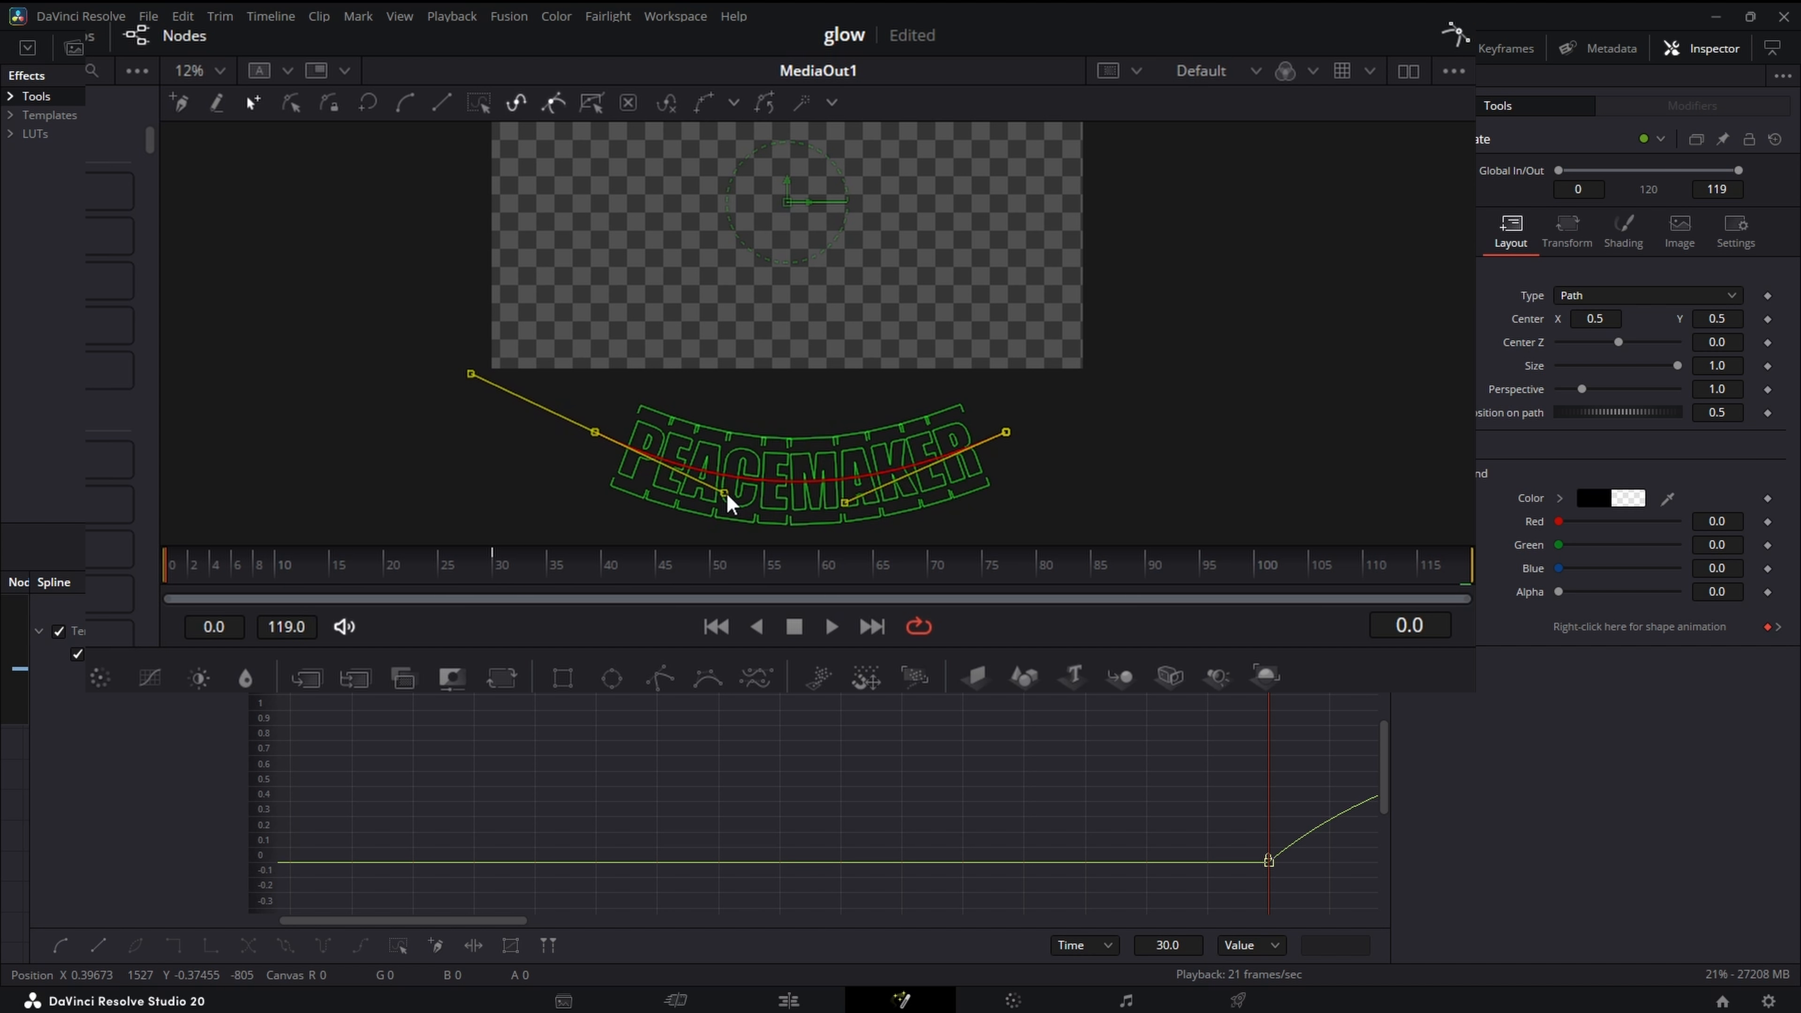
- Fit the image to the viewer and play the finished title animation from frame 0
click(177, 577)
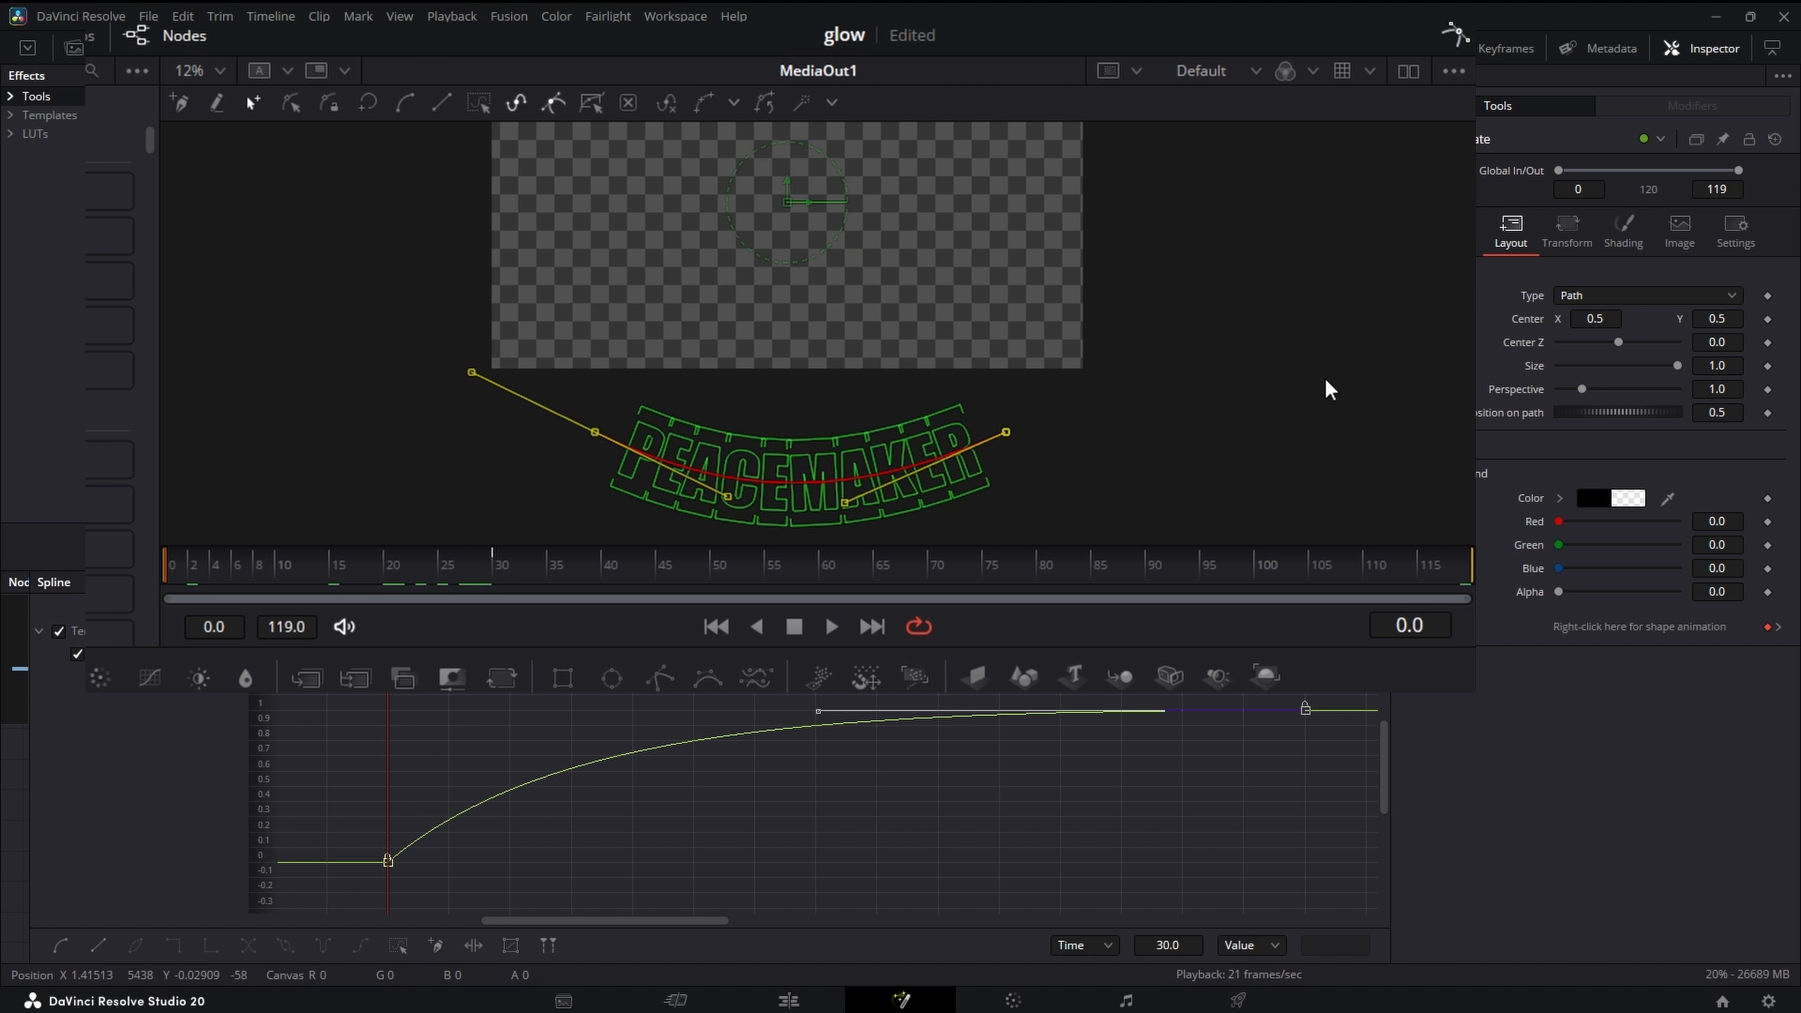
click(415, 77)
click(402, 100)
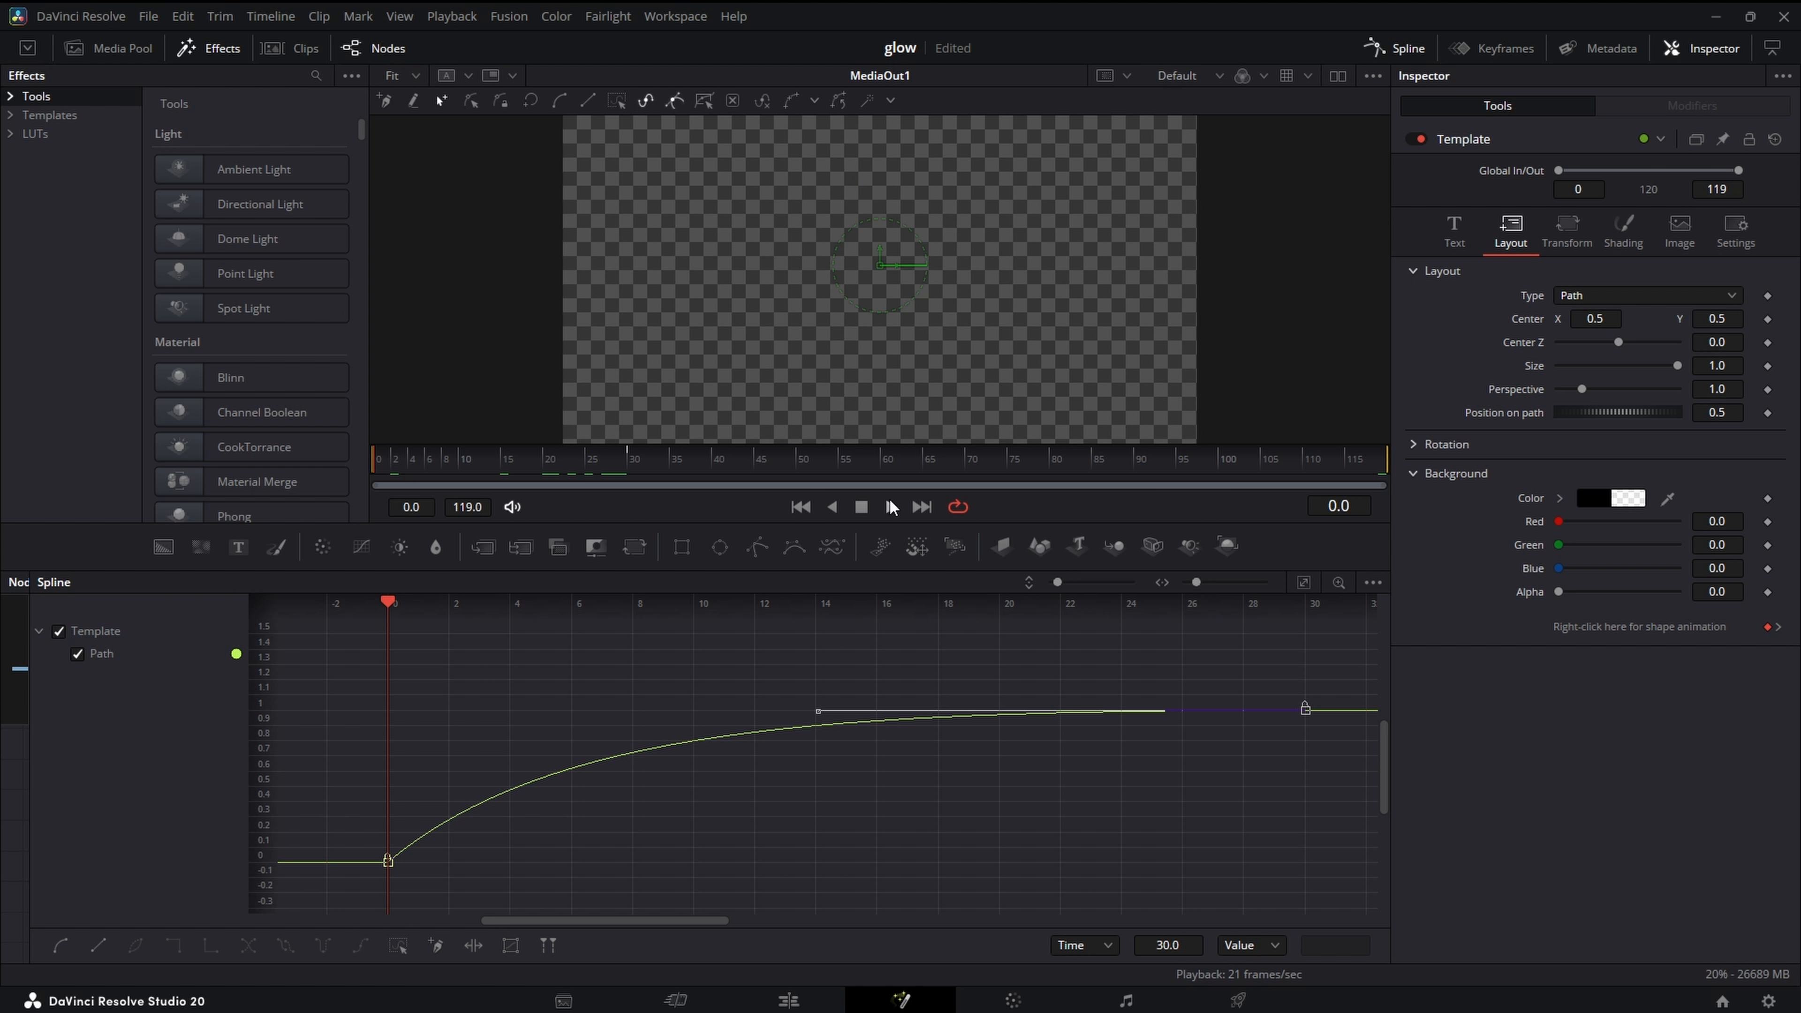
click(891, 507)
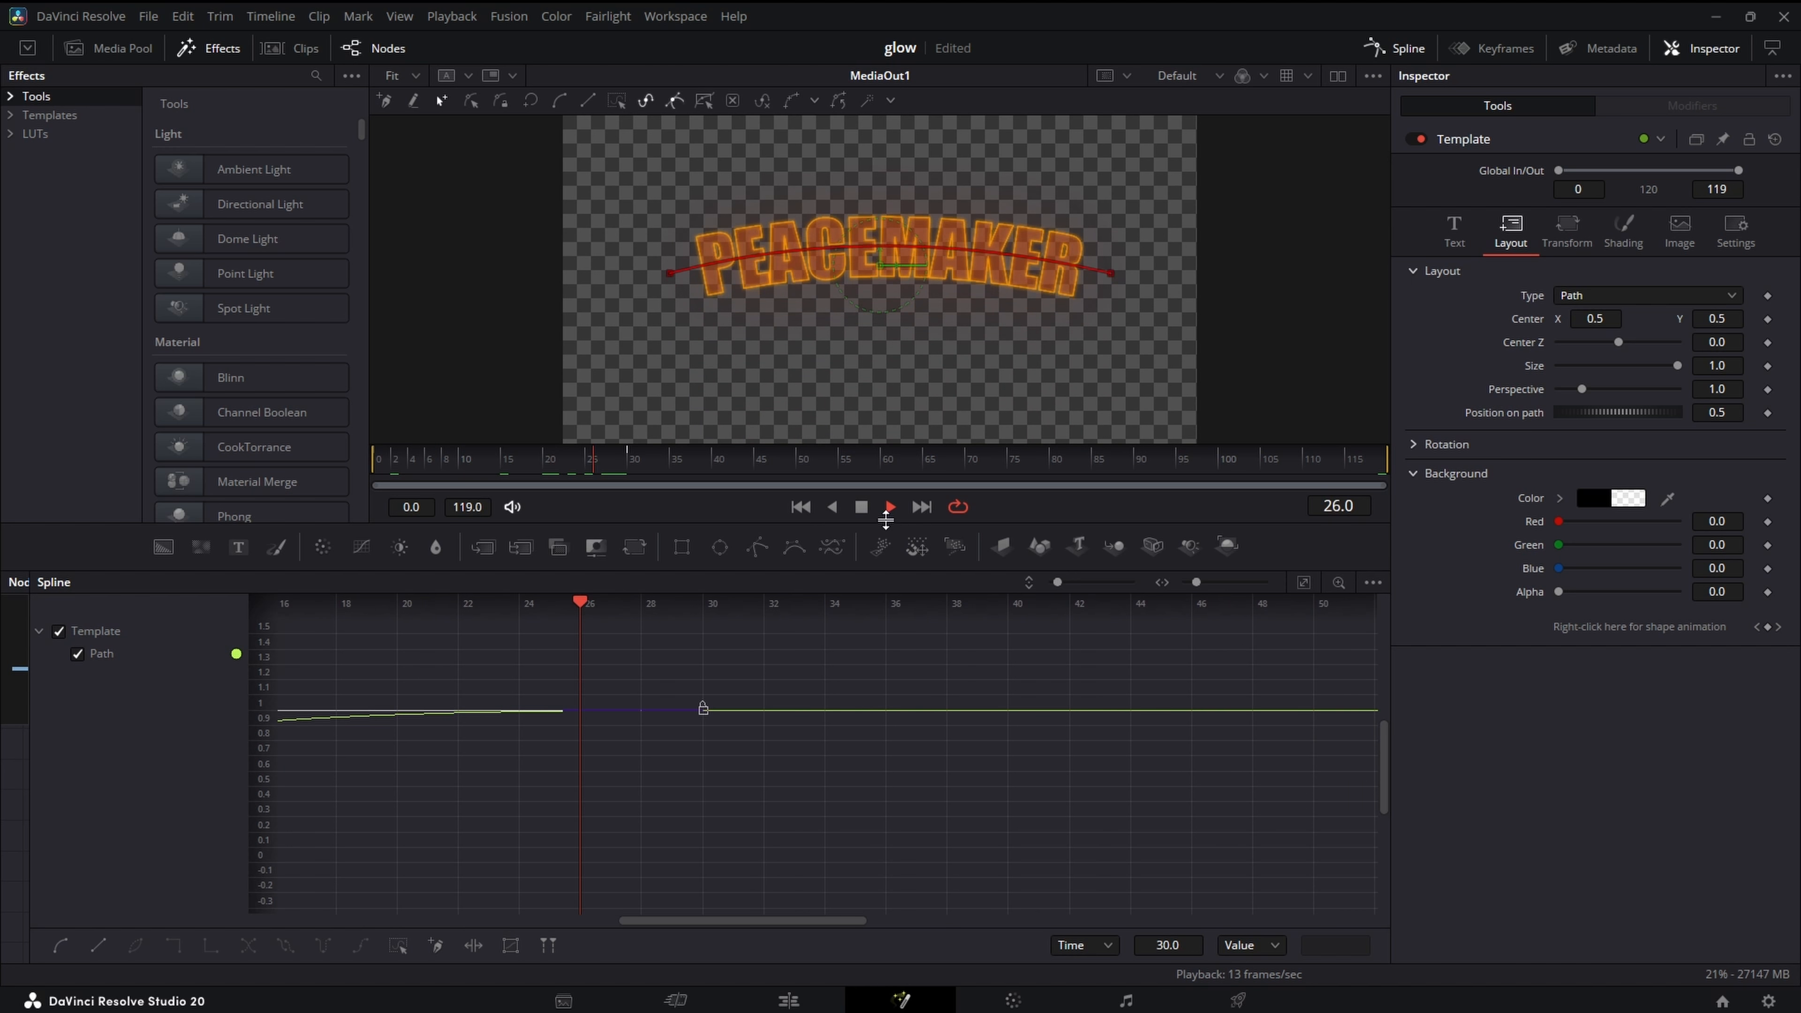
click(890, 507)
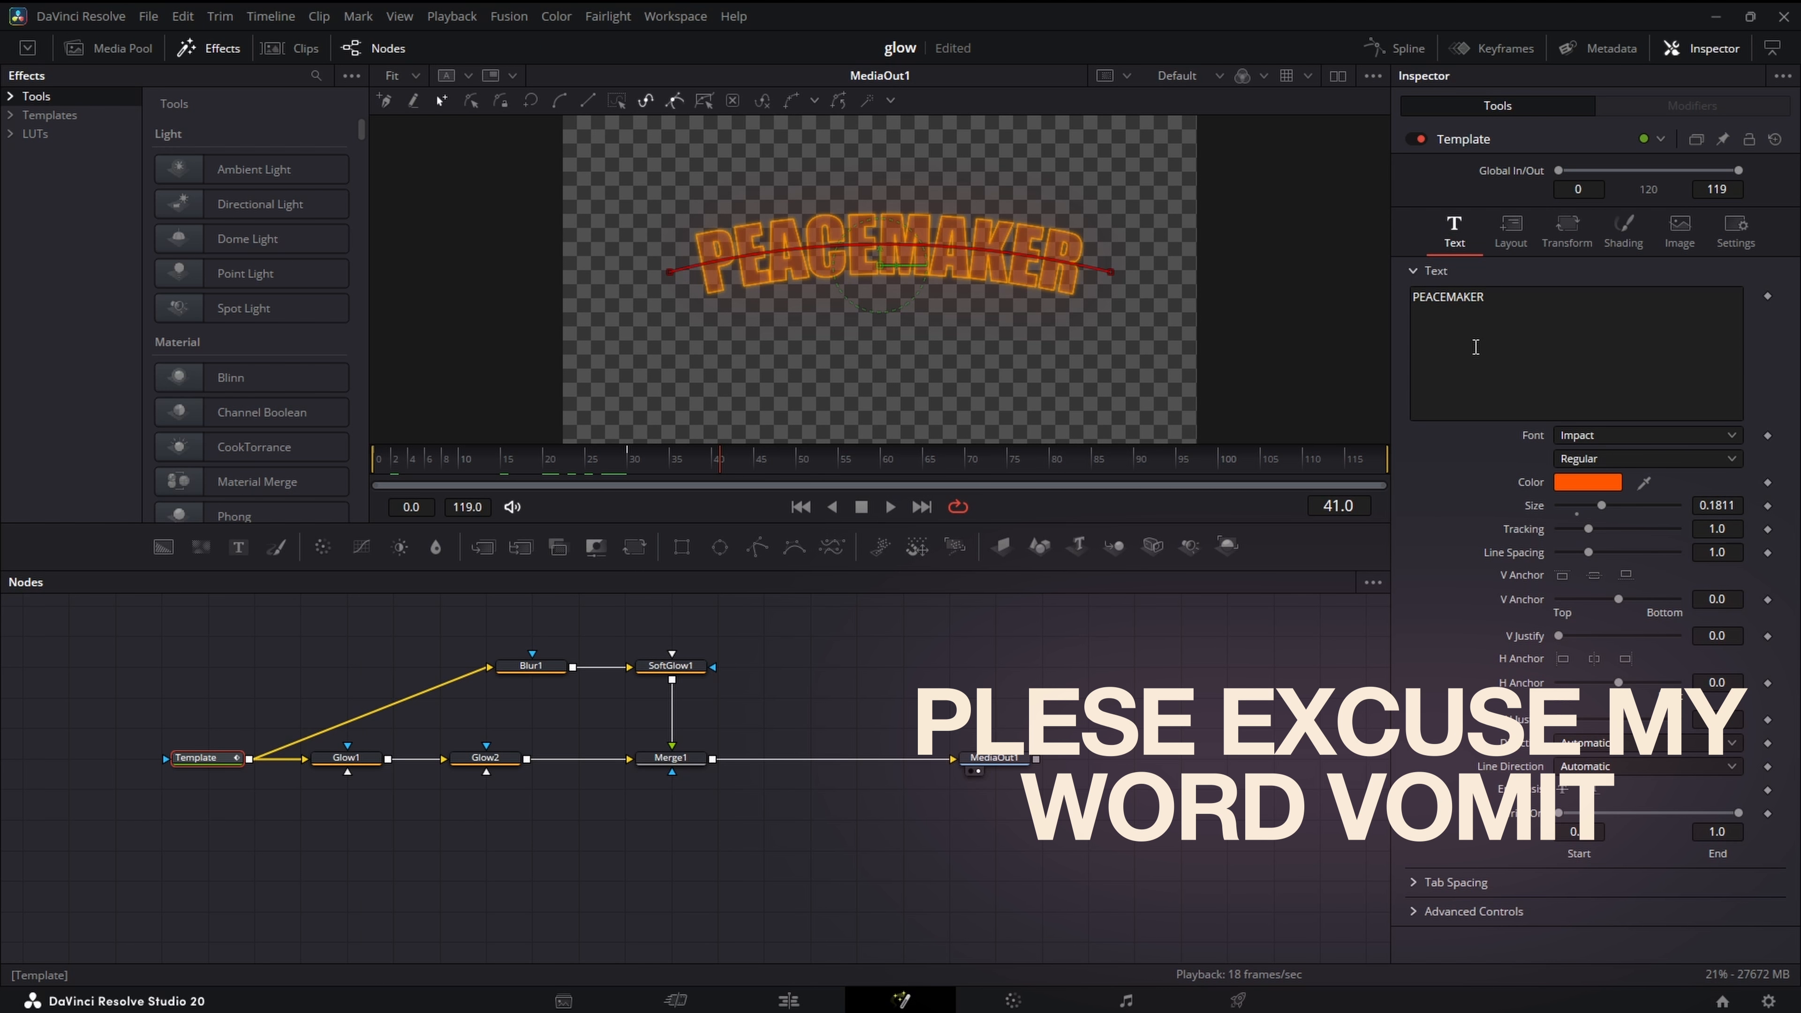
- Add a Follower modifier to the PEACEMAKER text and keyframe its character offset at frame 35
right_click(1476, 347)
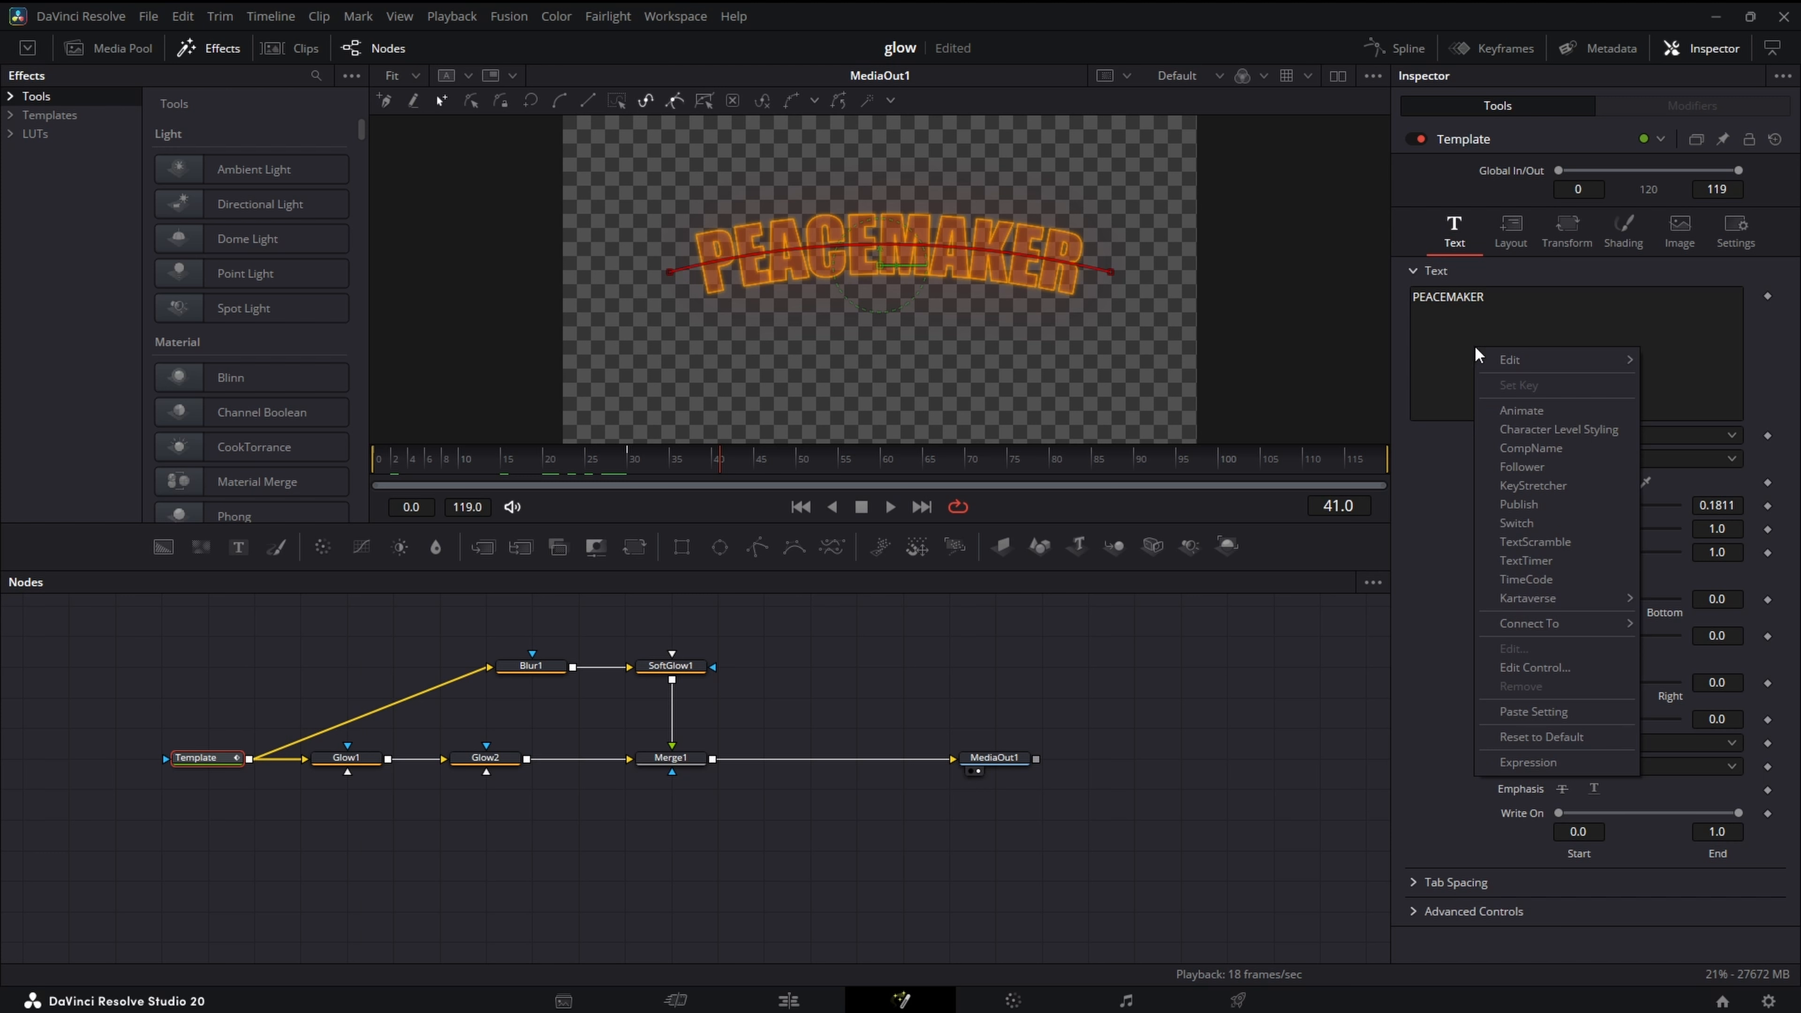
click(1571, 468)
click(1679, 133)
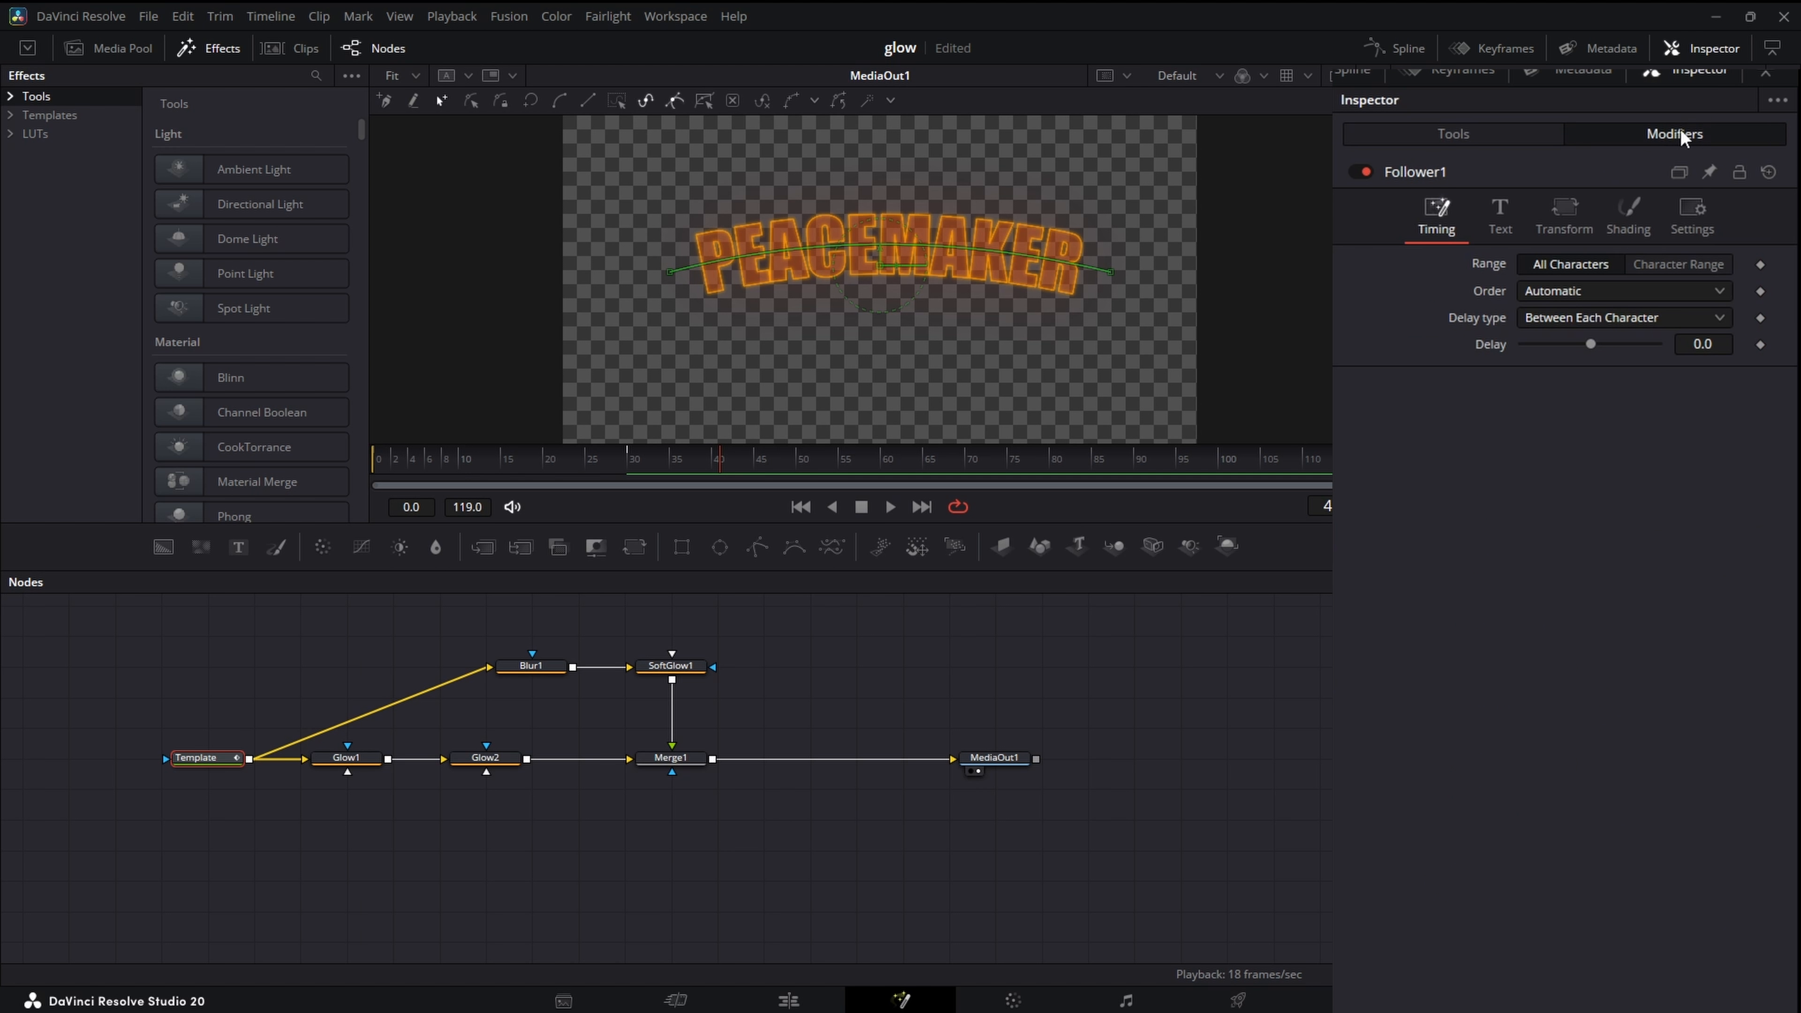
click(1581, 234)
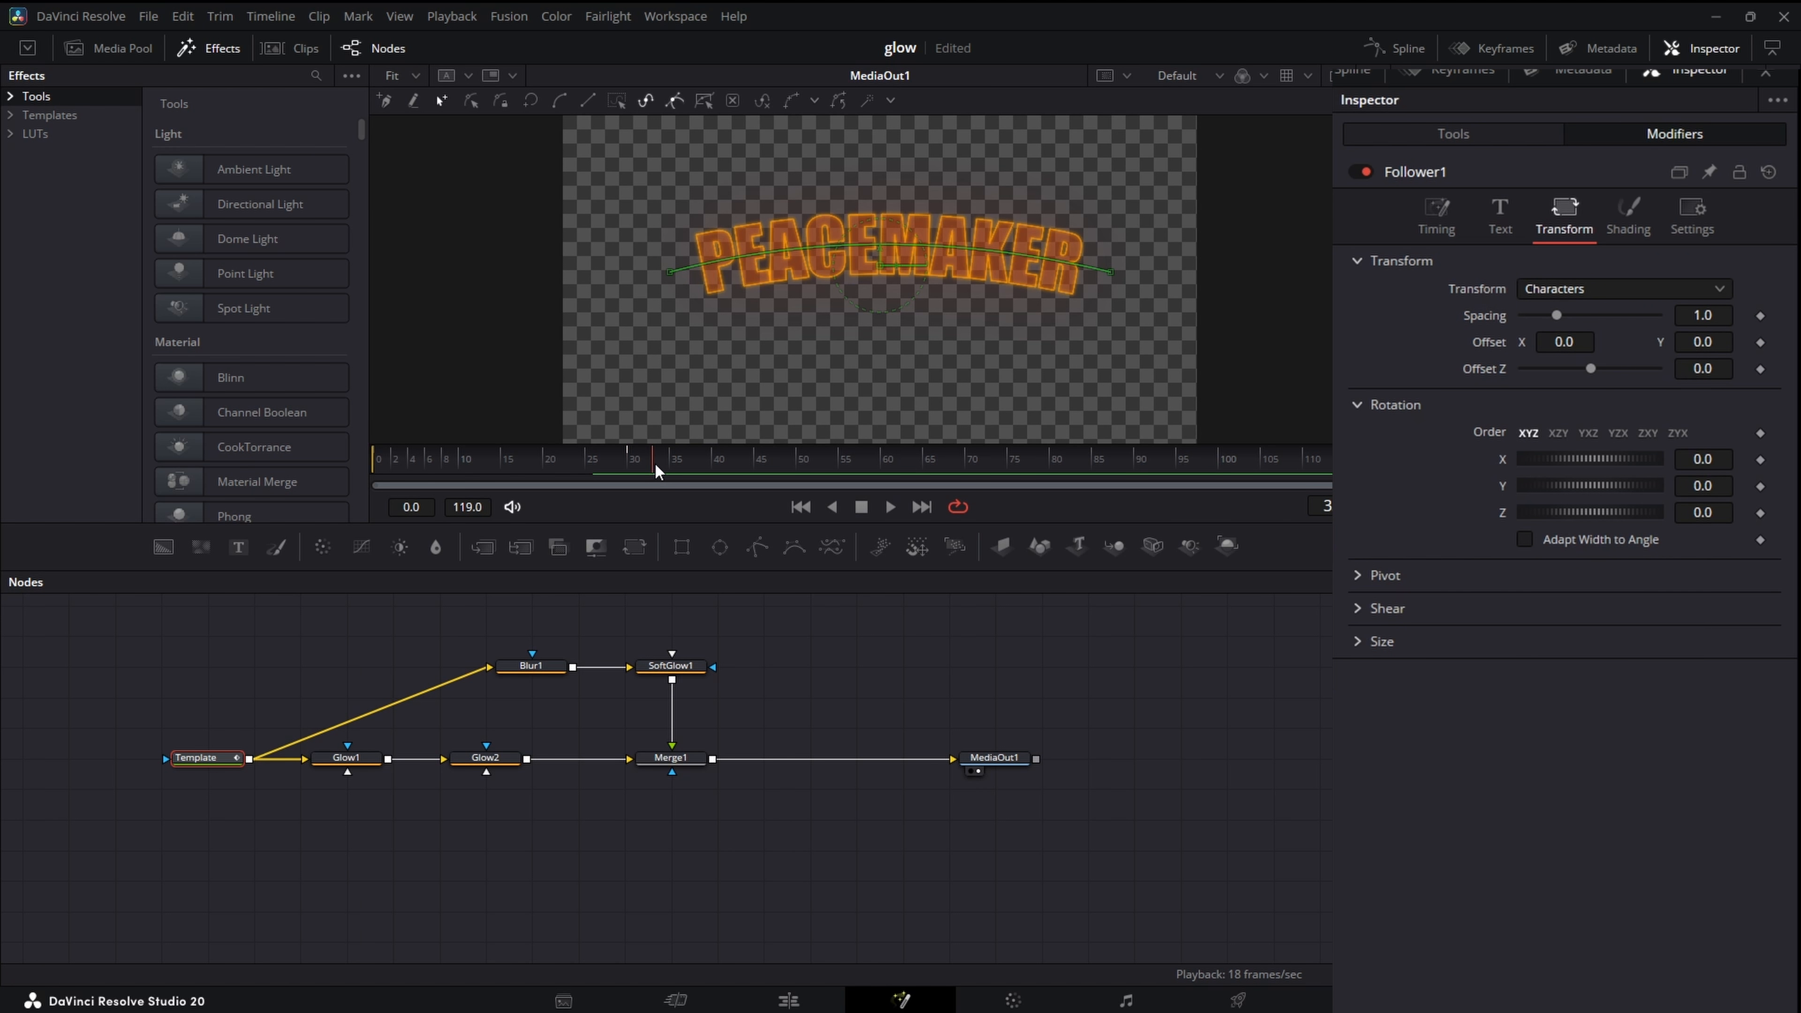
click(1760, 342)
- At frame 0, set the Follower's Y offset to -0.036
click(797, 508)
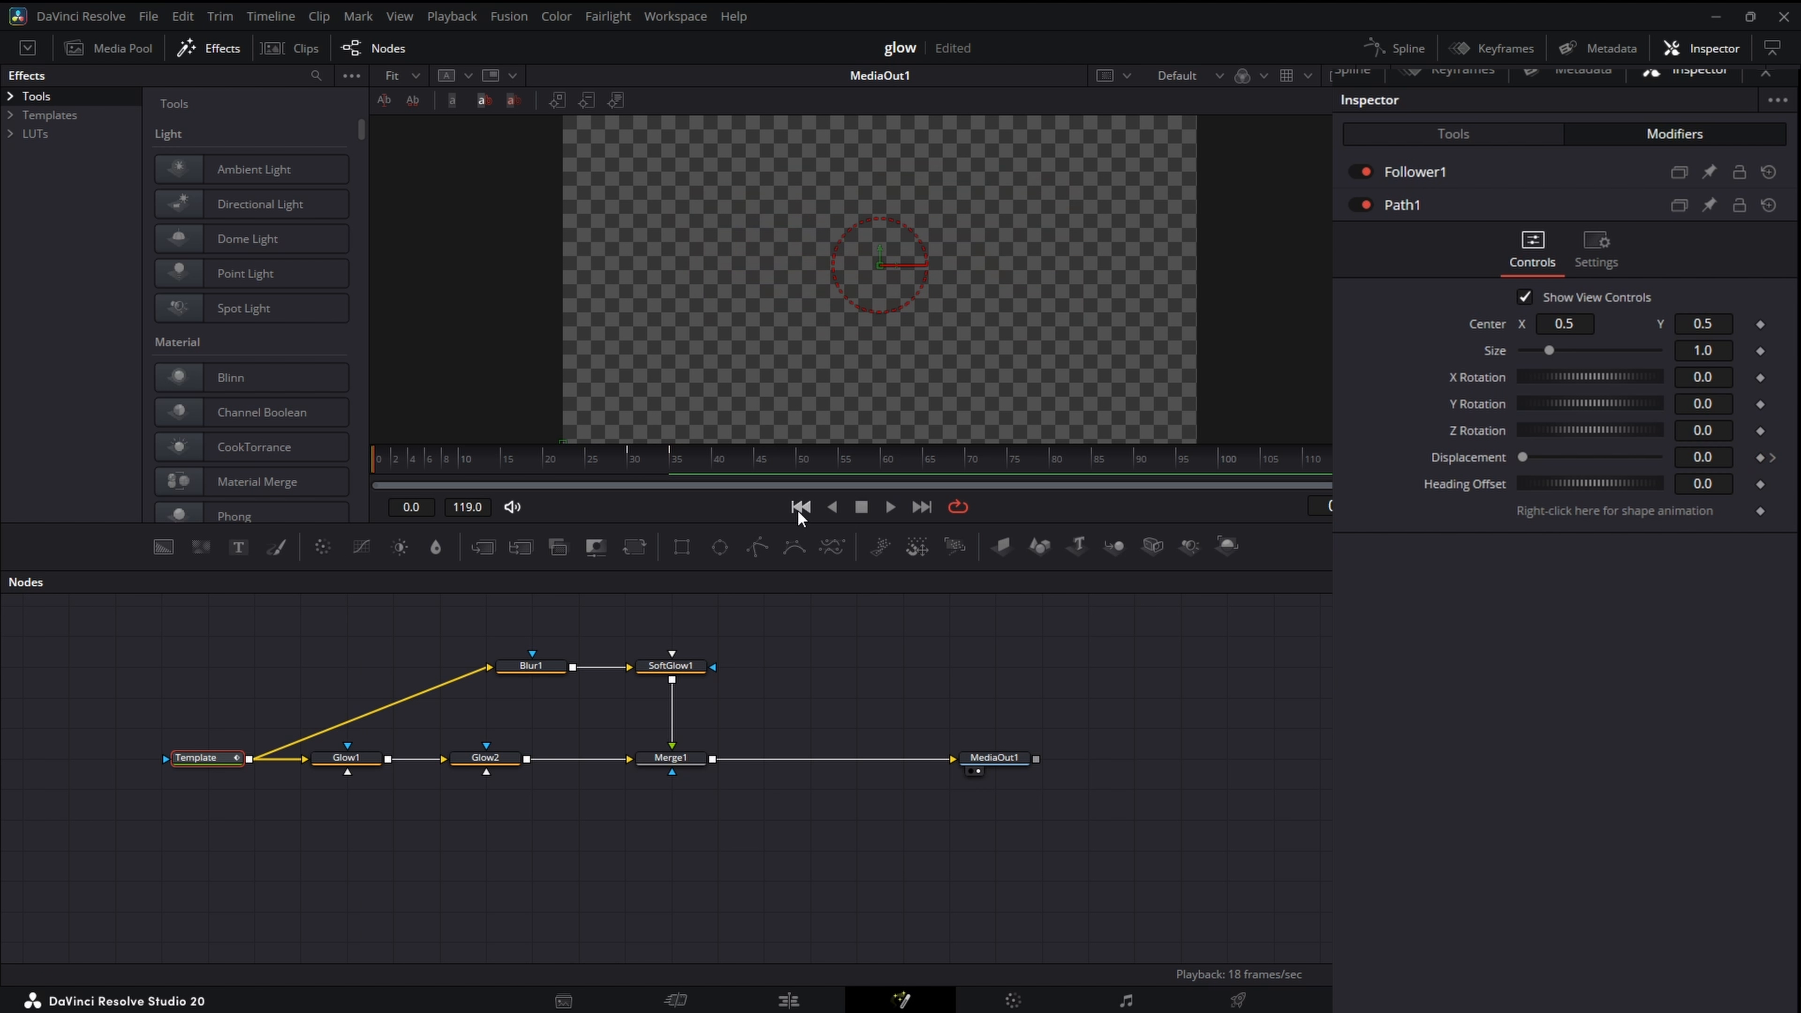
click(1550, 179)
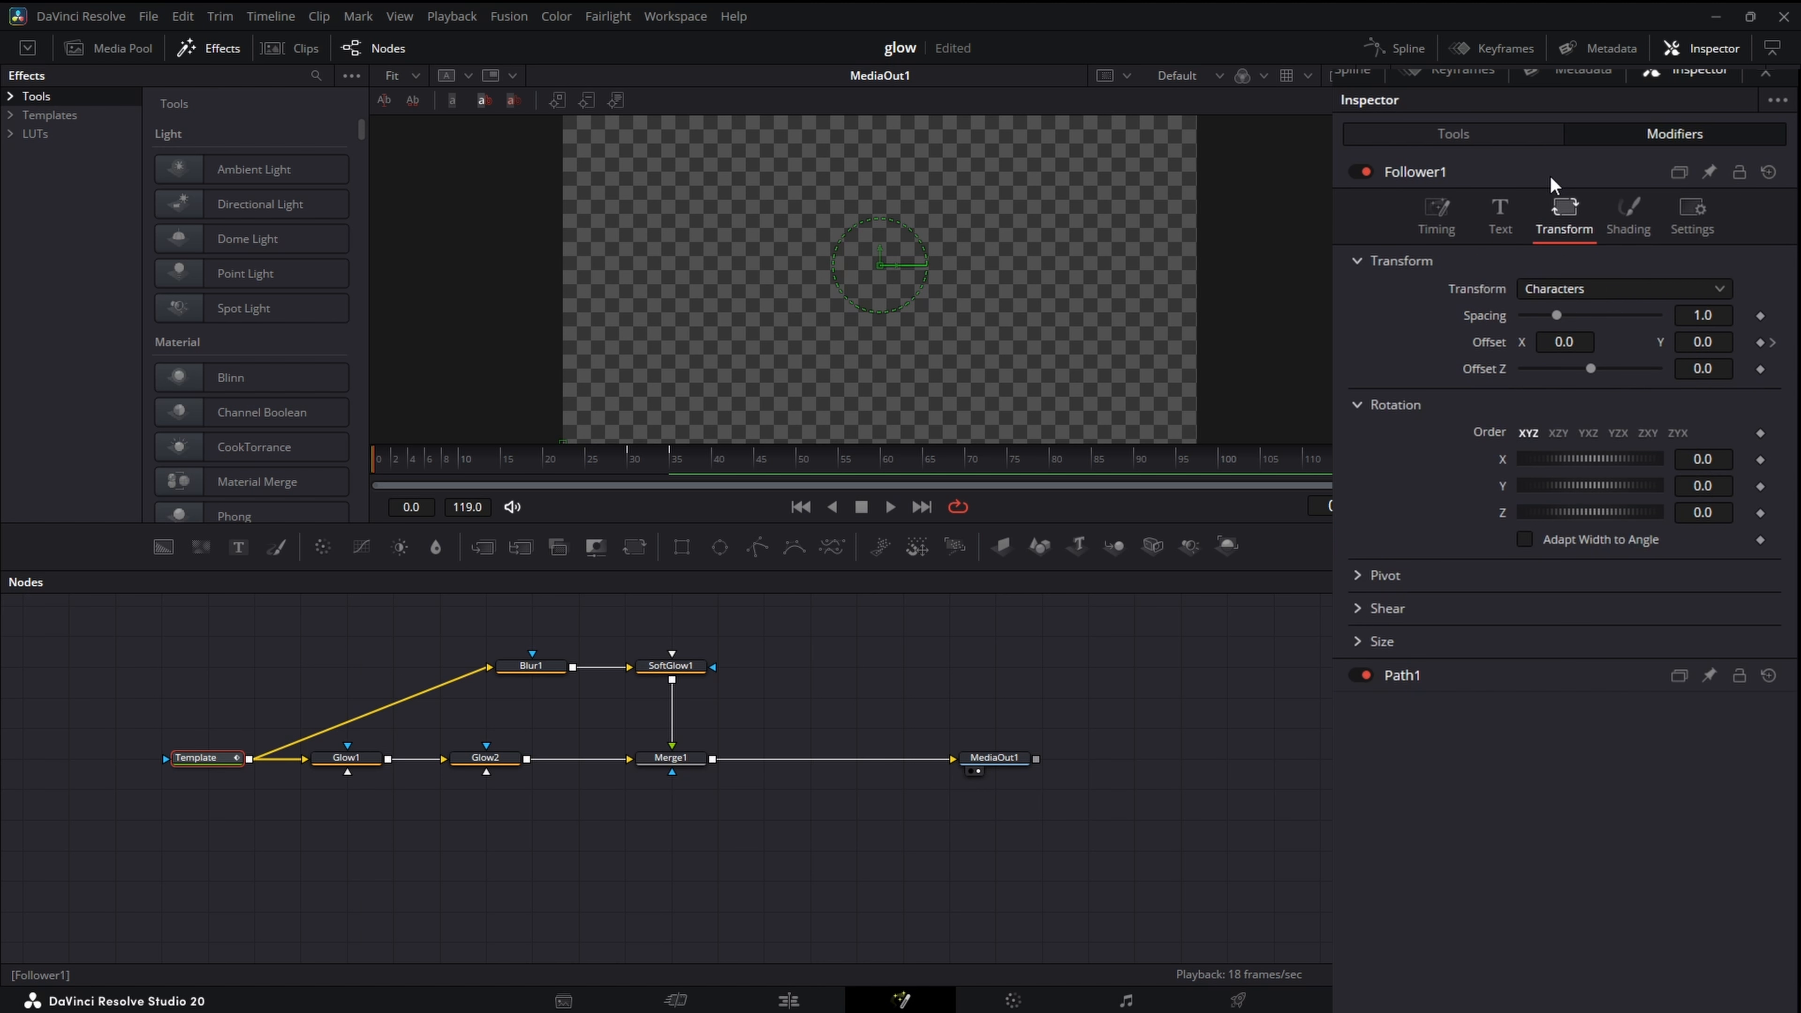
drag(1101, 350, 1067, 237)
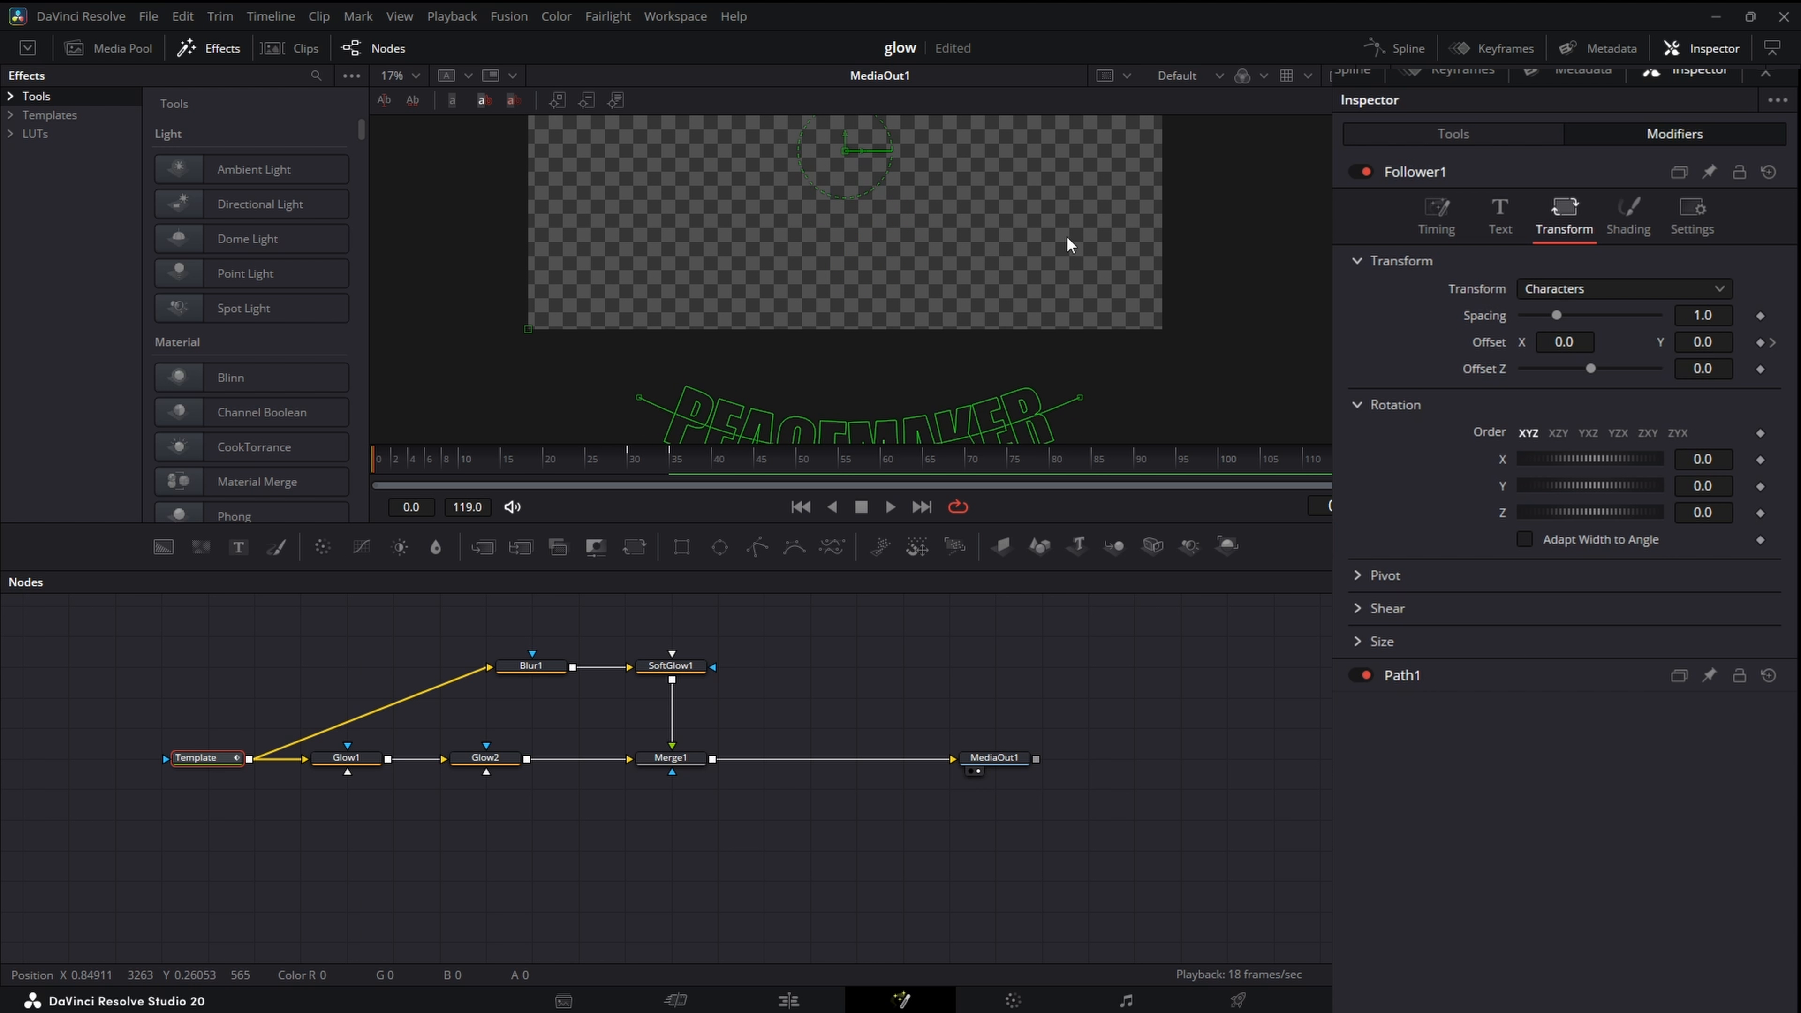
drag(1727, 346, 1713, 346)
- Set the Follower's delay between each character to 0.6, play the animation, and raise the delay to 2.6
double_click(1714, 346)
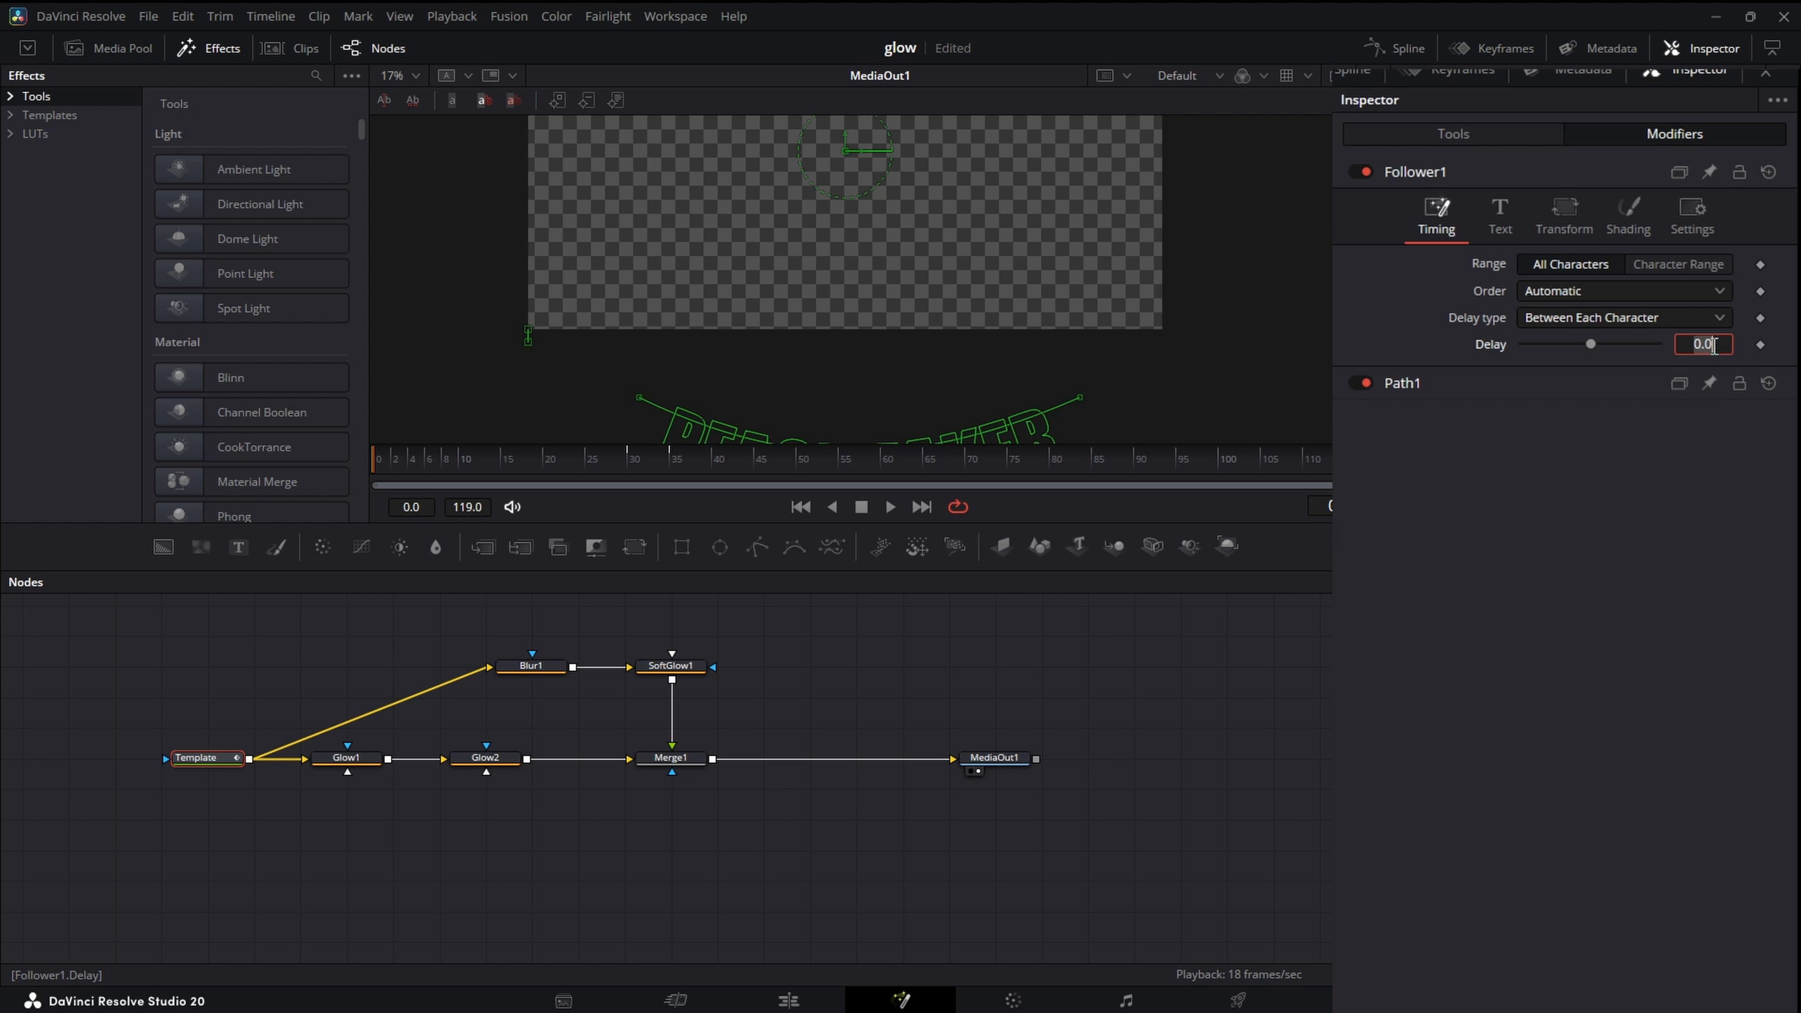
key(Return)
scroll(1062, 332, down, 3)
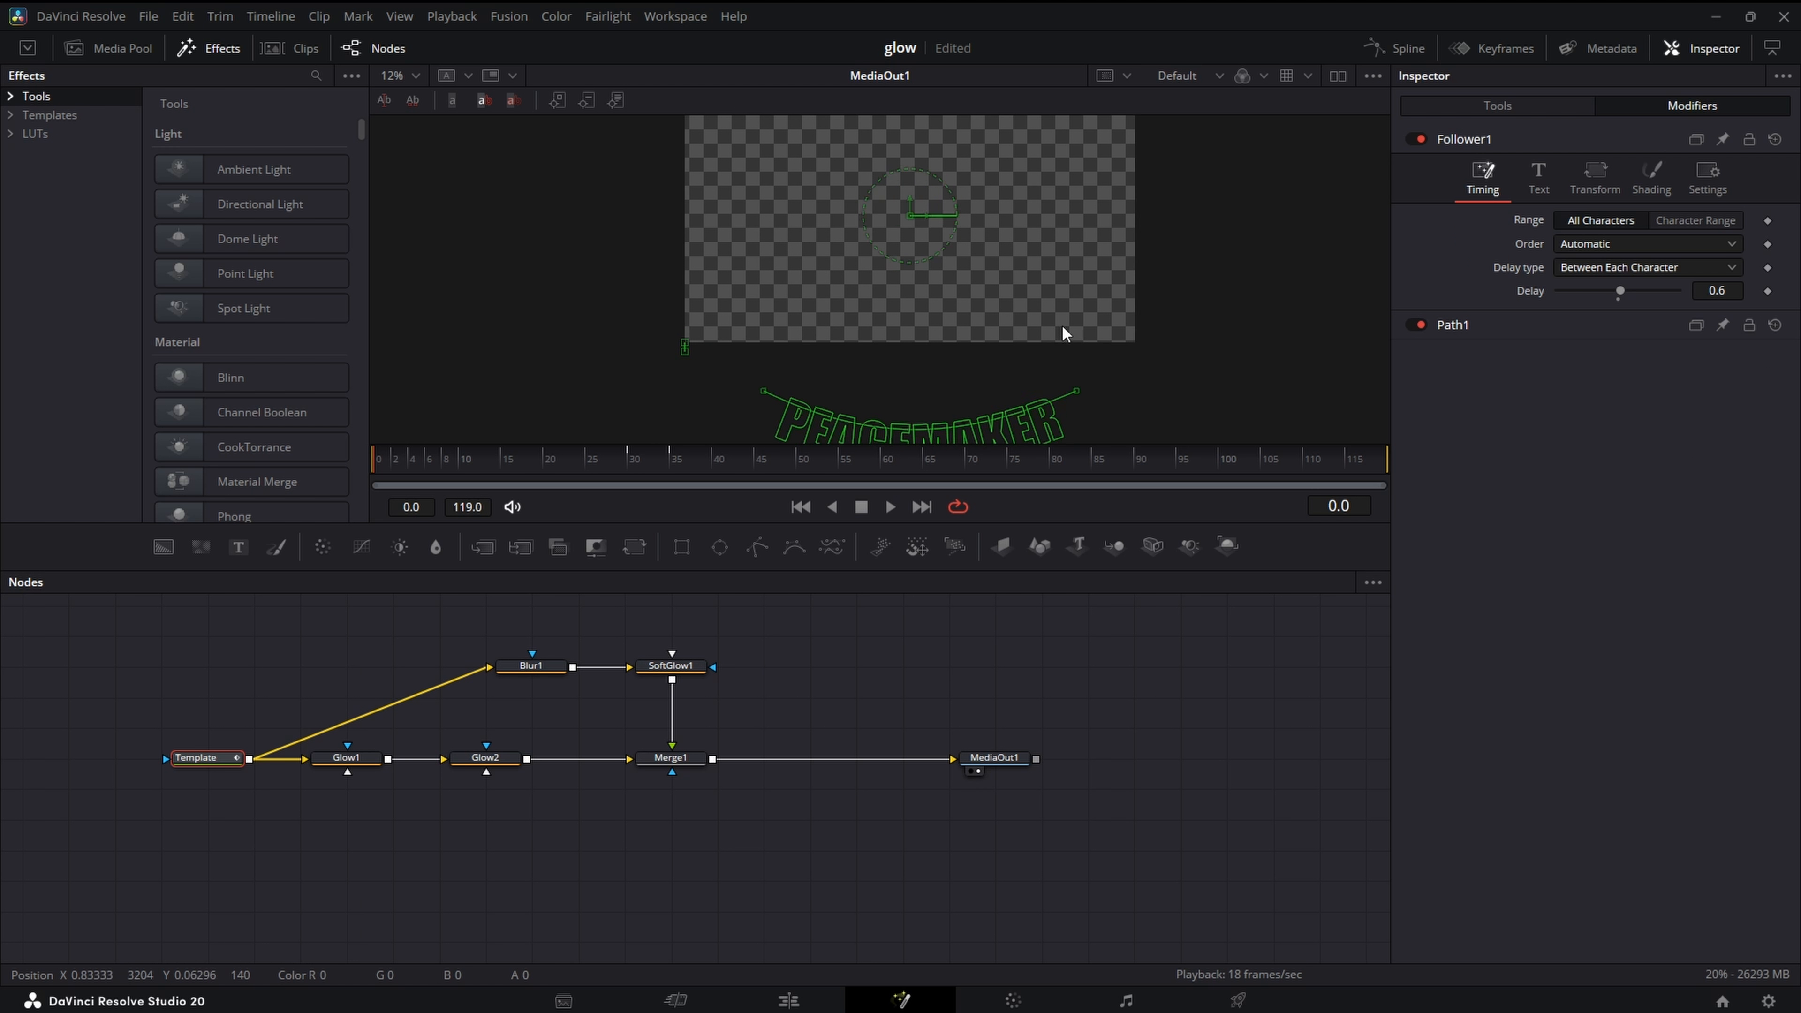
drag(1062, 331, 1068, 342)
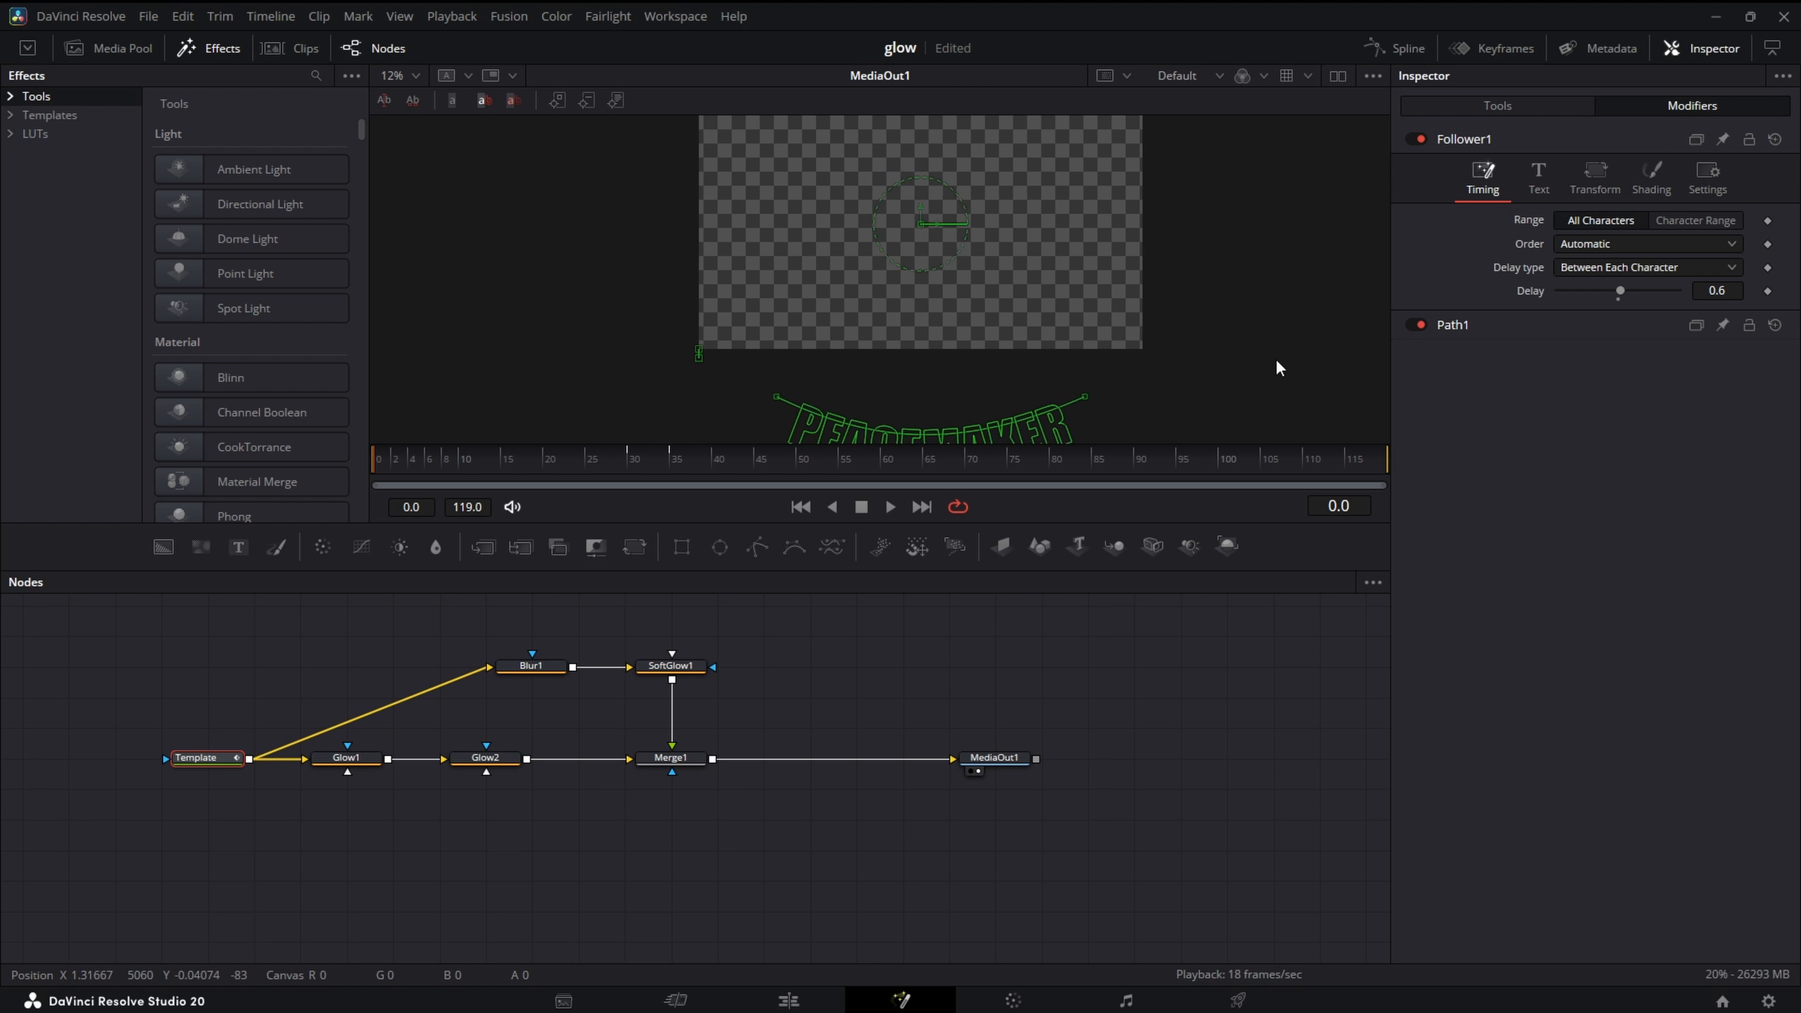
scroll(1277, 366, down, 2)
drag(1213, 366, 1119, 350)
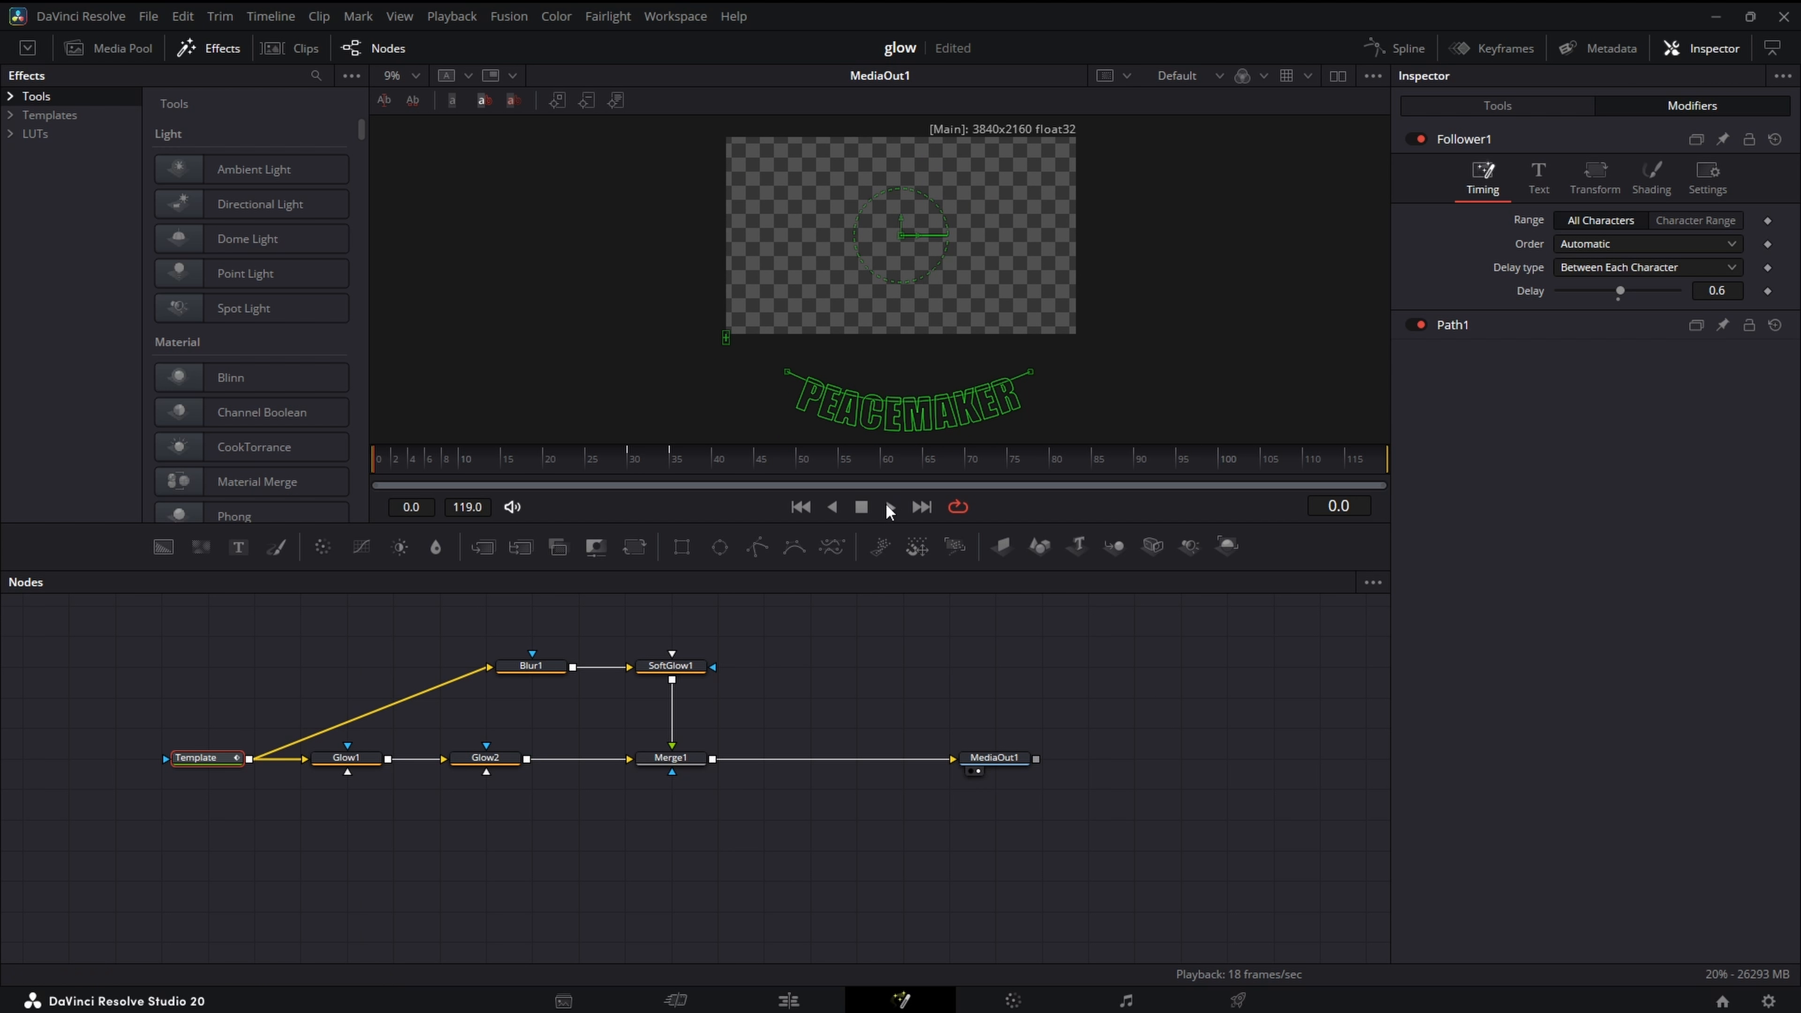
click(890, 512)
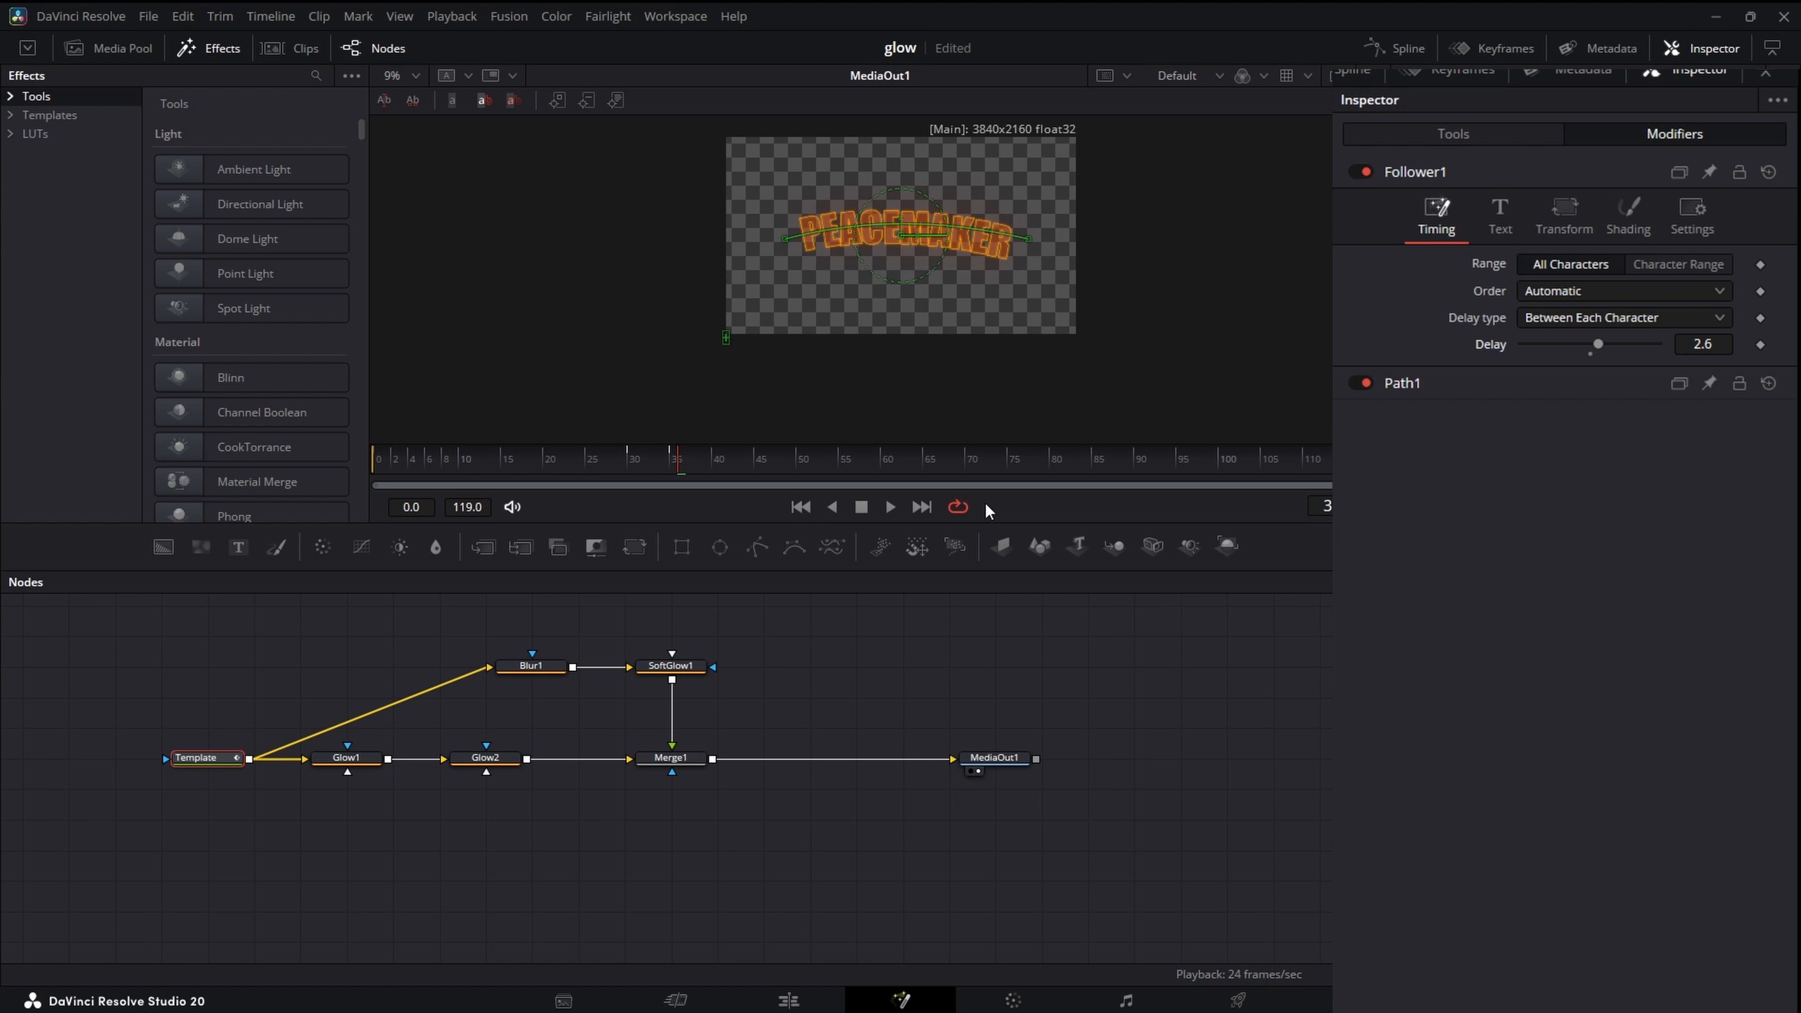
- Set the Follower's character order to Inside Out and play the animation
click(1617, 294)
click(1629, 389)
click(890, 506)
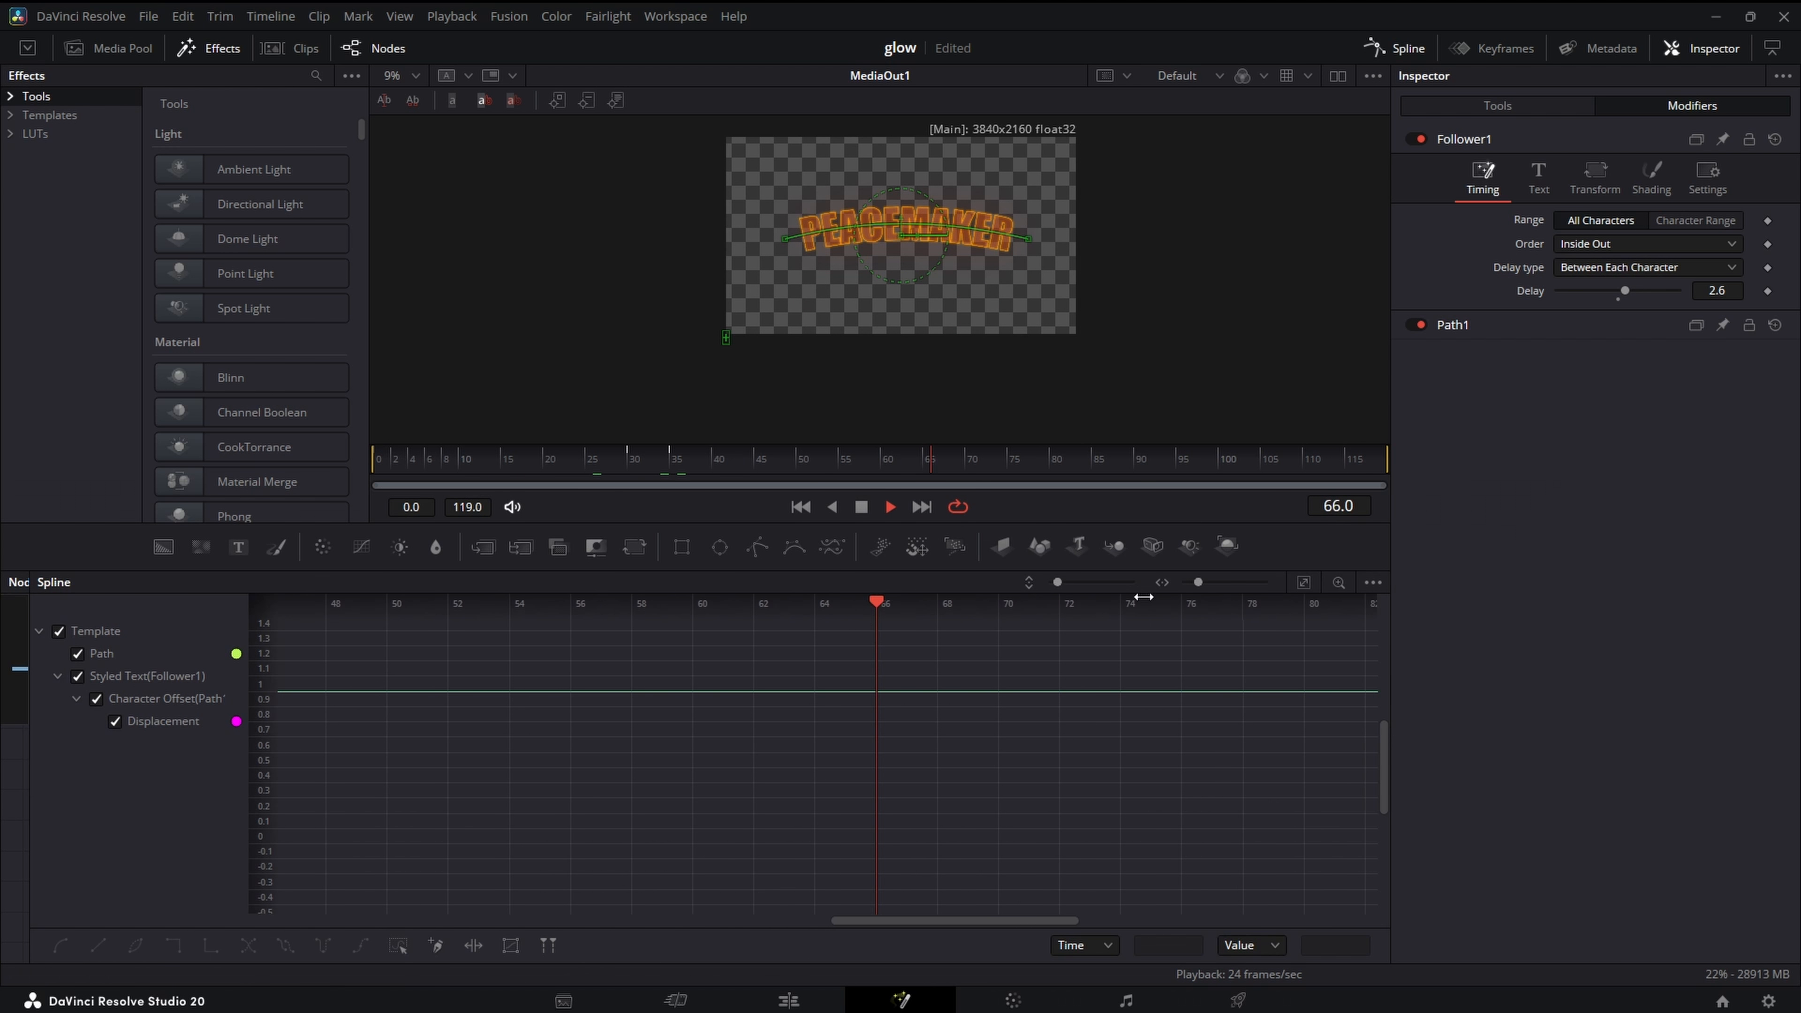
- Isolate the Displacement curve, apply an easing that overshoots the end value to both keyframes, and play the animation from frame 0
click(1546, 531)
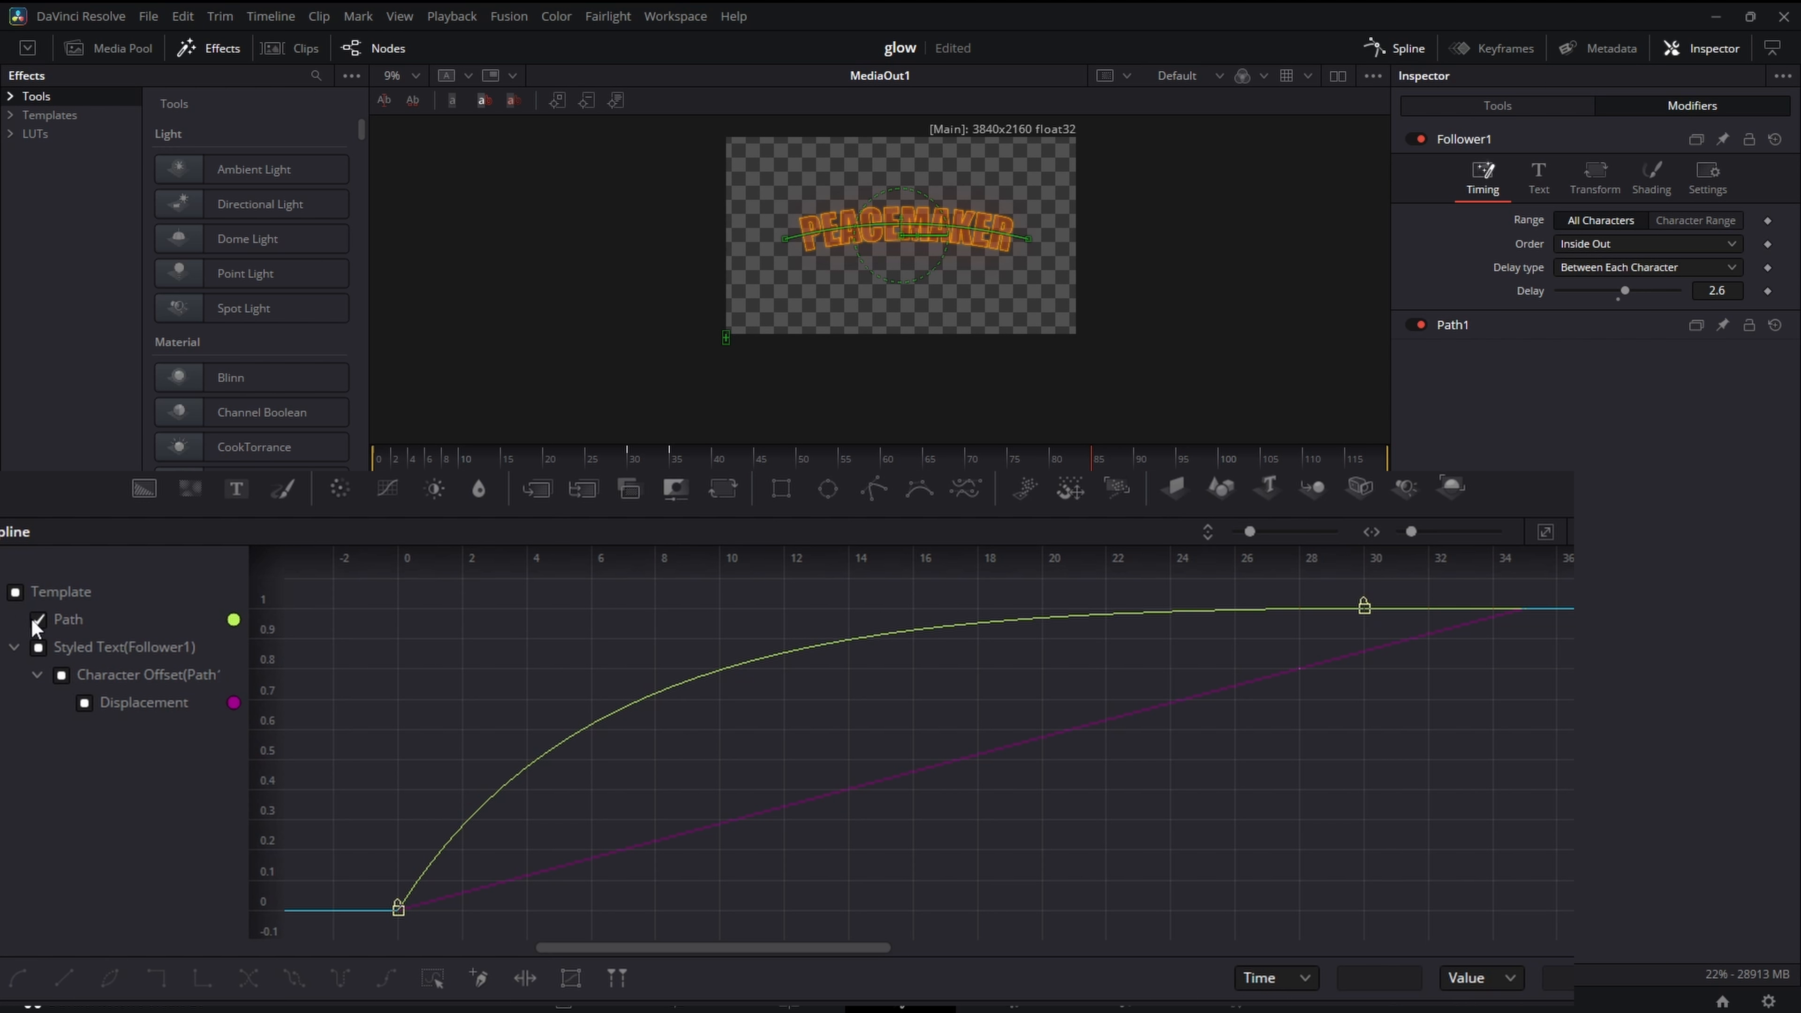
click(39, 646)
click(40, 648)
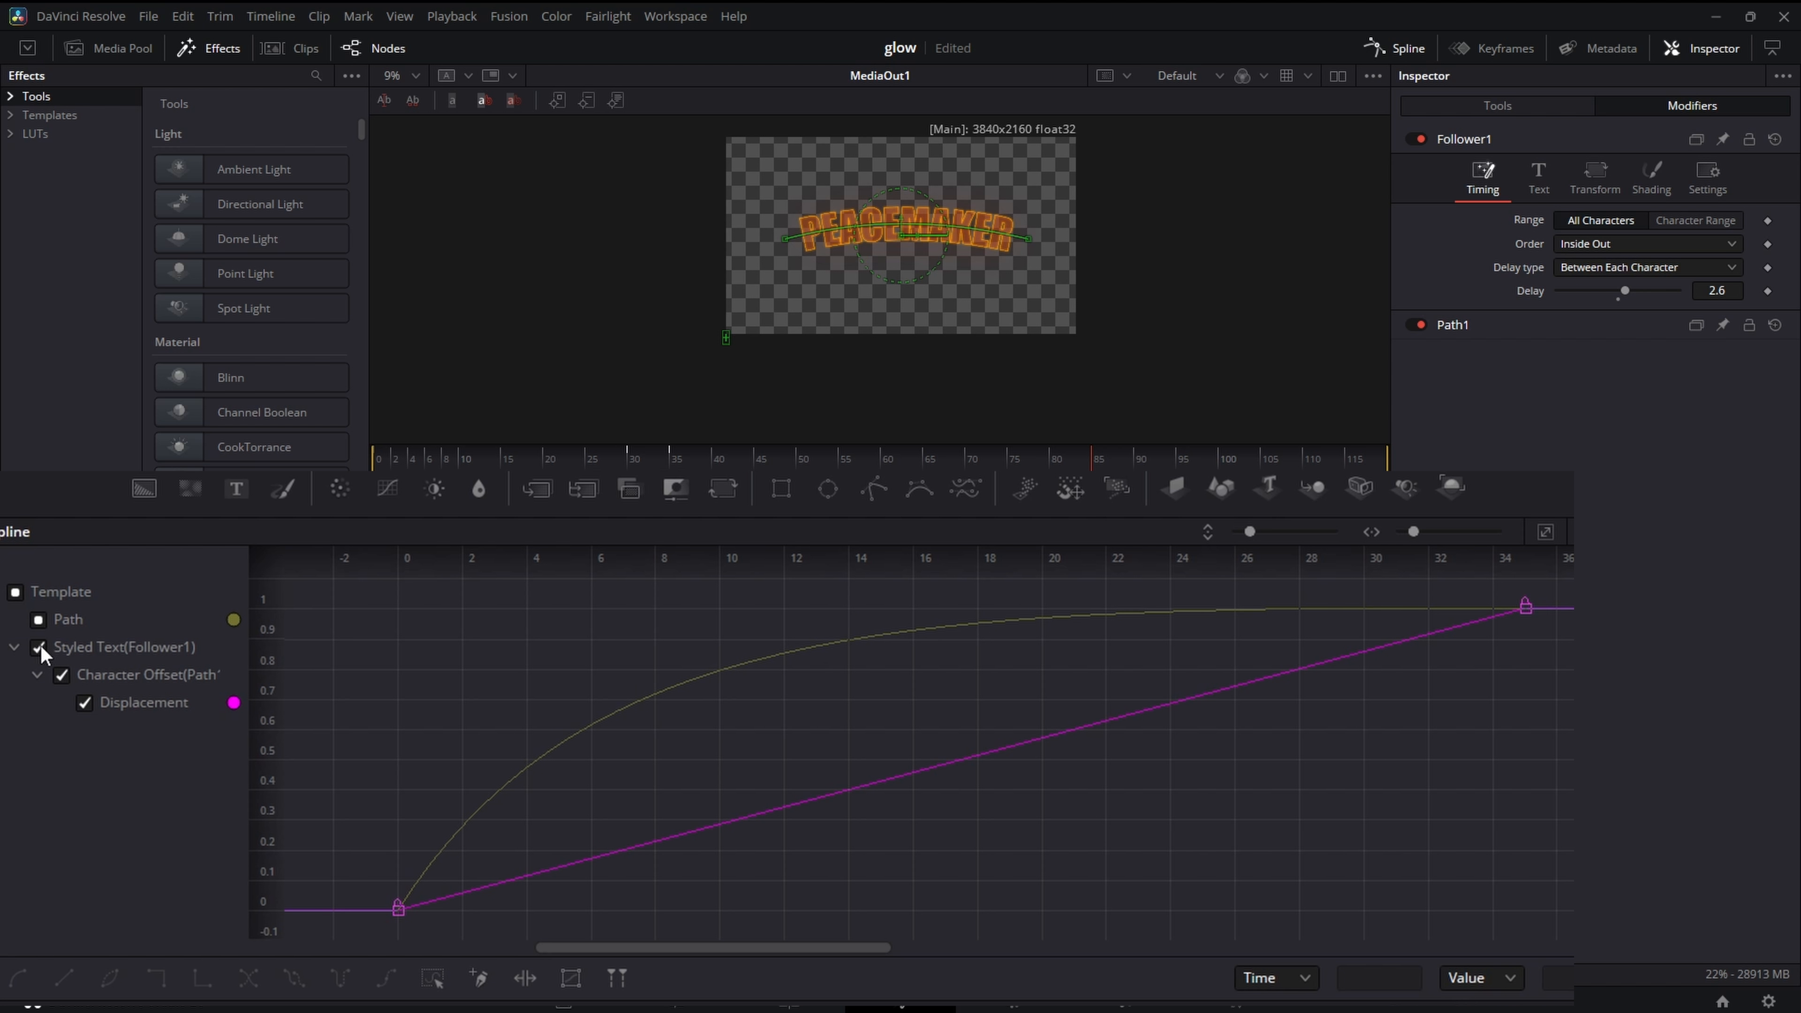
click(433, 978)
right_click(845, 744)
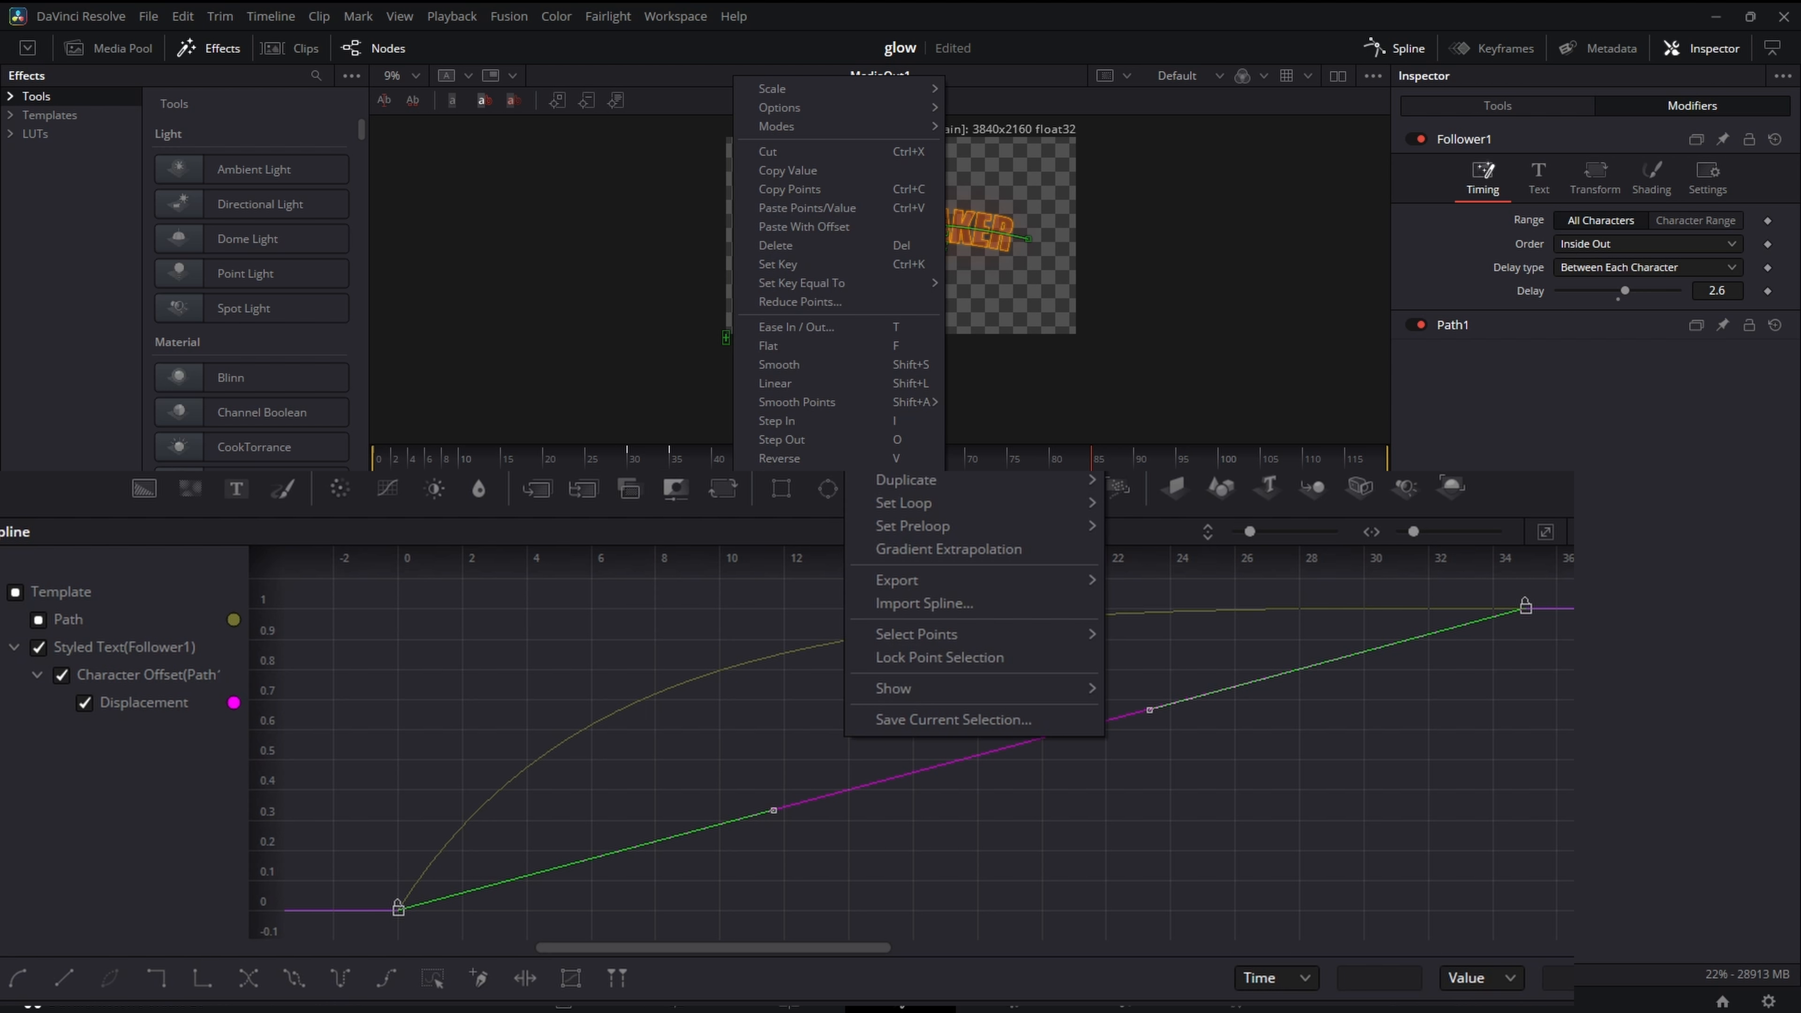
mouse_move(921, 461)
click(1215, 546)
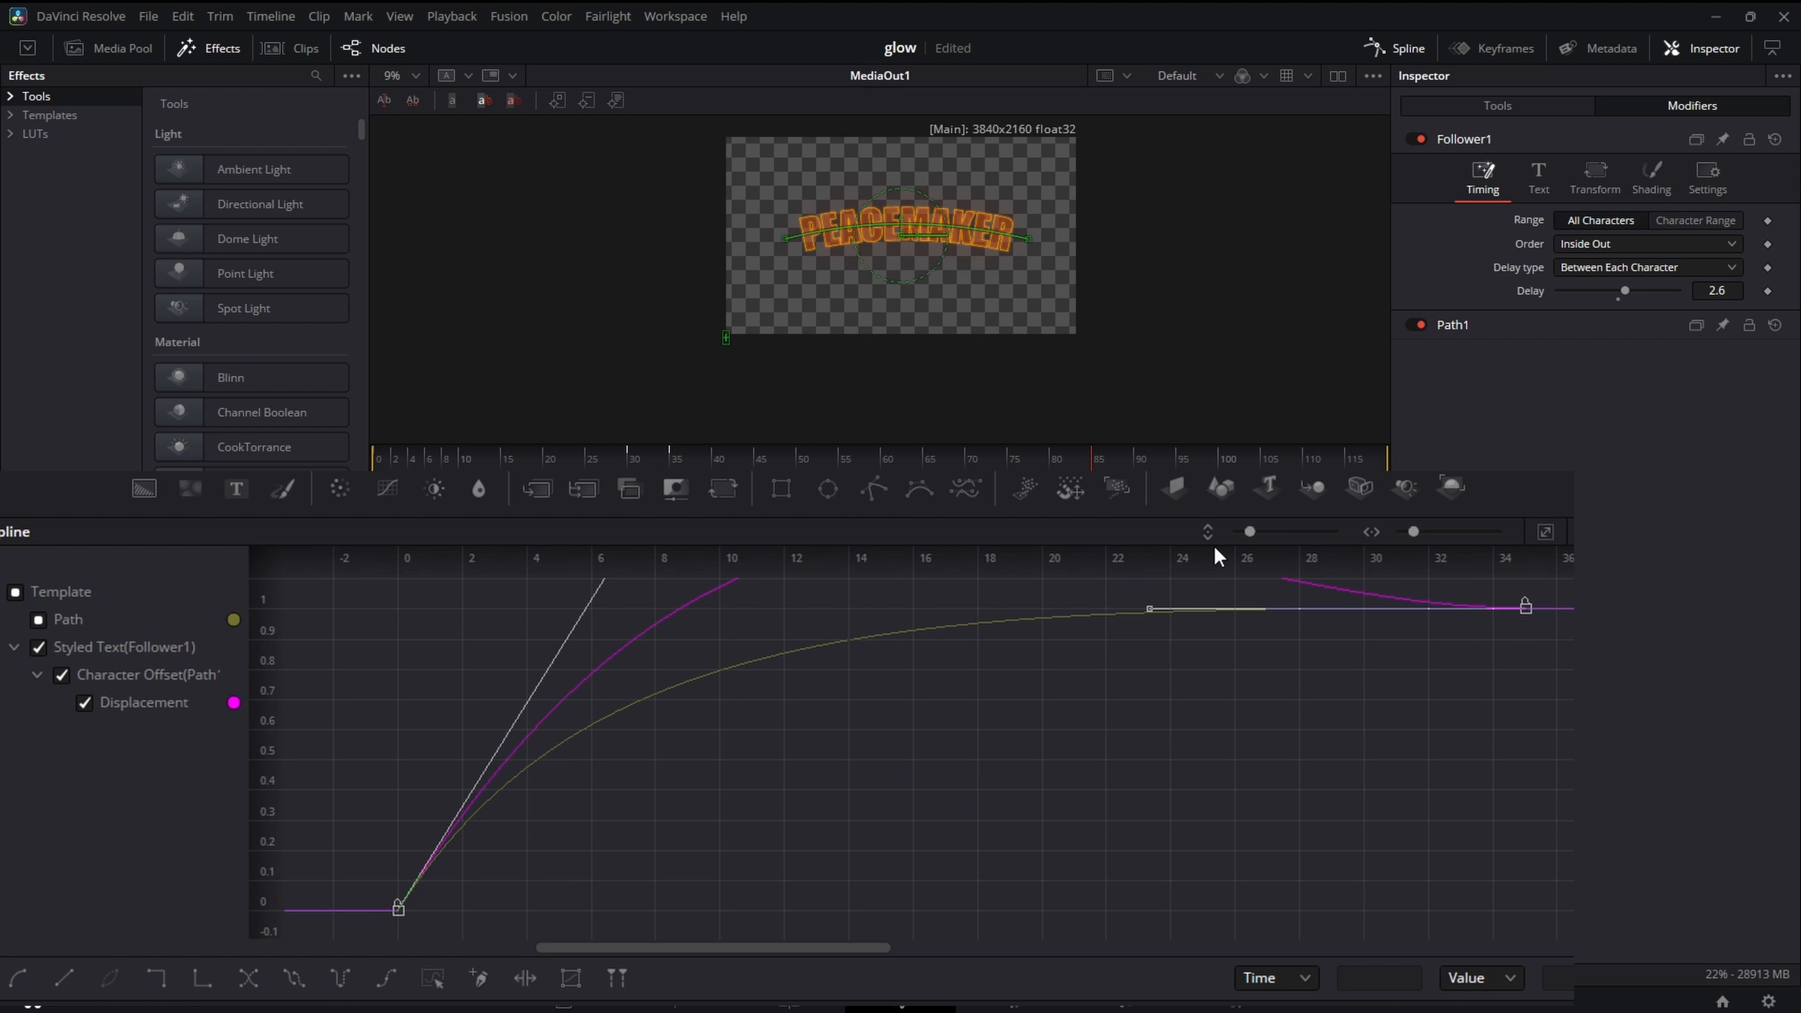
click(814, 489)
click(894, 489)
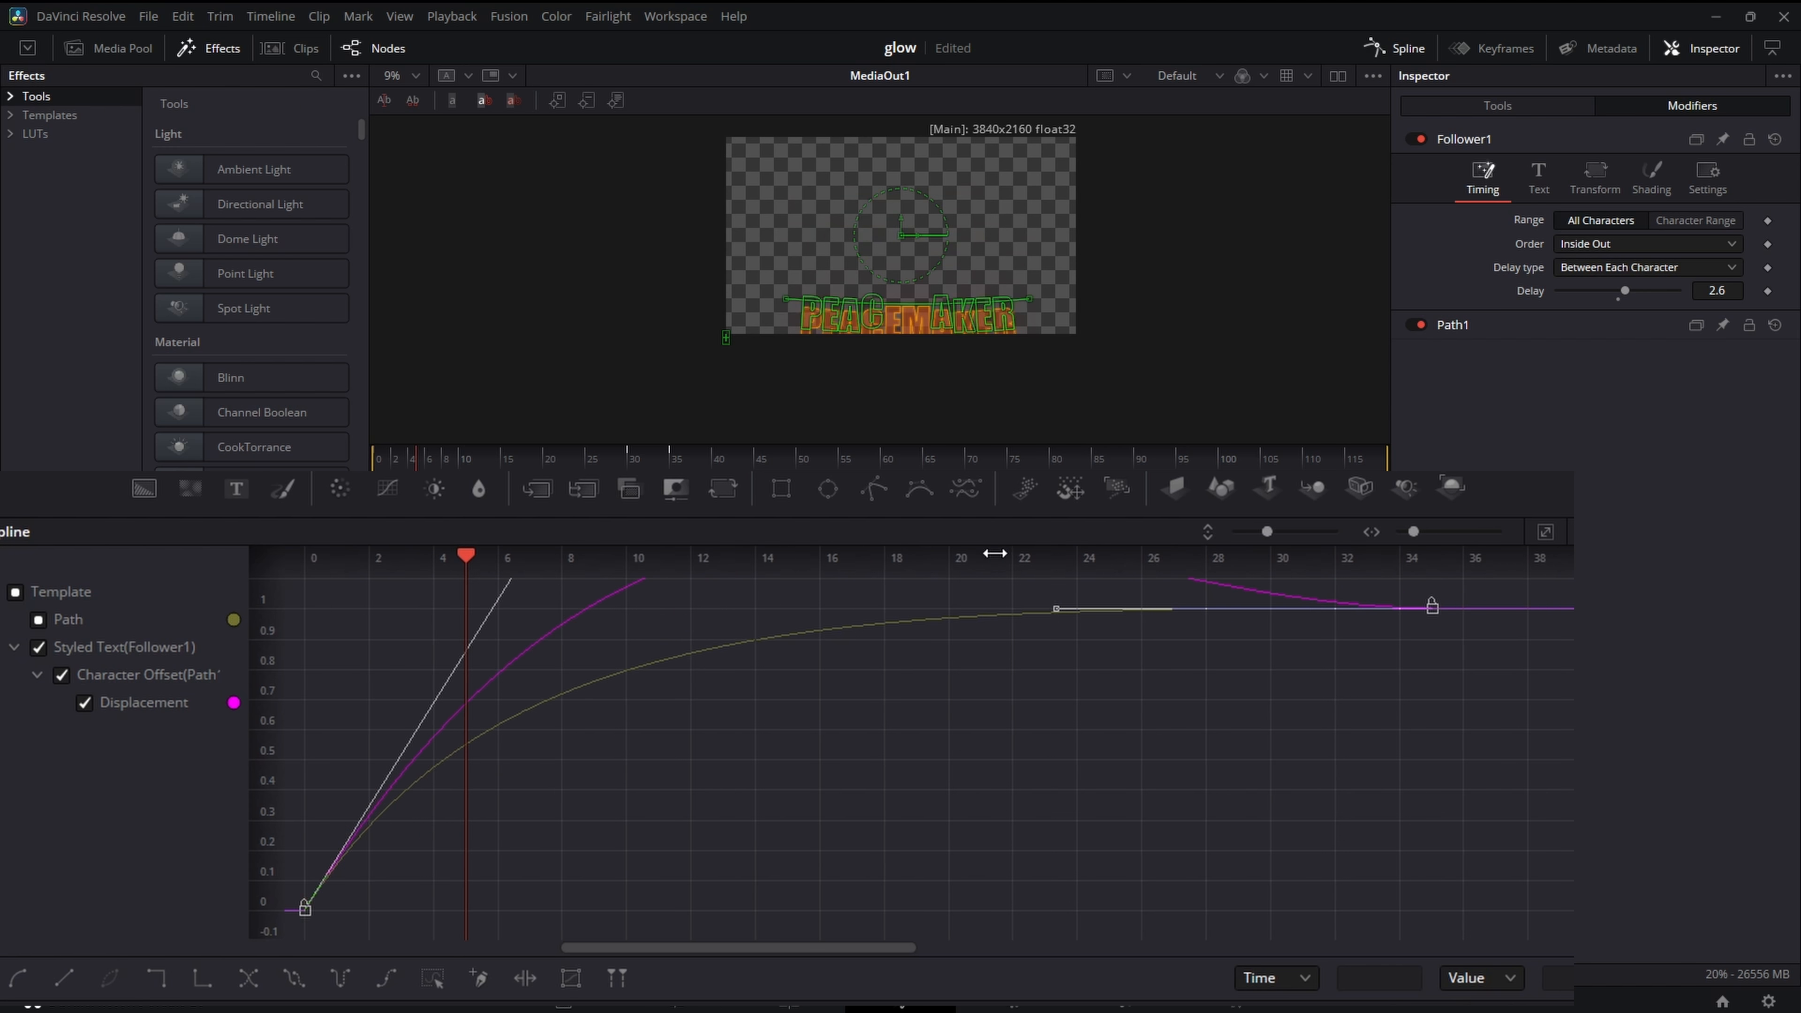
- Raise the first Displacement keyframe's handle to about frame 12 and value 2.2, and play the animation from frame 0
click(1544, 532)
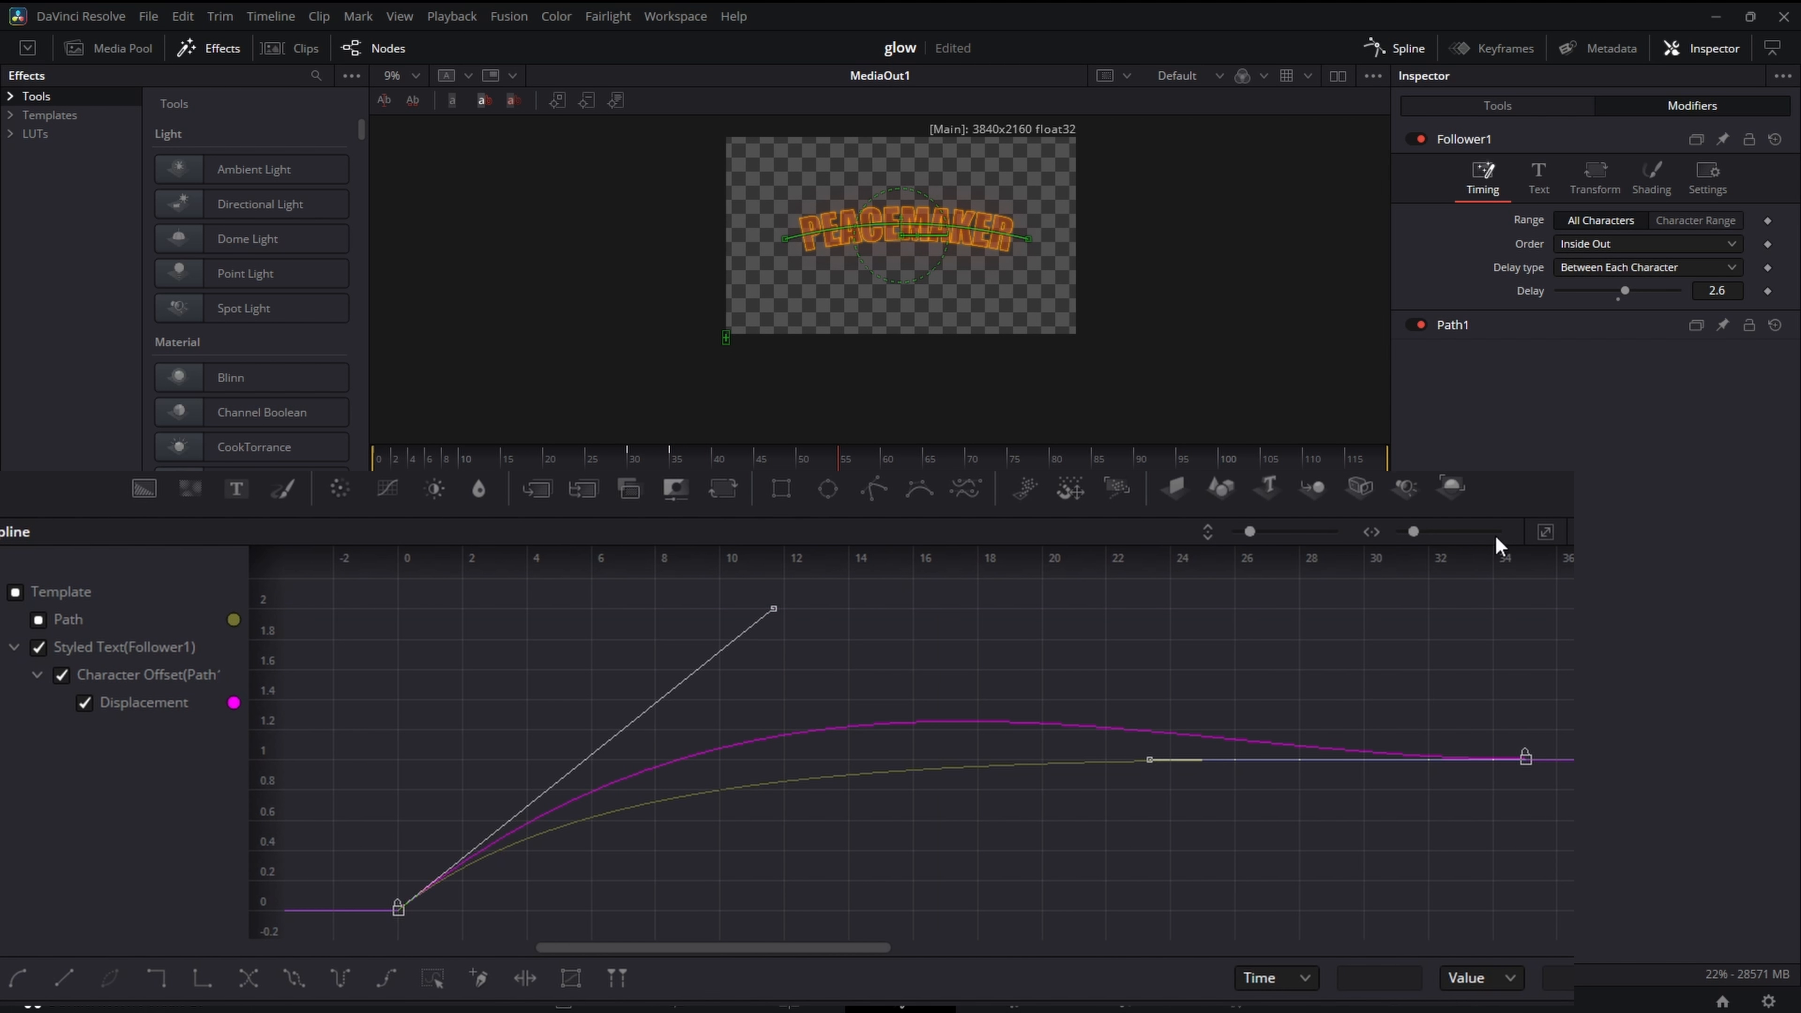
drag(773, 609, 778, 585)
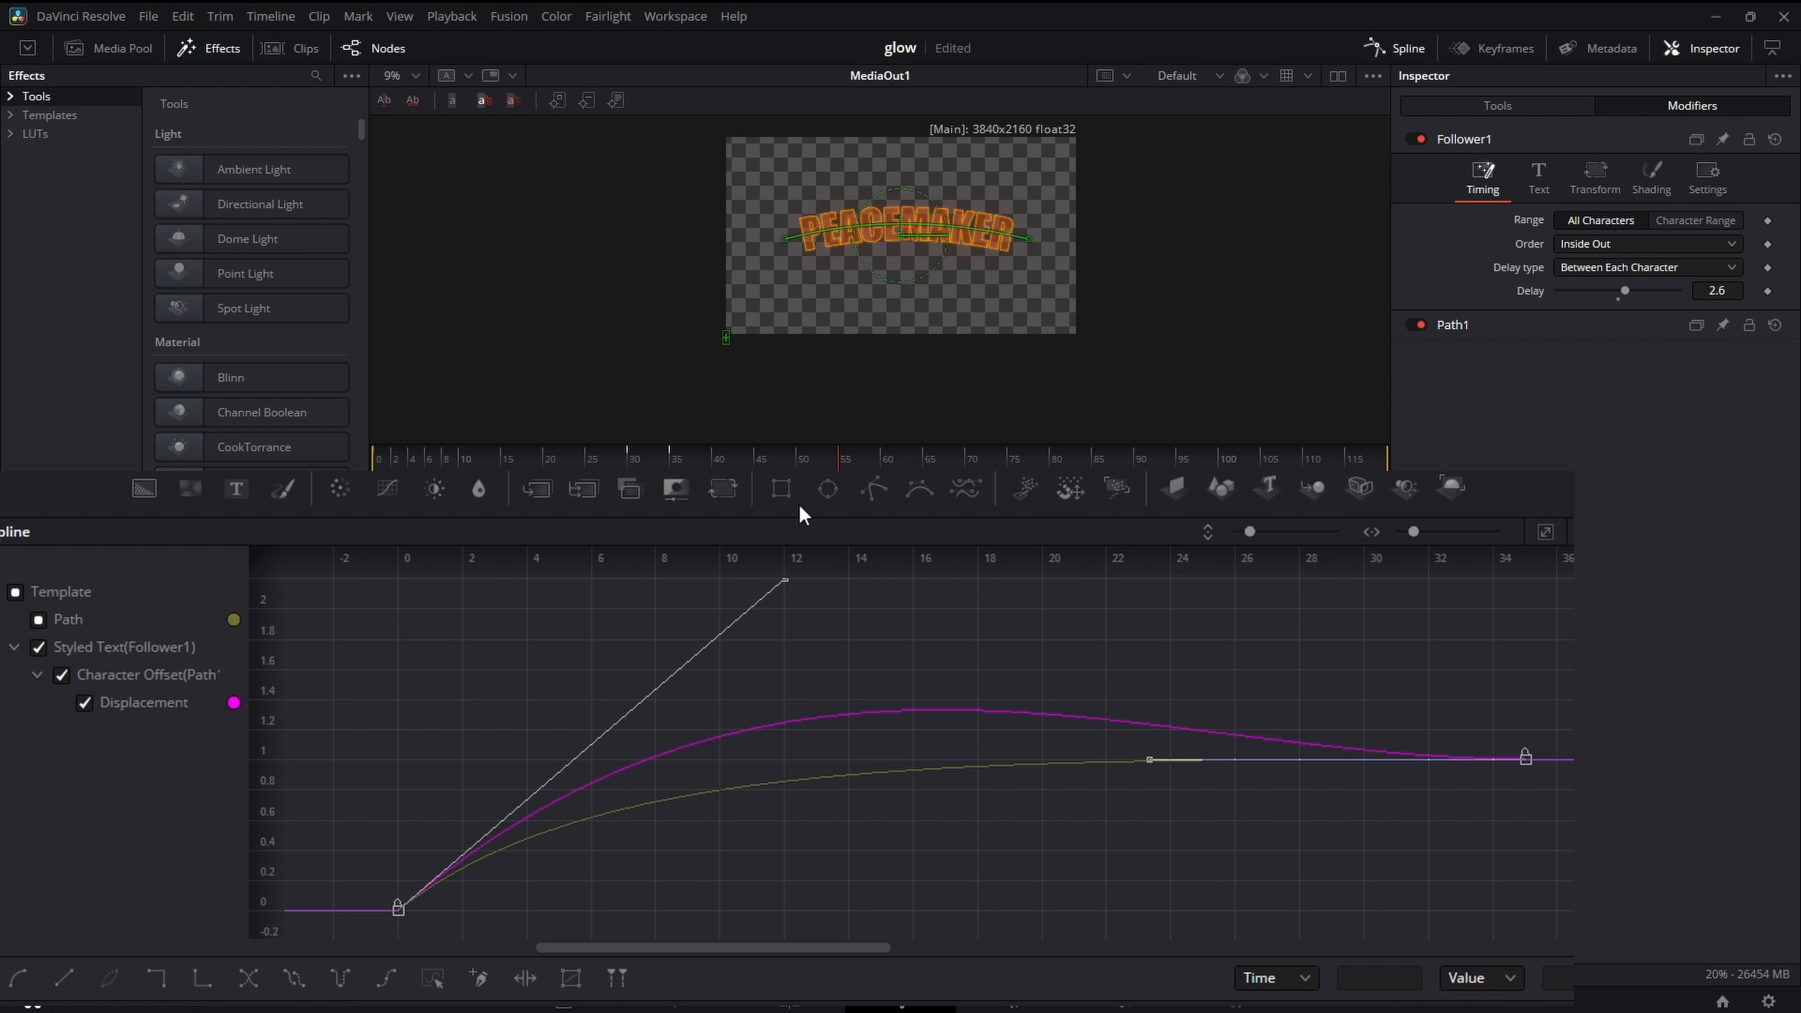
click(800, 506)
click(889, 507)
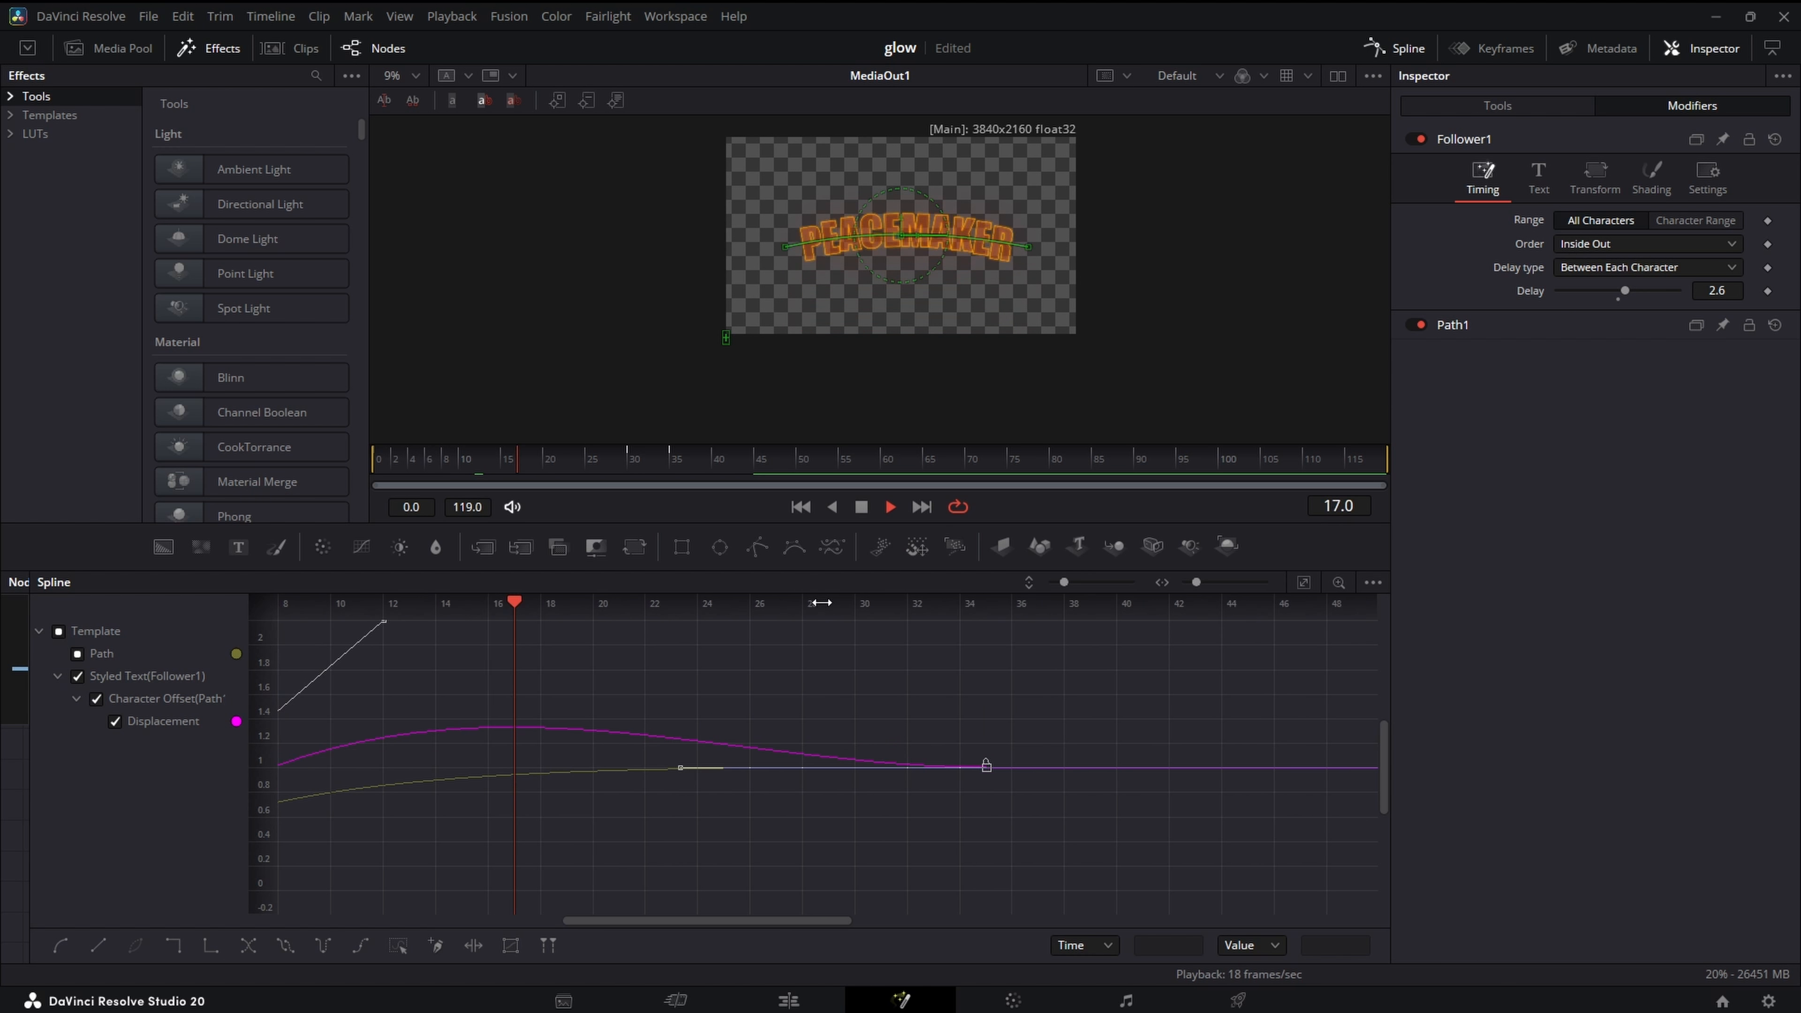
key(space)
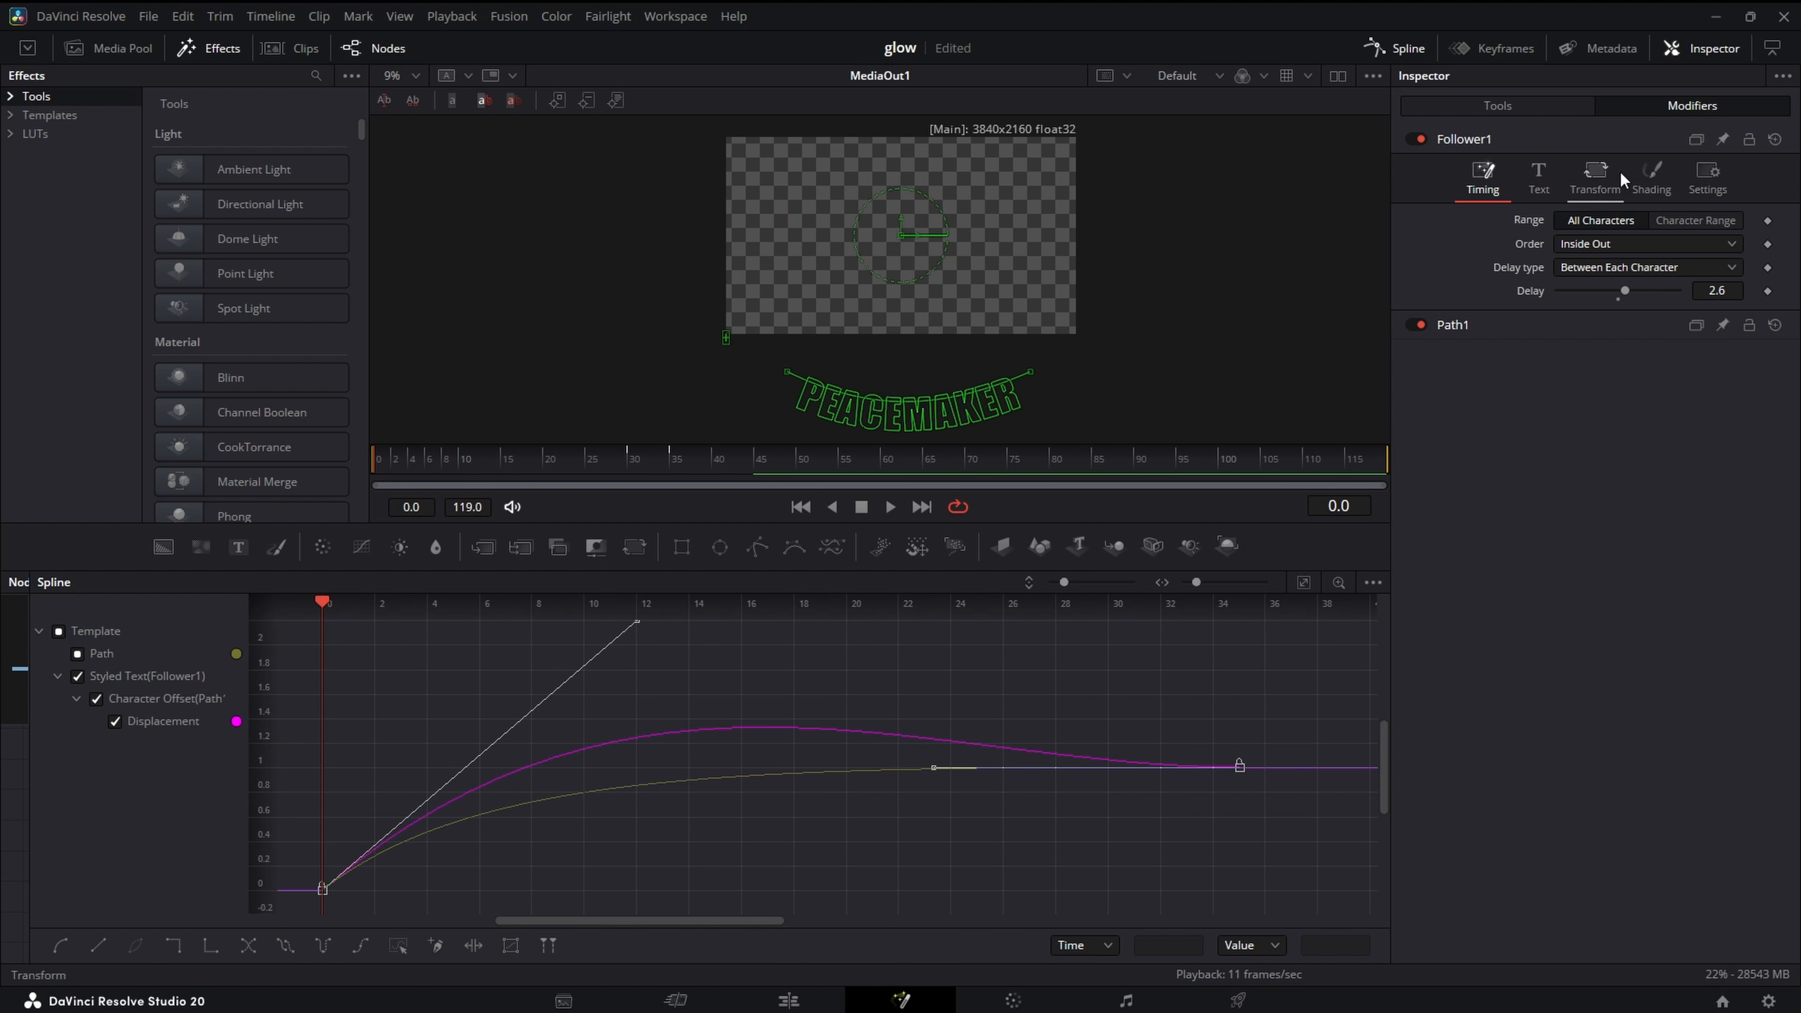
- At frame 40, keyframe the Follower's Offset Z and set it to -0.28
click(1604, 176)
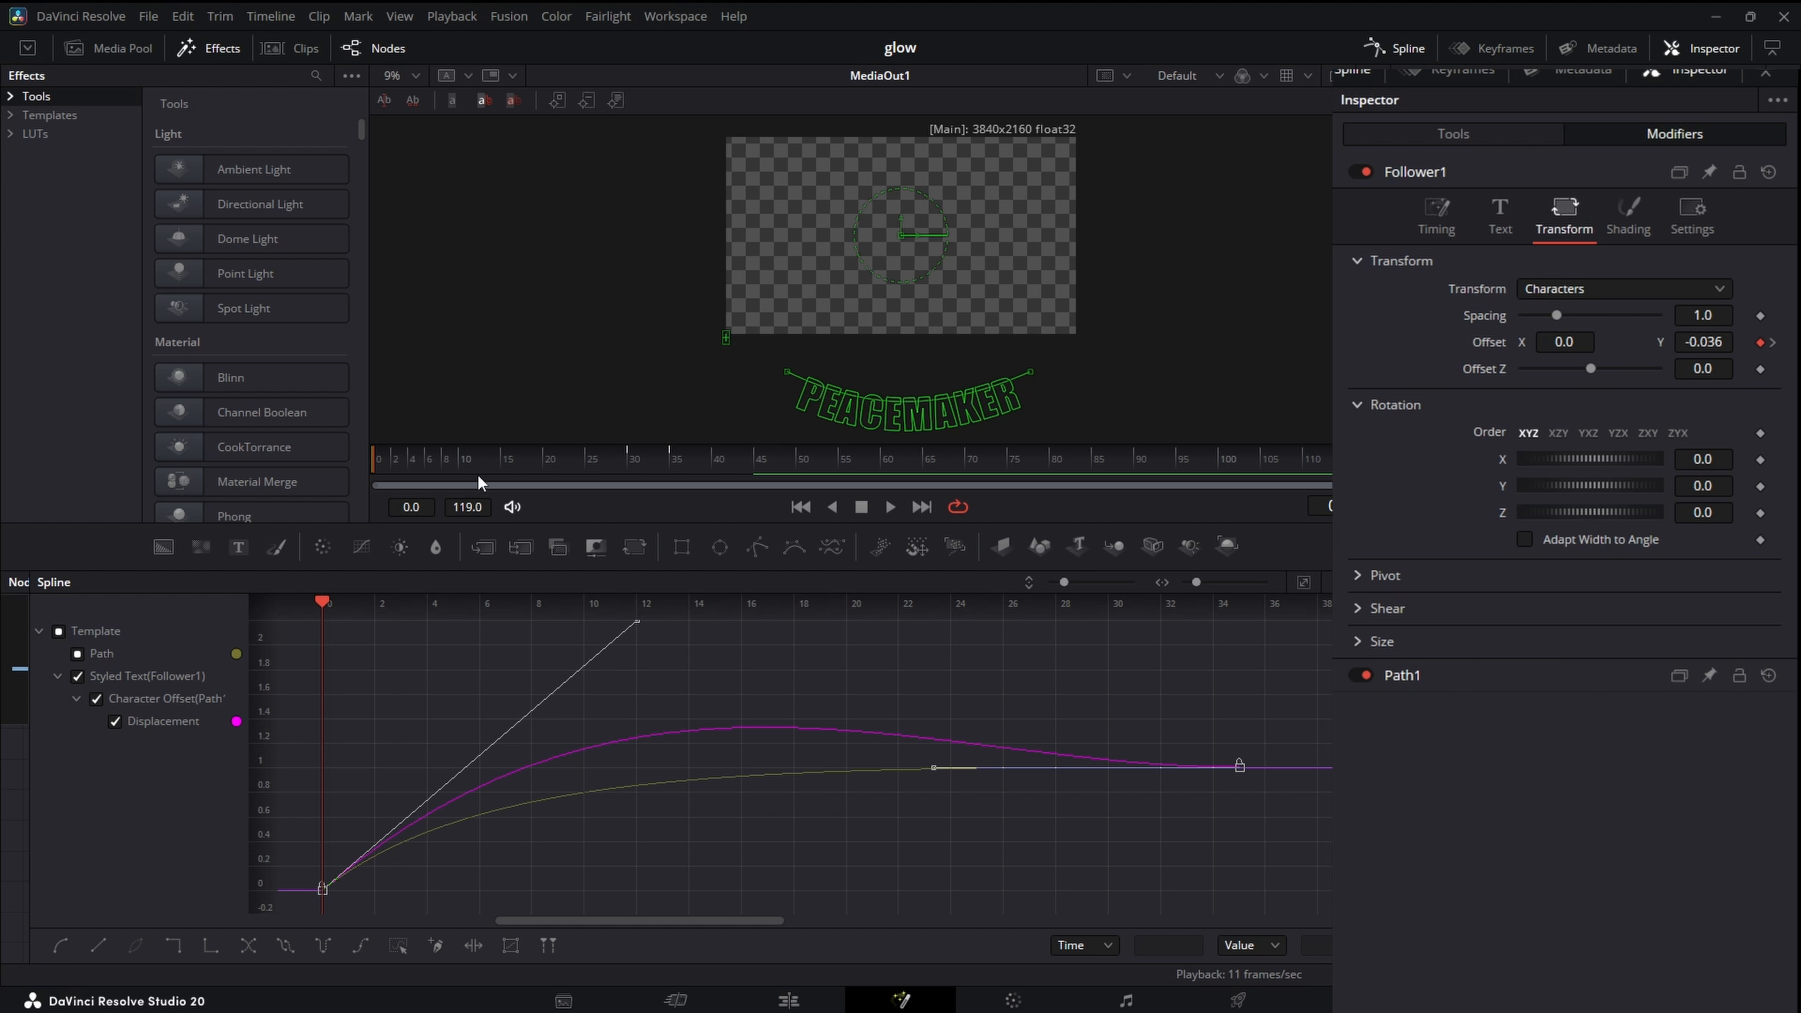
drag(465, 472, 716, 474)
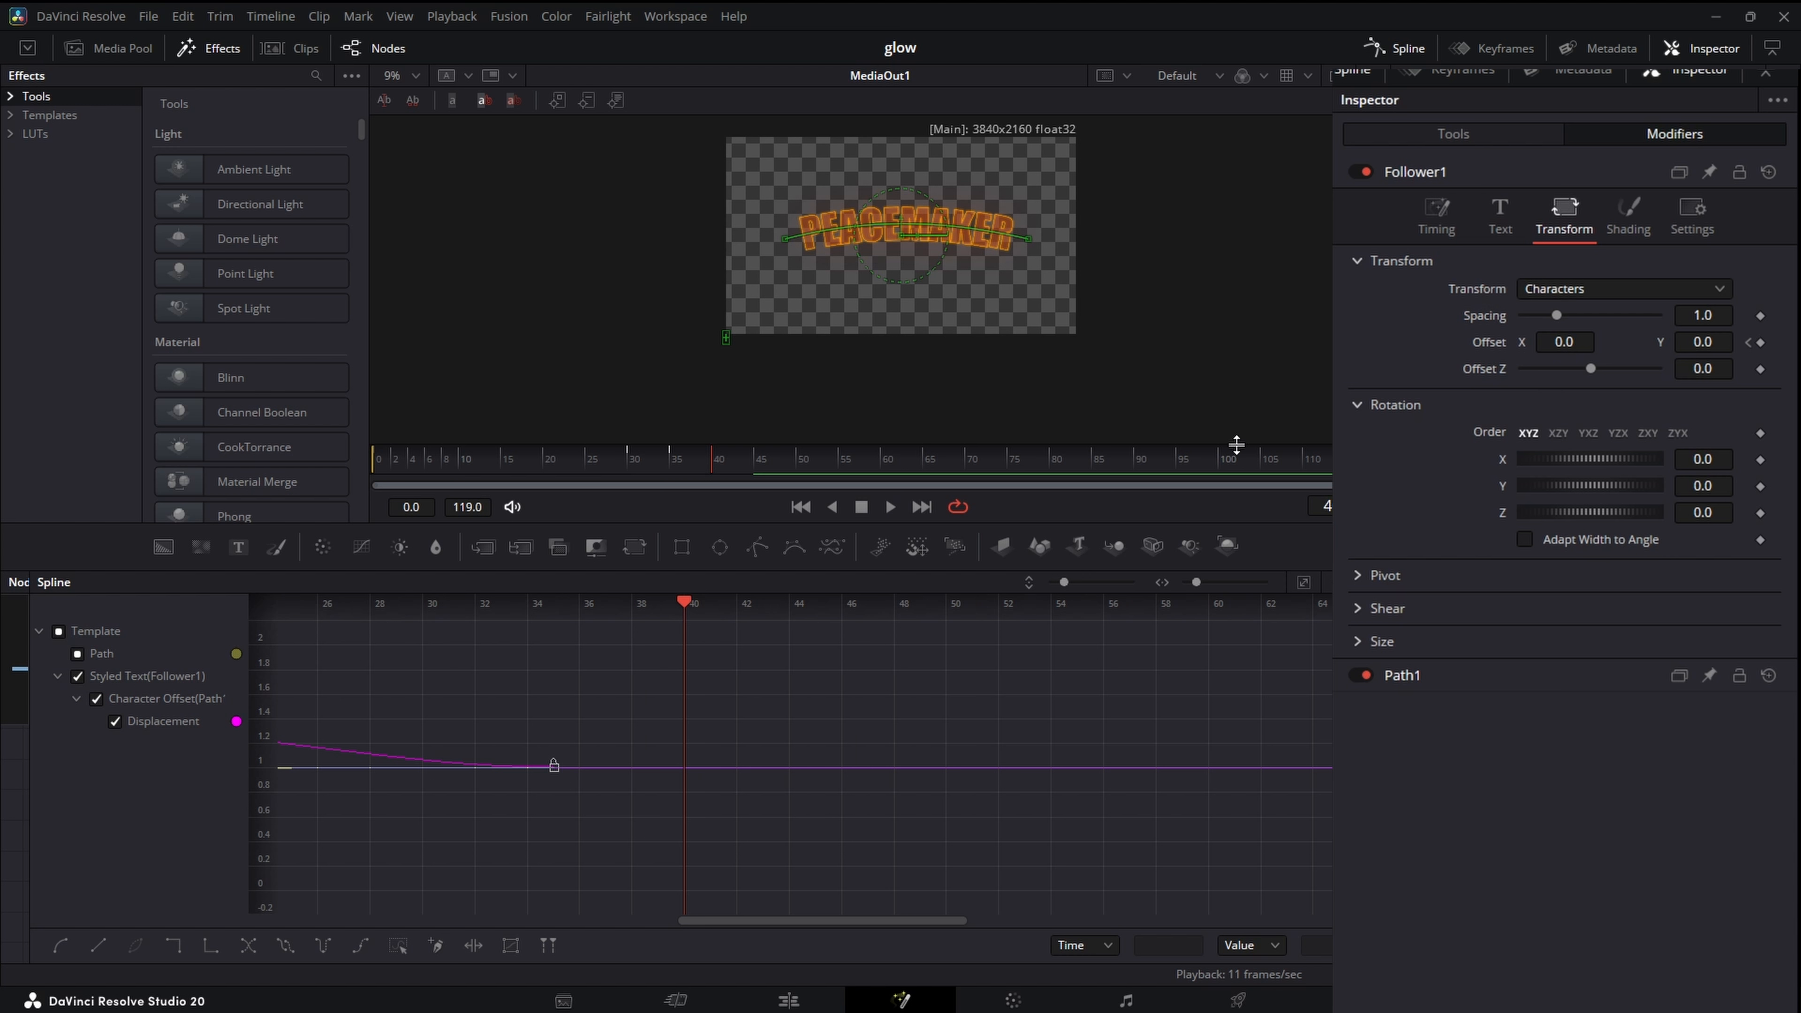
click(1760, 369)
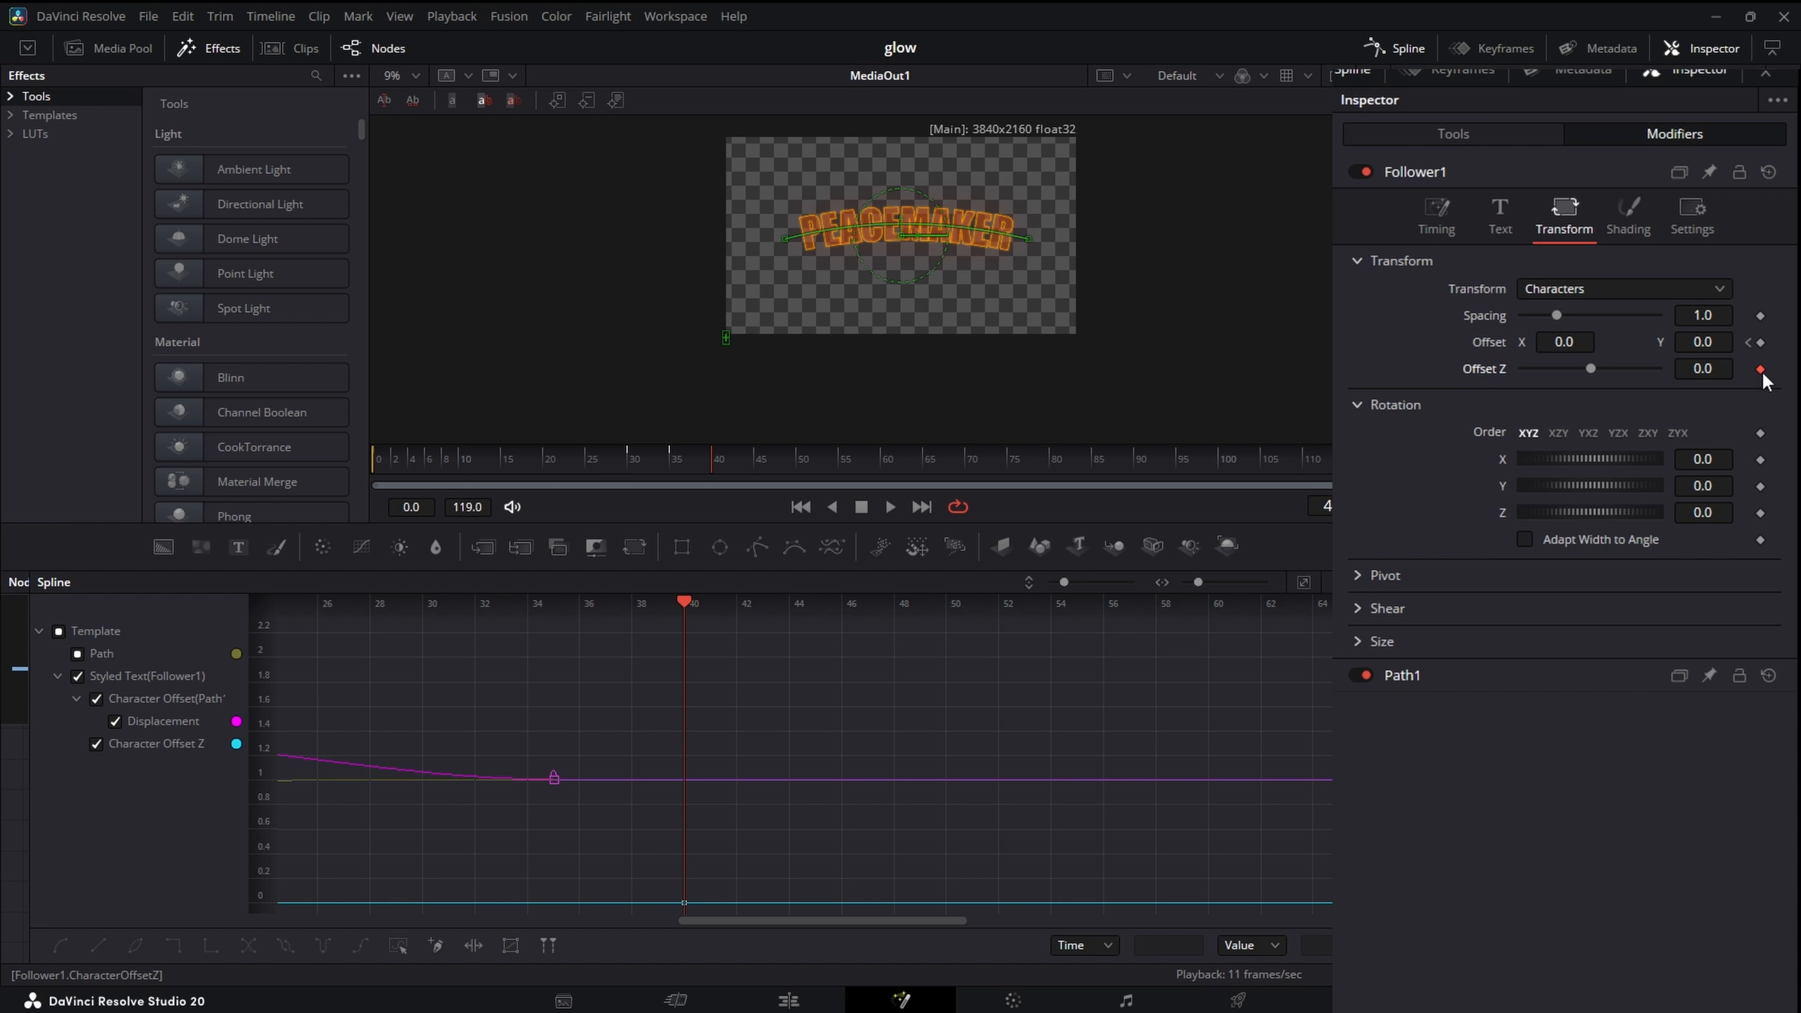
drag(1703, 369, 1504, 369)
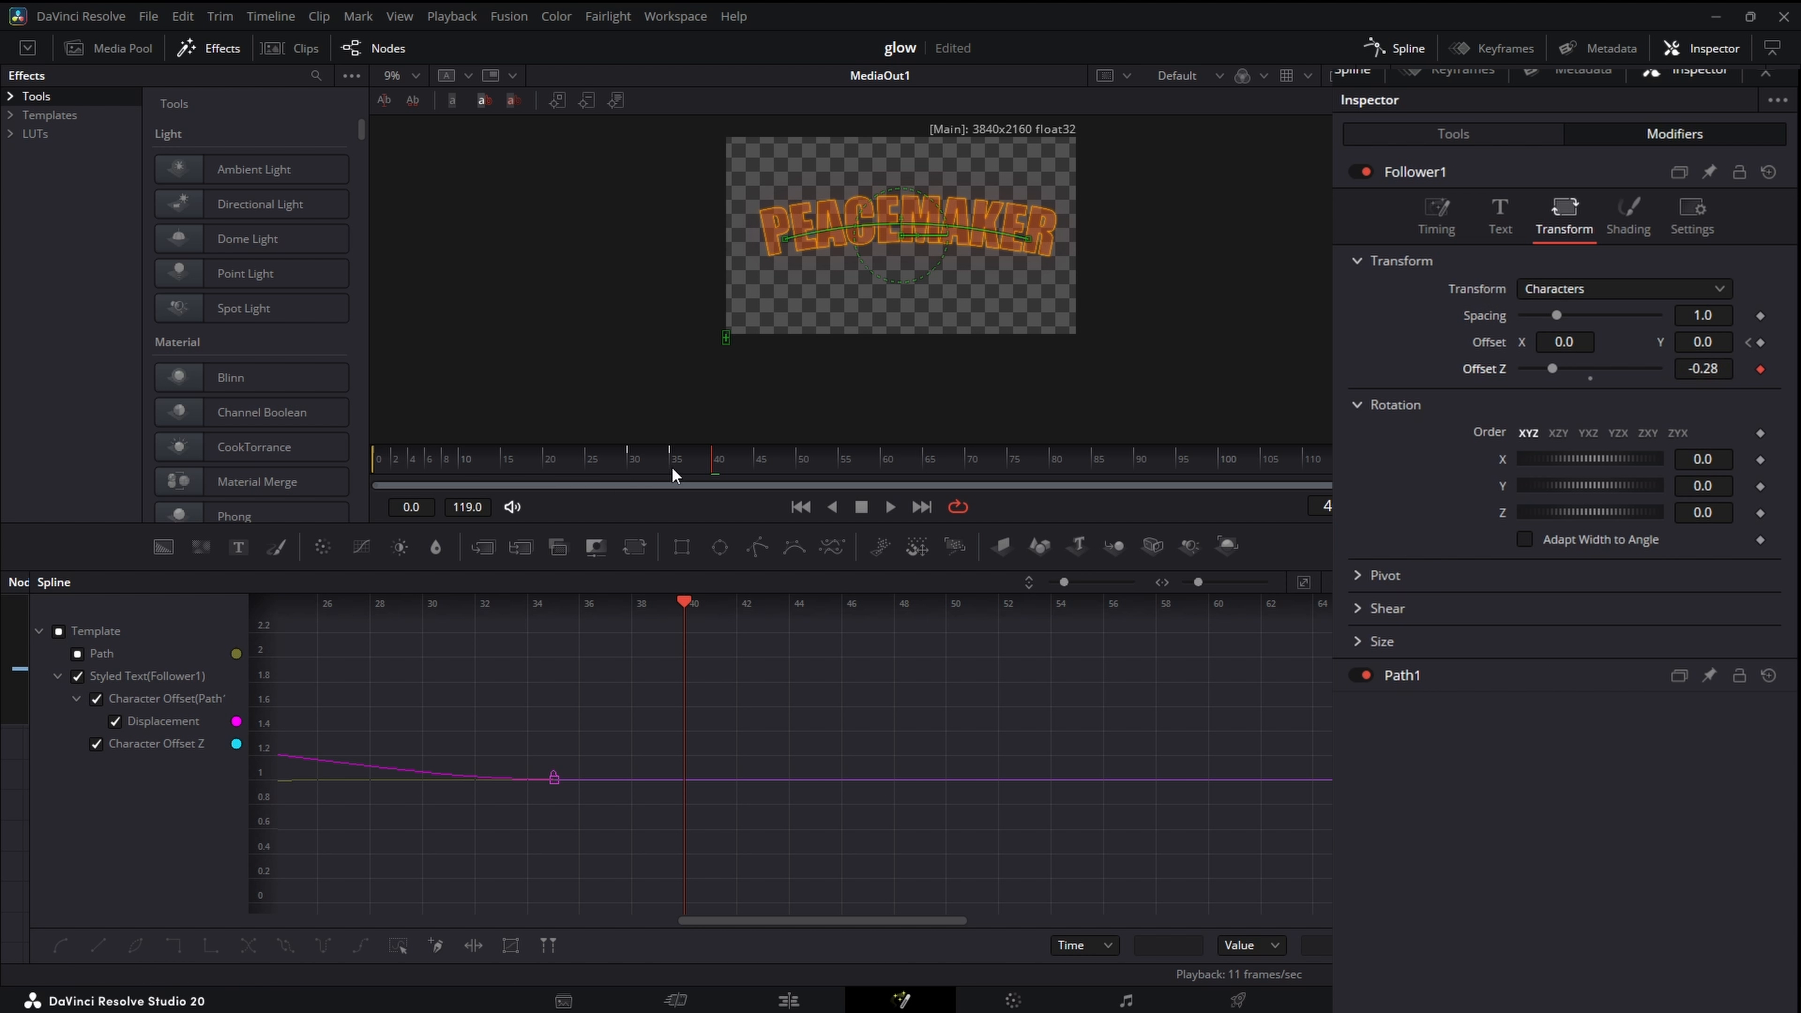
- At frame 0, set the Follower's Offset Z to about 0.21 and play the animation
drag(699, 468, 376, 470)
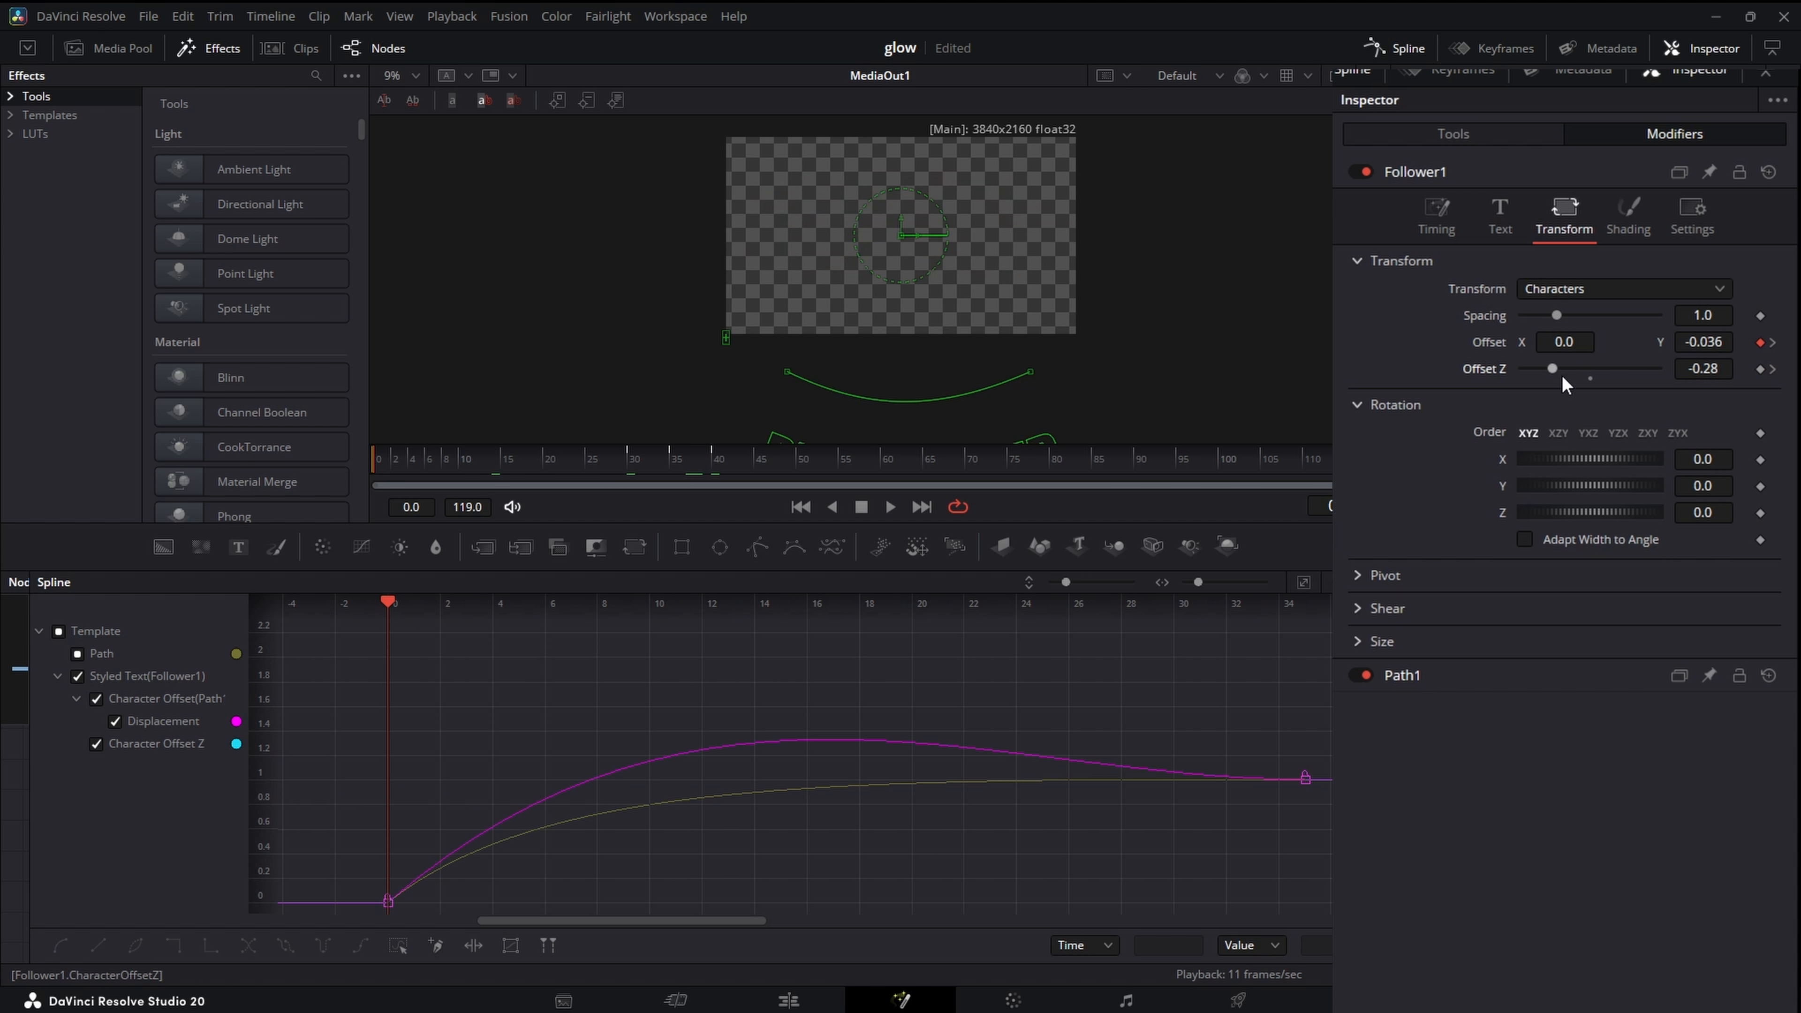
drag(1559, 366, 1623, 369)
click(889, 506)
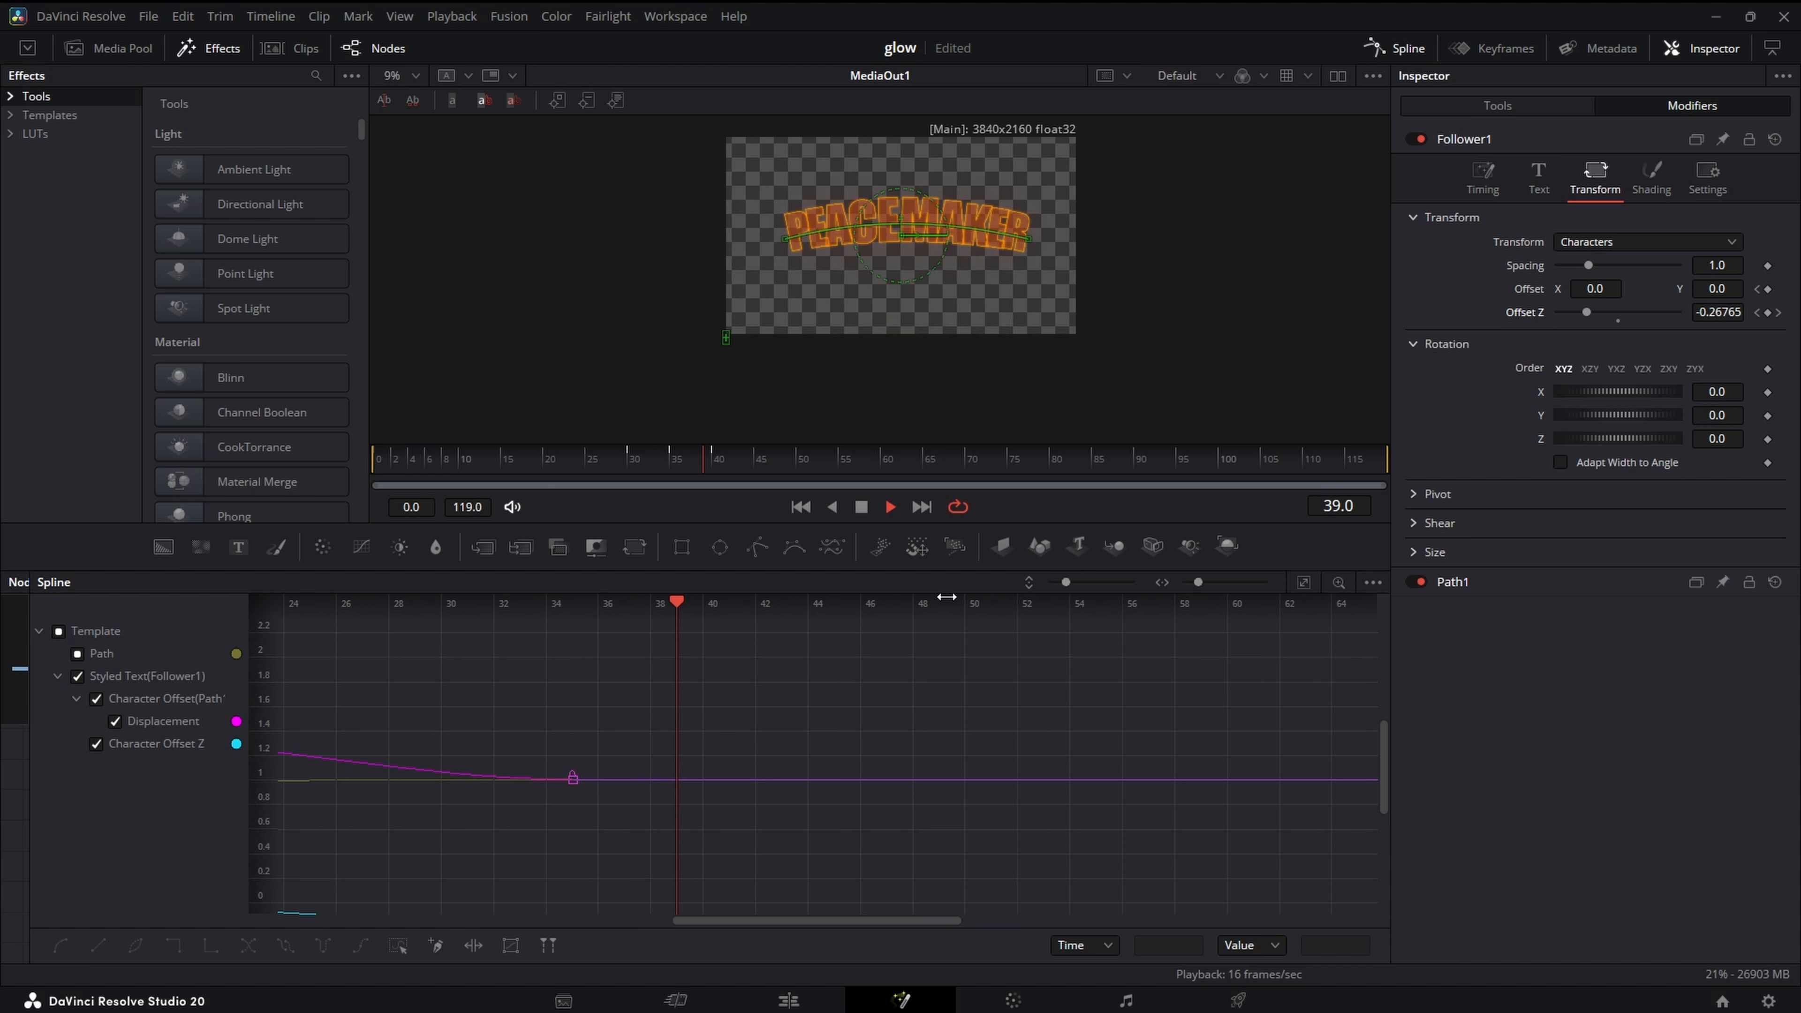
click(862, 508)
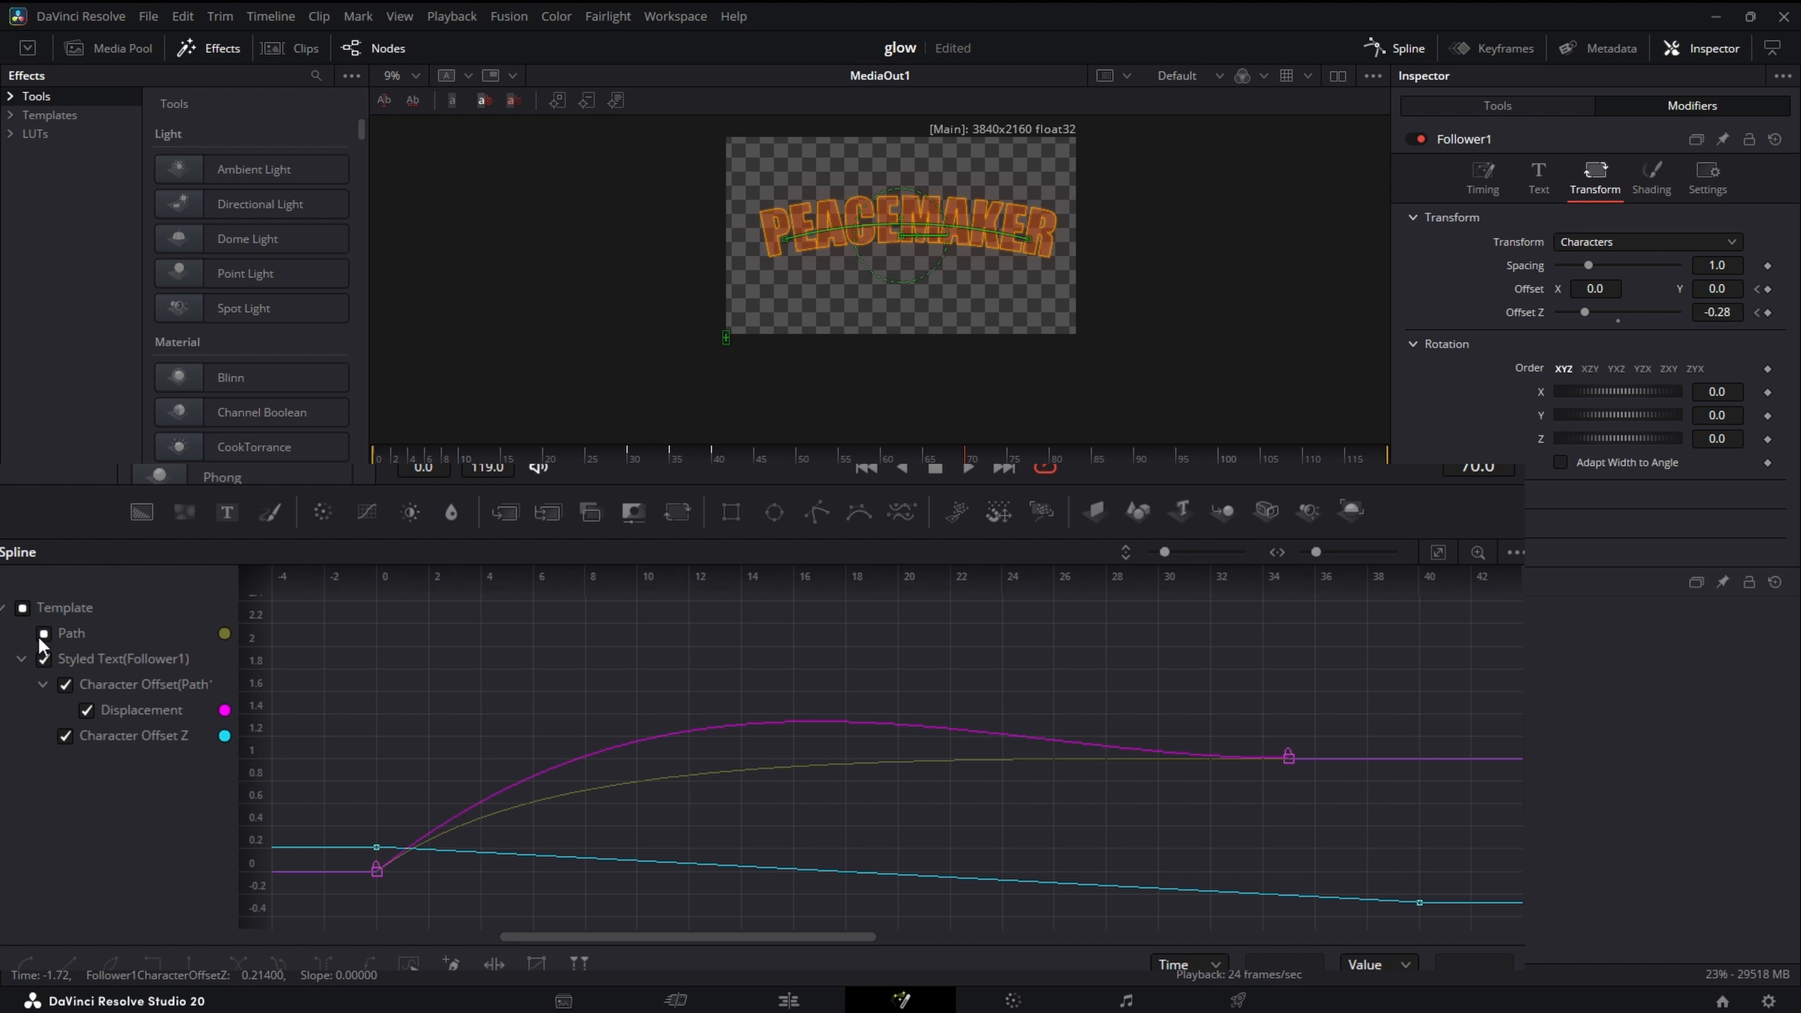
- Isolate the Character Offset Z curve, apply a slow-start easing to both keyframes, and play the animation from frame 0
click(24, 608)
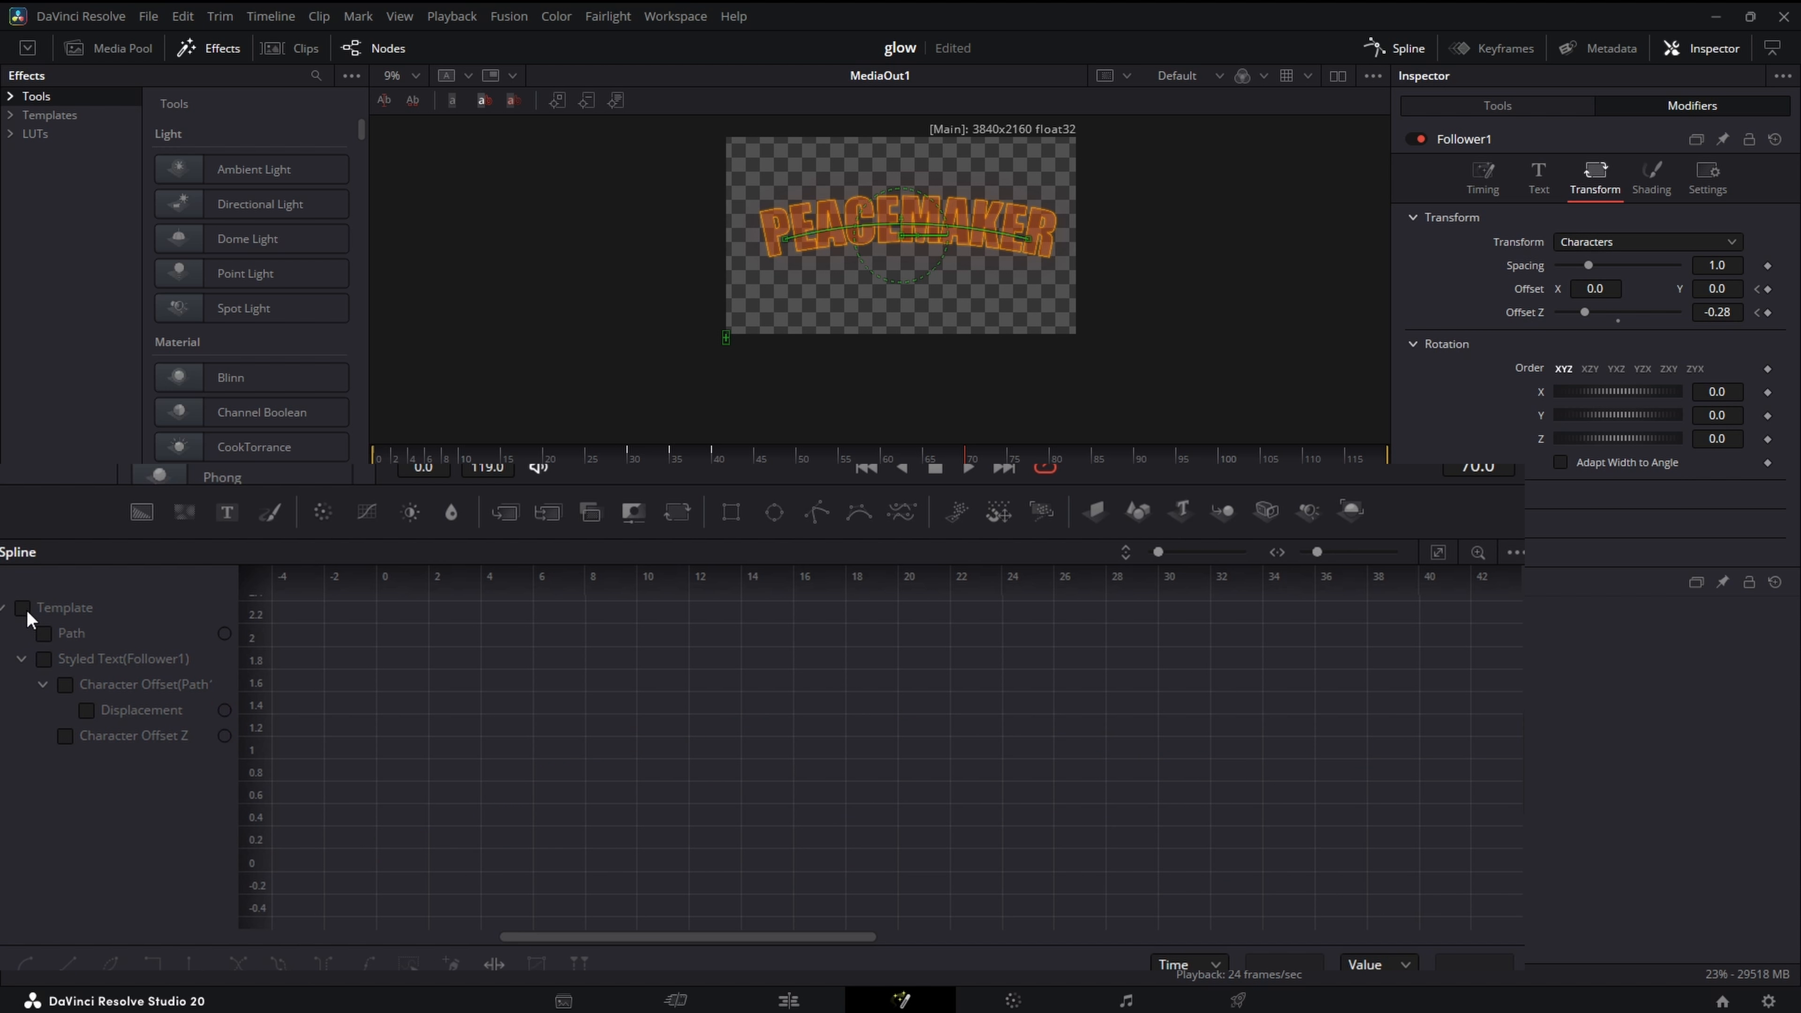
click(73, 736)
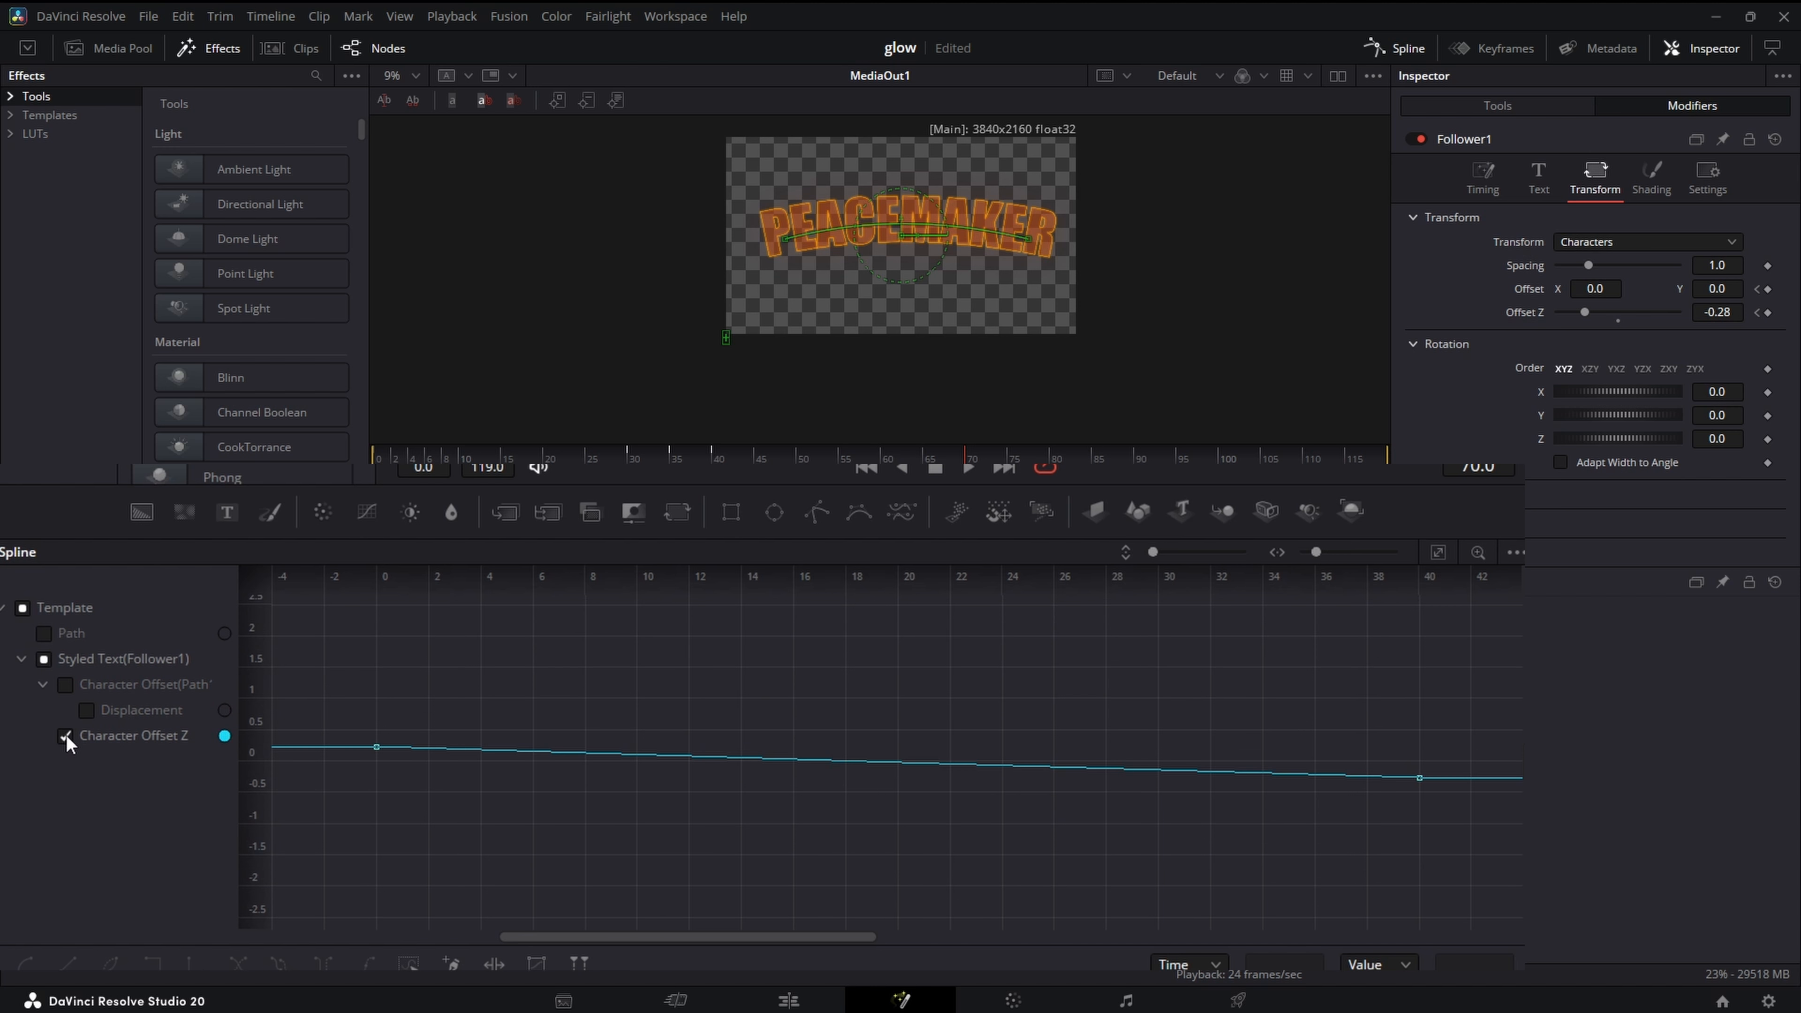
click(1438, 553)
key(ctrl+a)
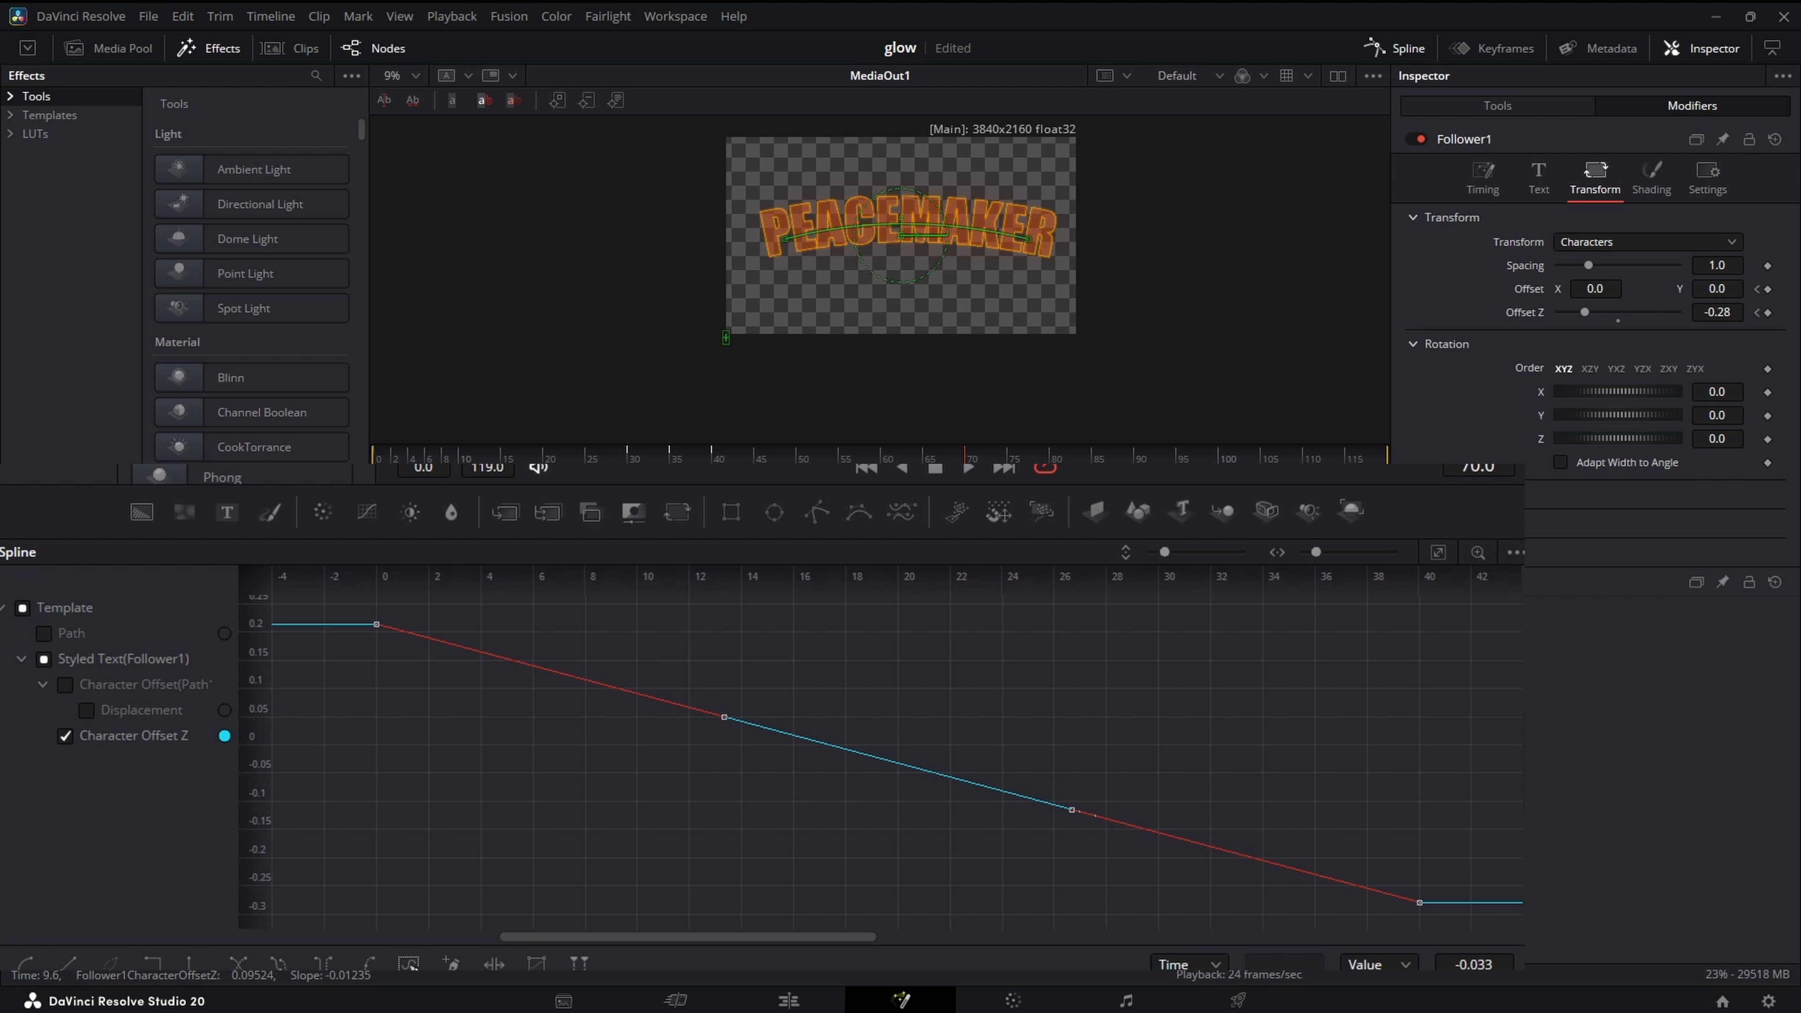
right_click(680, 821)
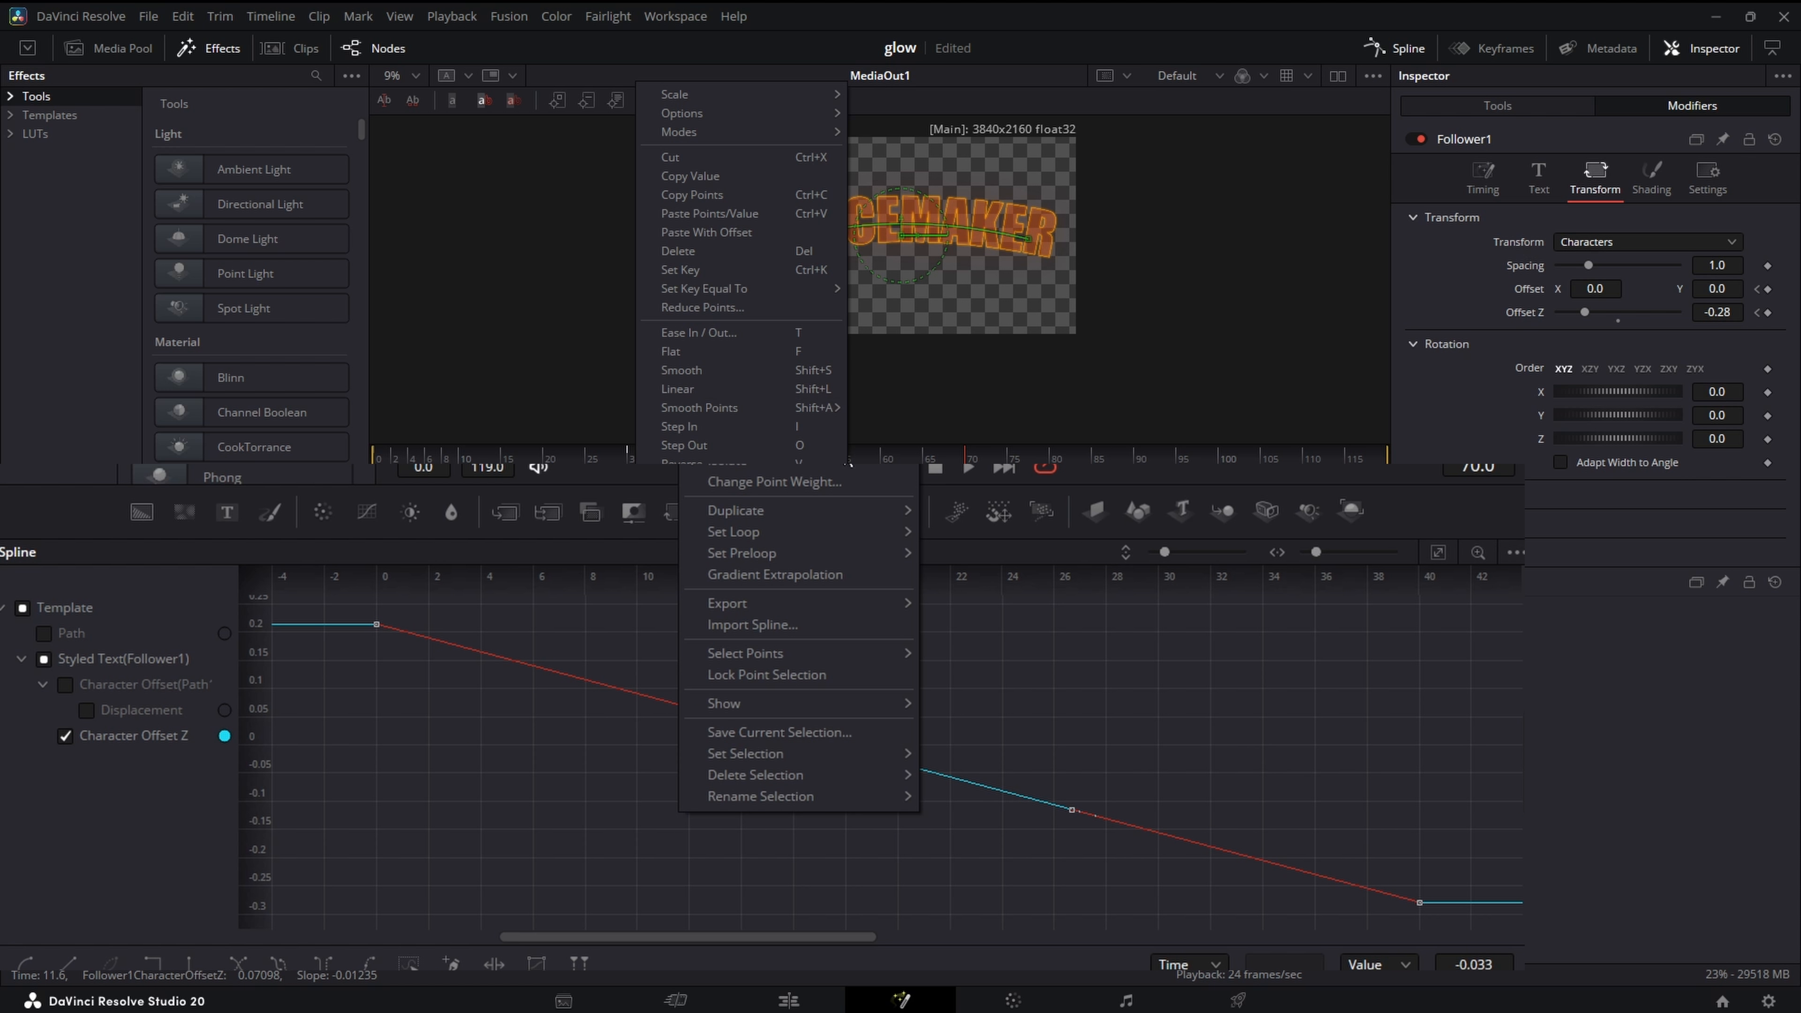
click(1019, 487)
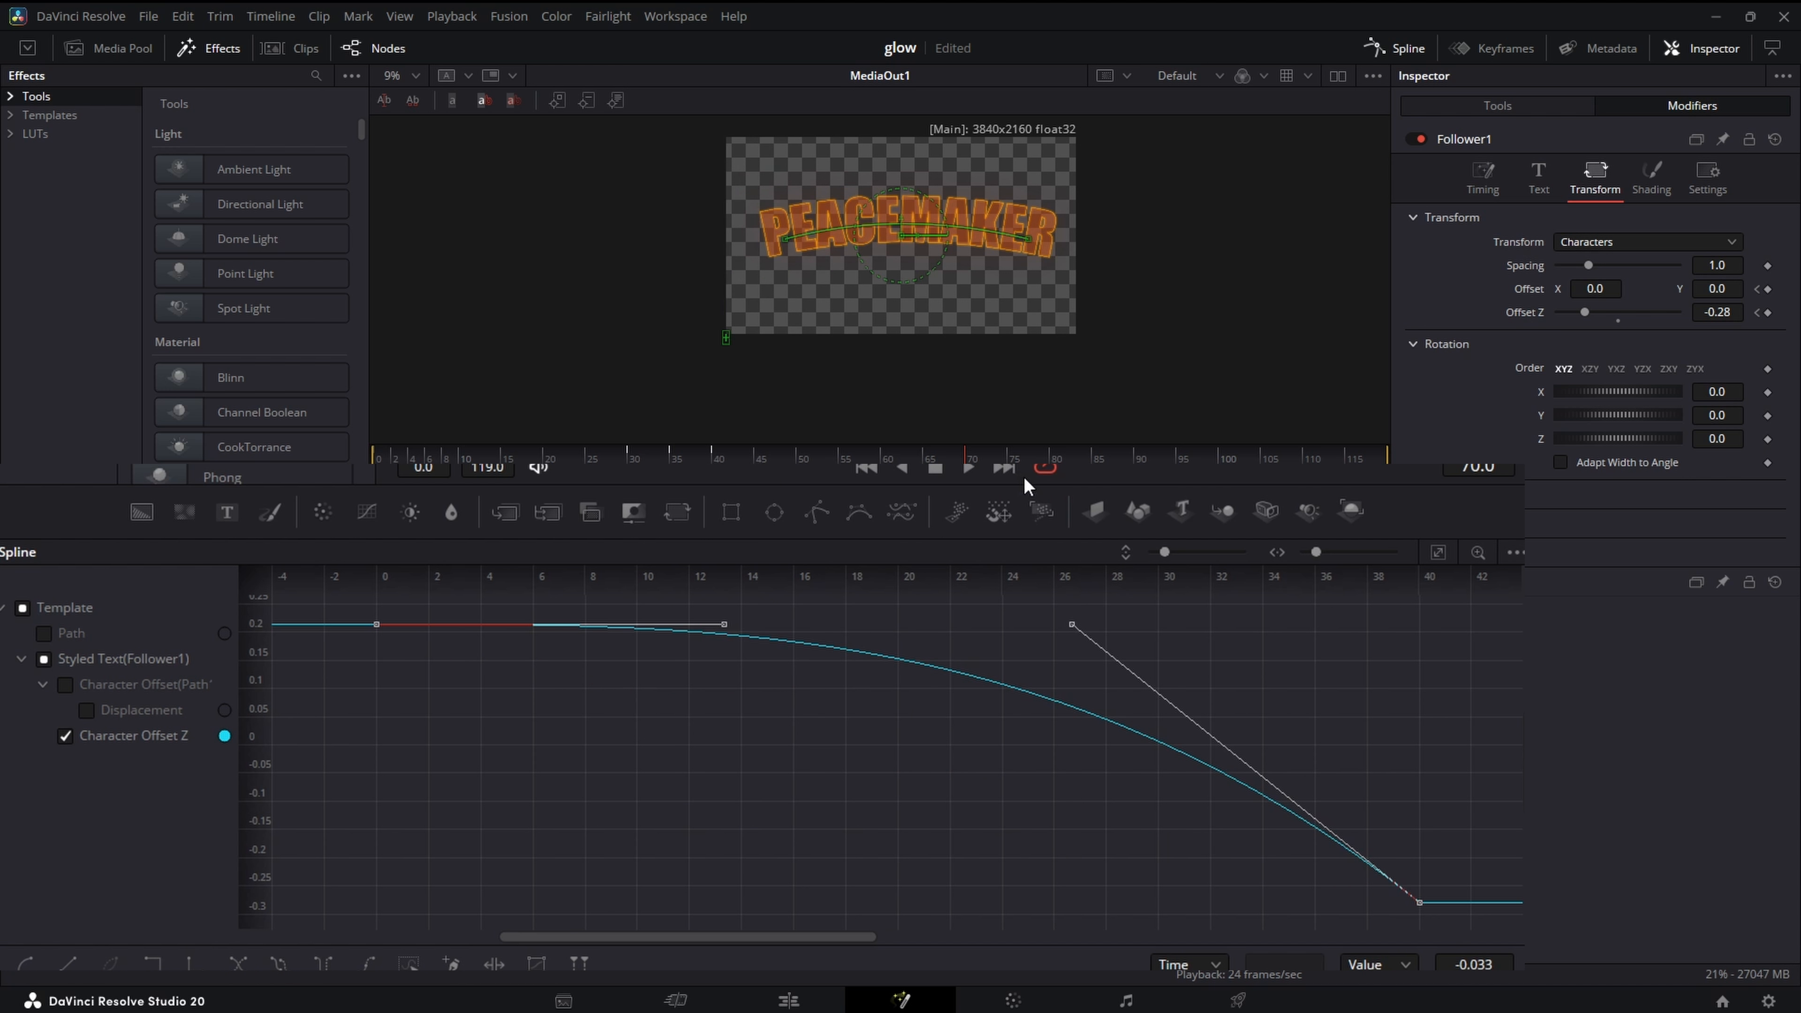
drag(584, 457, 374, 460)
key(space)
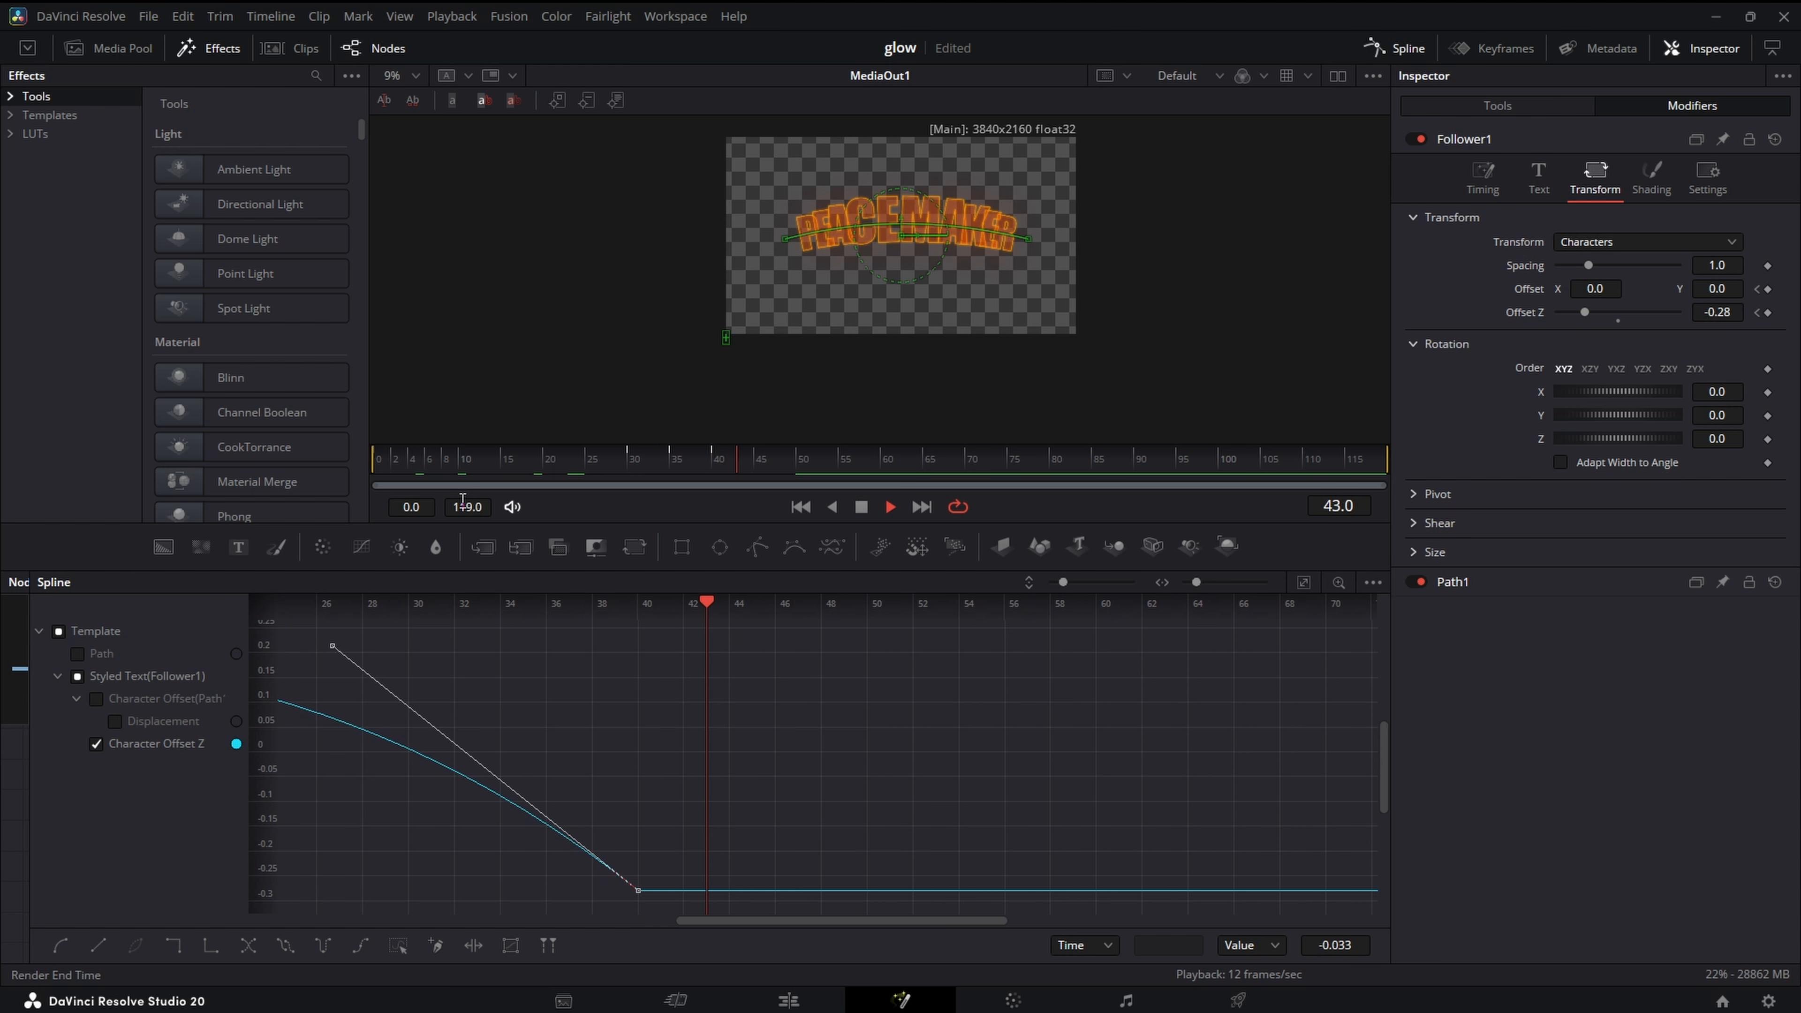
- Switch to the Edit page and play the Text+ title clip from its start at 01:00:49:13
click(1483, 178)
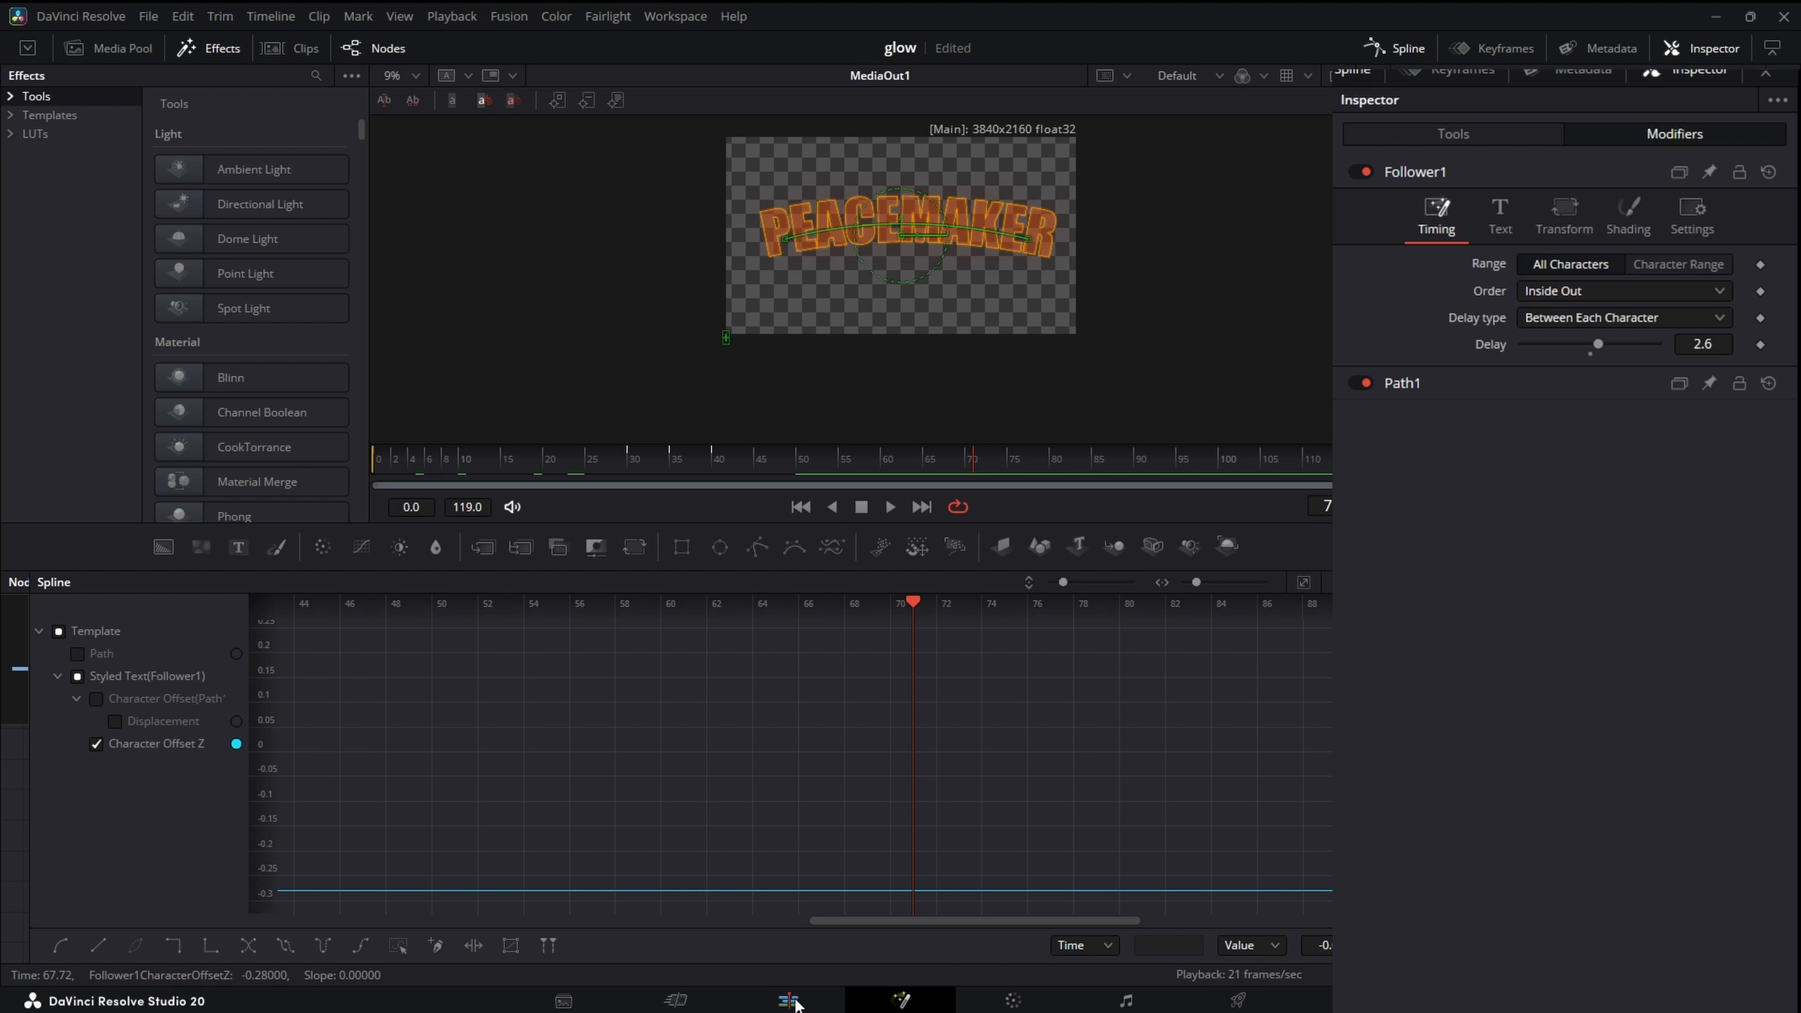
click(789, 1000)
click(930, 711)
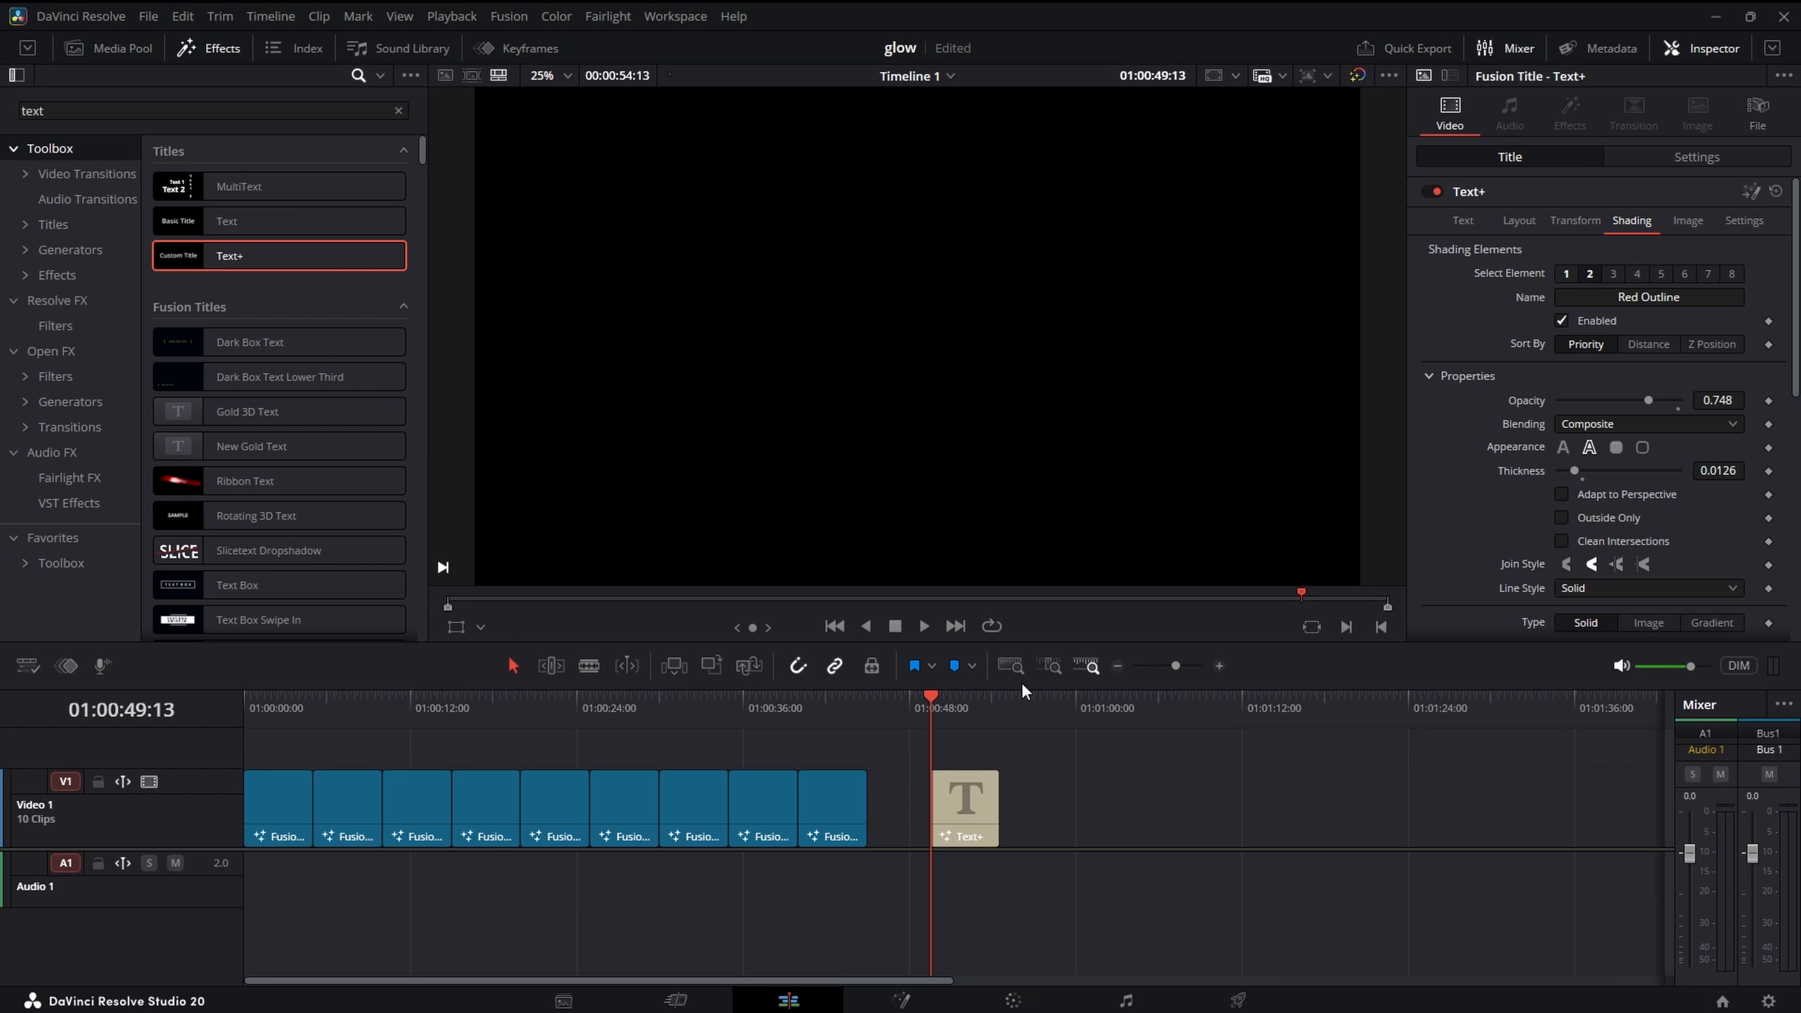
key(space)
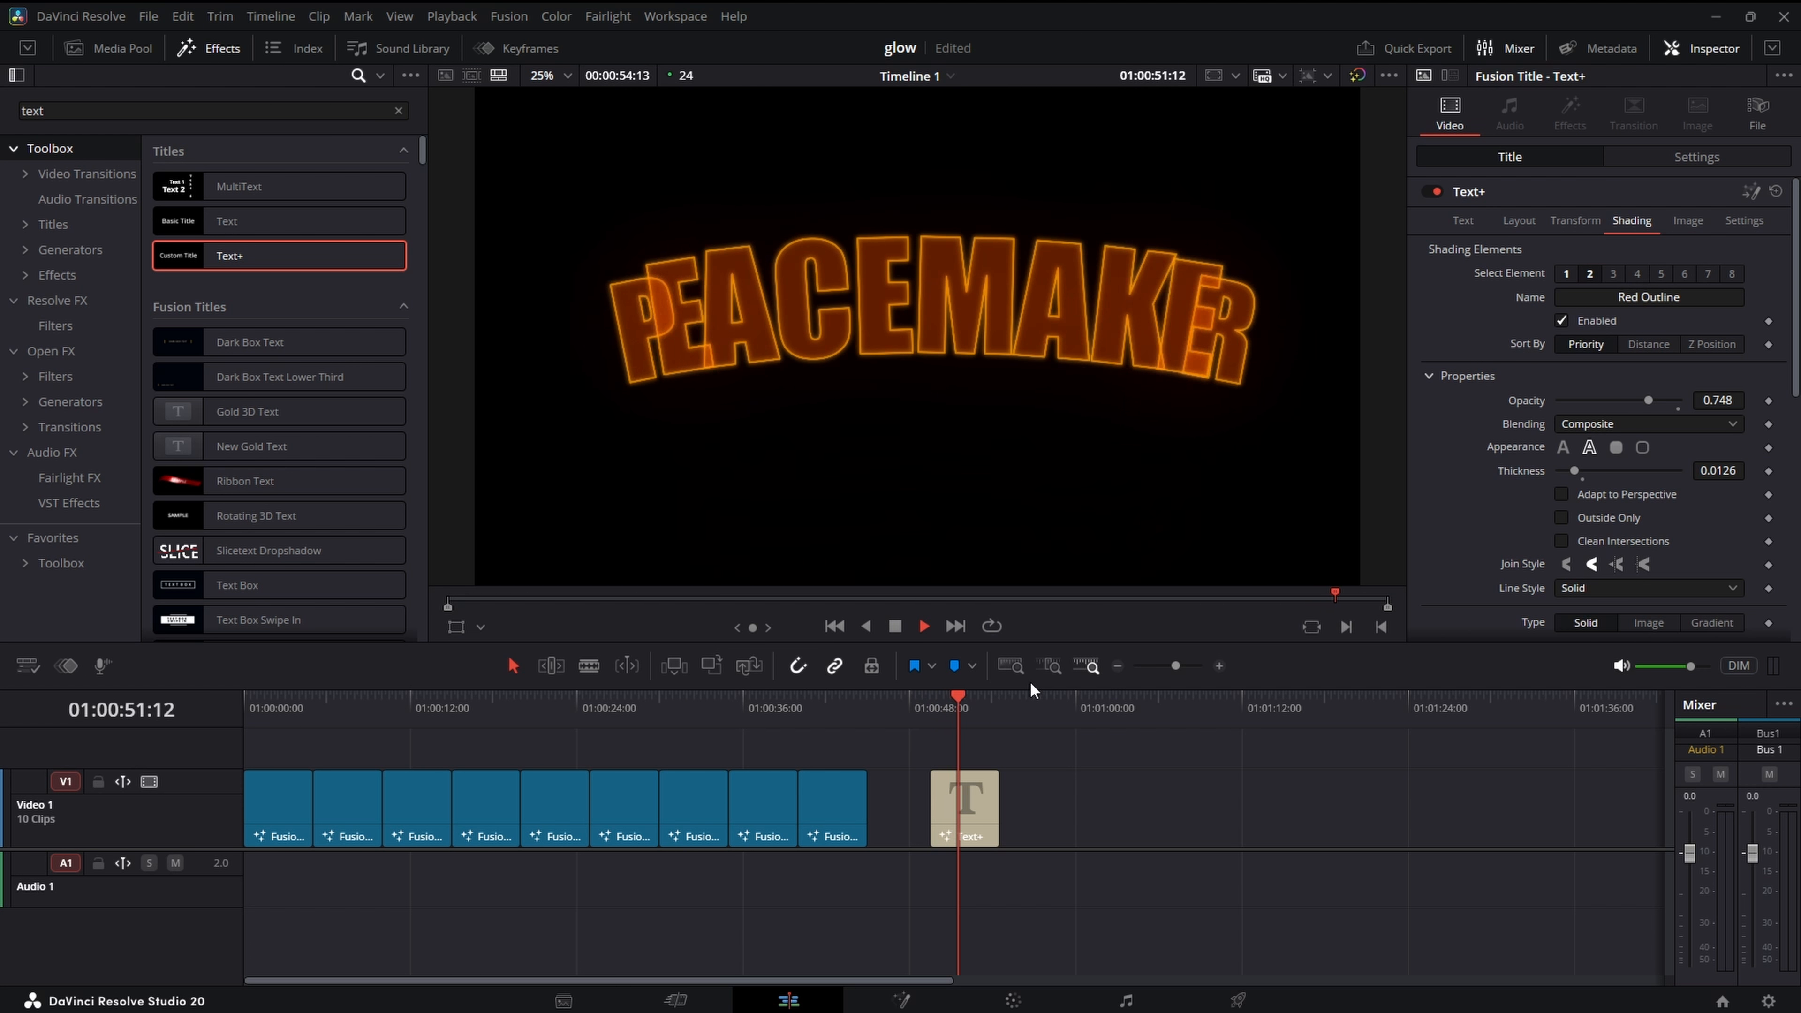